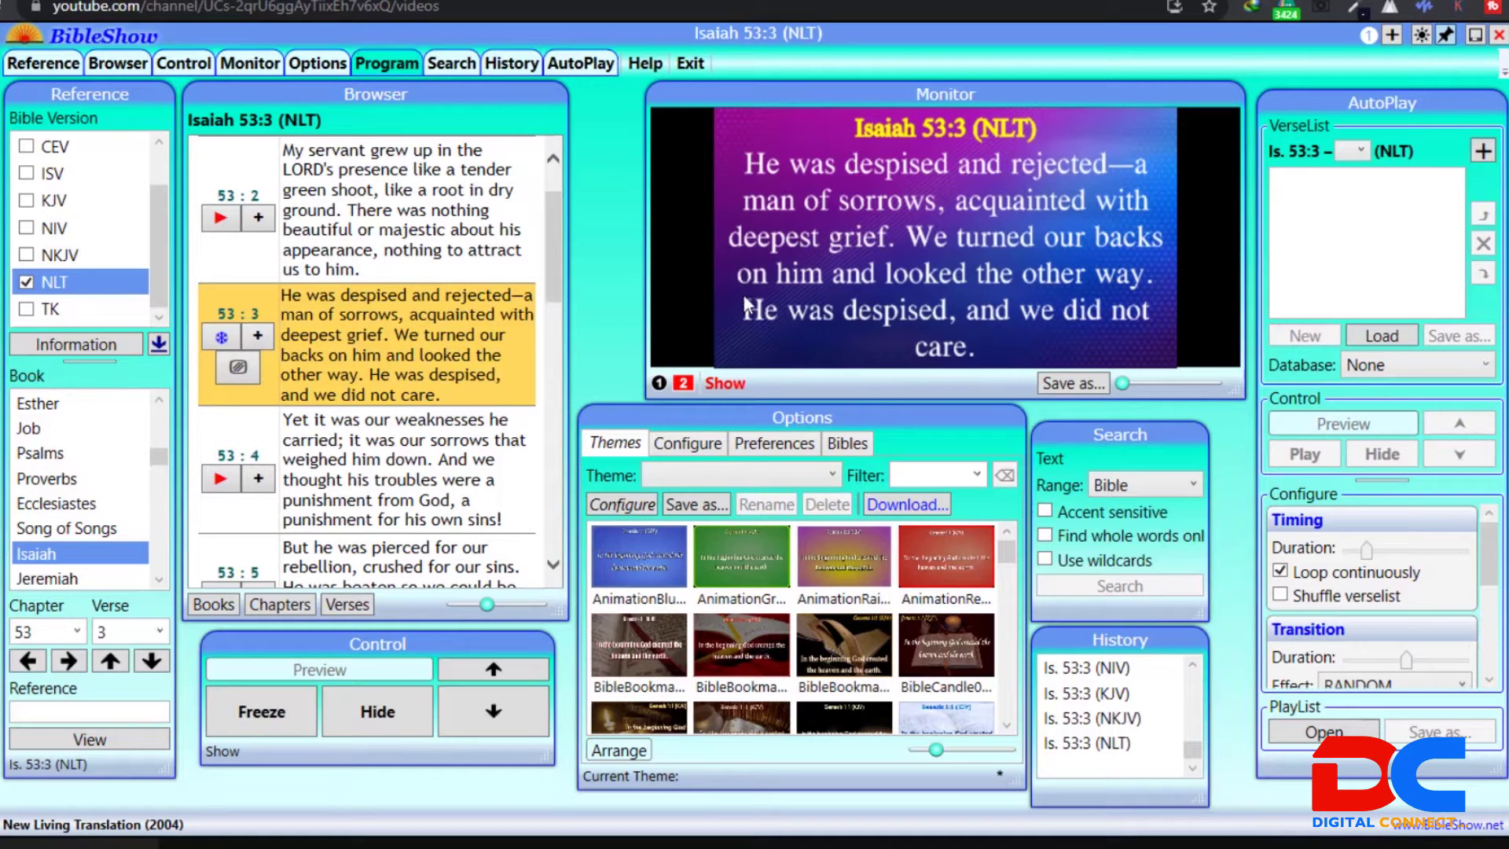
Hide the projected verse and show it again, and recall Isaiah 53:3 (NIV) from the history.
{"action": "left_click", "coordinate": [370, 717]}
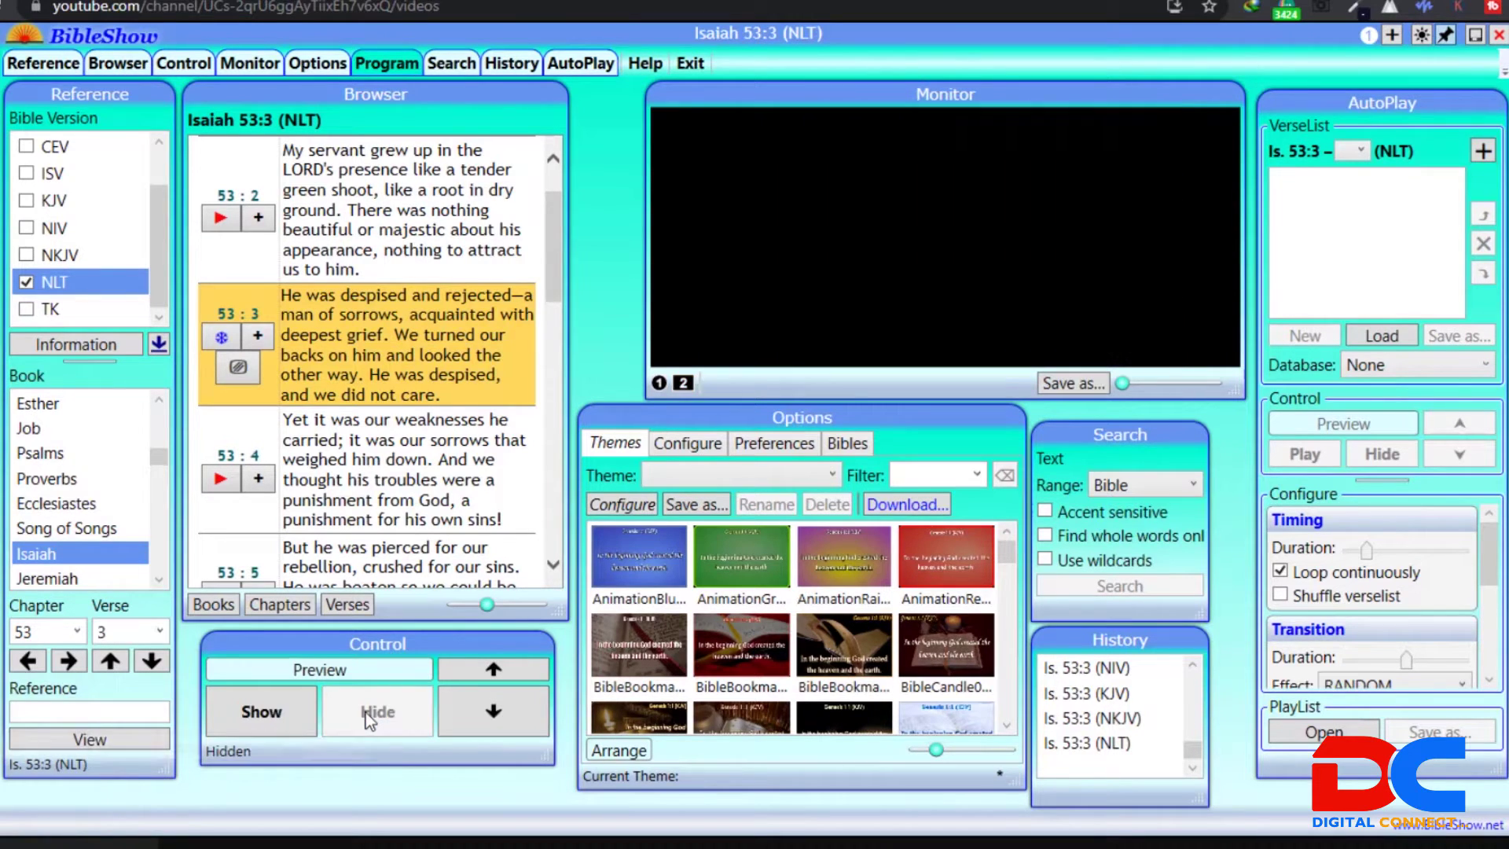
{"action": "left_click", "coordinate": [281, 713]}
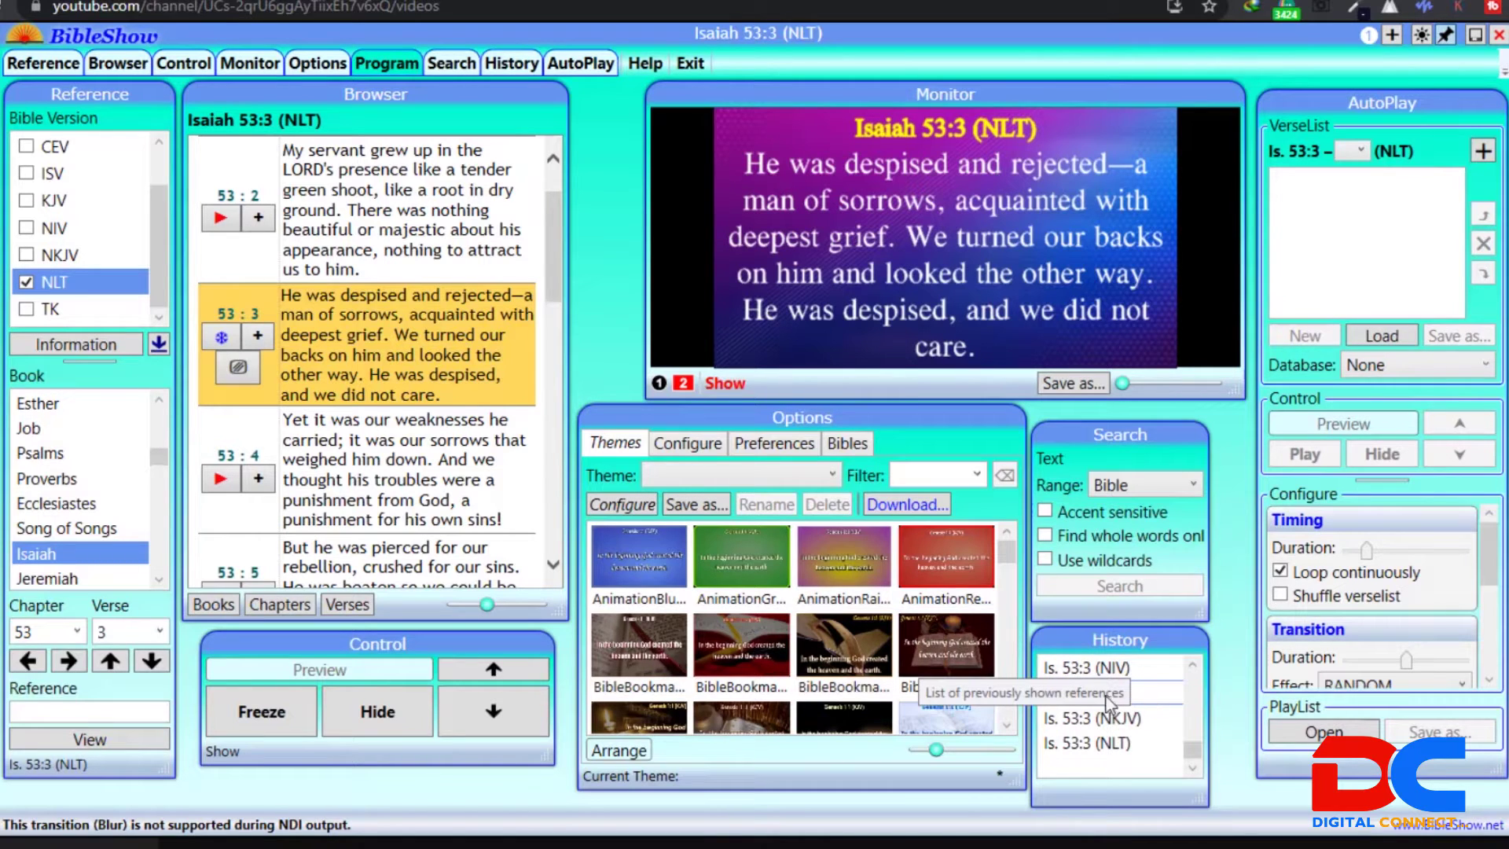
{"action": "left_click", "coordinate": [1104, 668]}
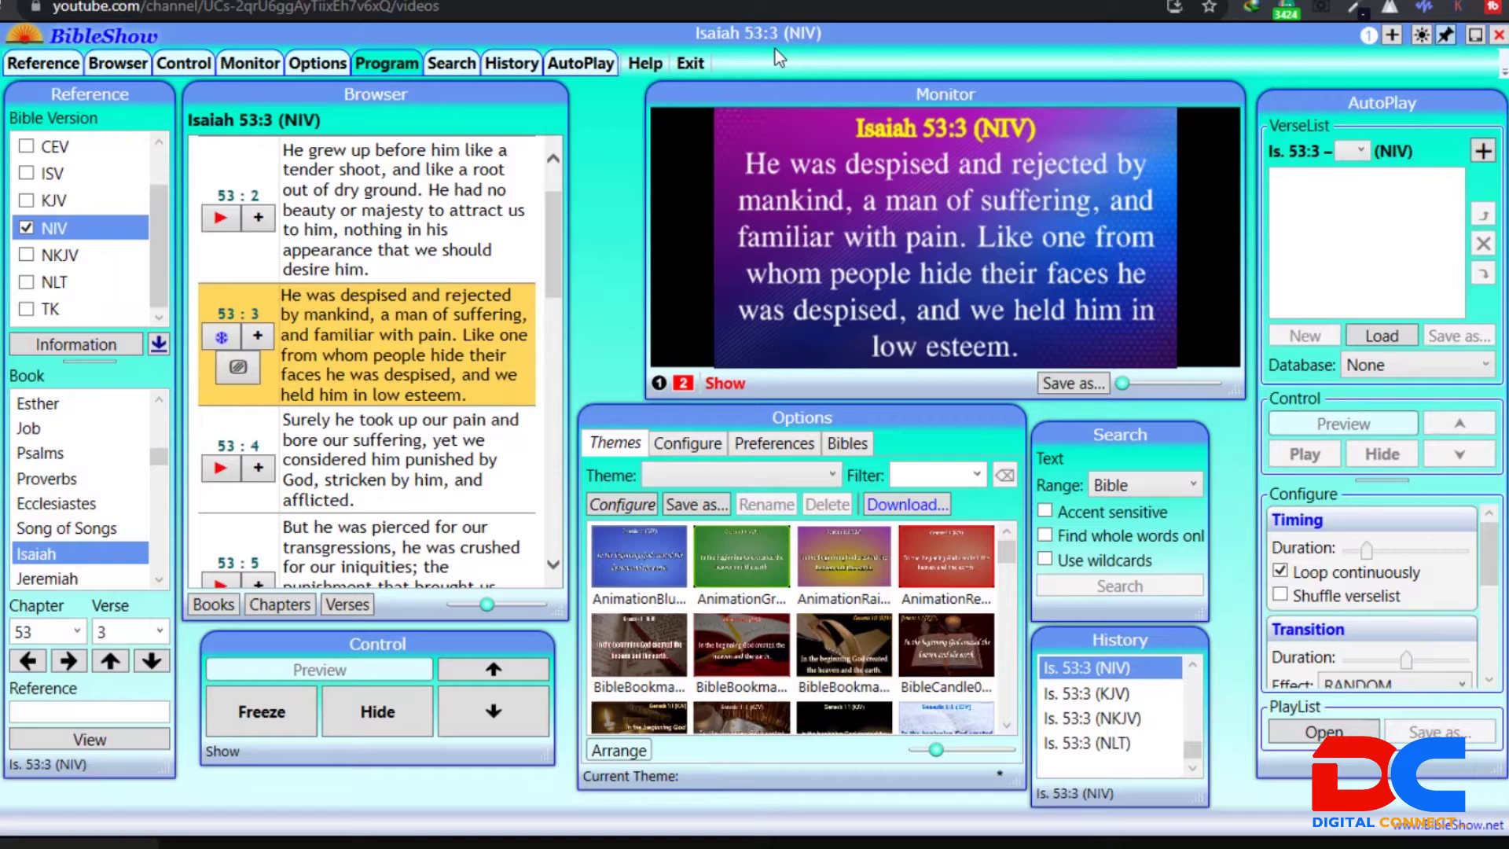
Look through the configuration, theme and preference options and open the list of Bible modules.
{"action": "left_click", "coordinate": [686, 446]}
{"action": "left_click", "coordinate": [632, 445]}
{"action": "left_click", "coordinate": [719, 447]}
{"action": "left_click", "coordinate": [766, 445]}
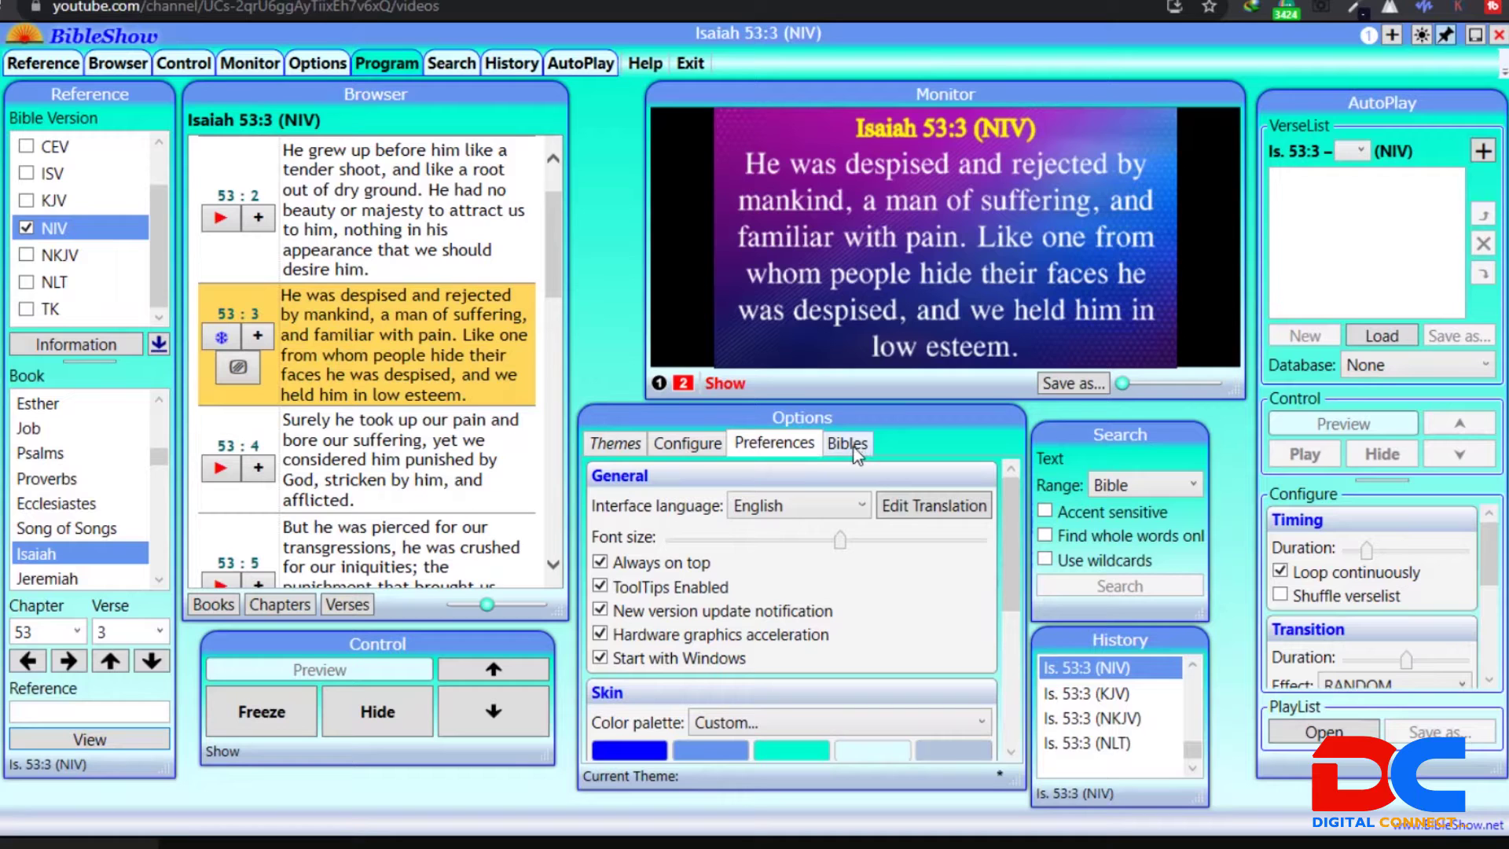
{"action": "left_click", "coordinate": [853, 445]}
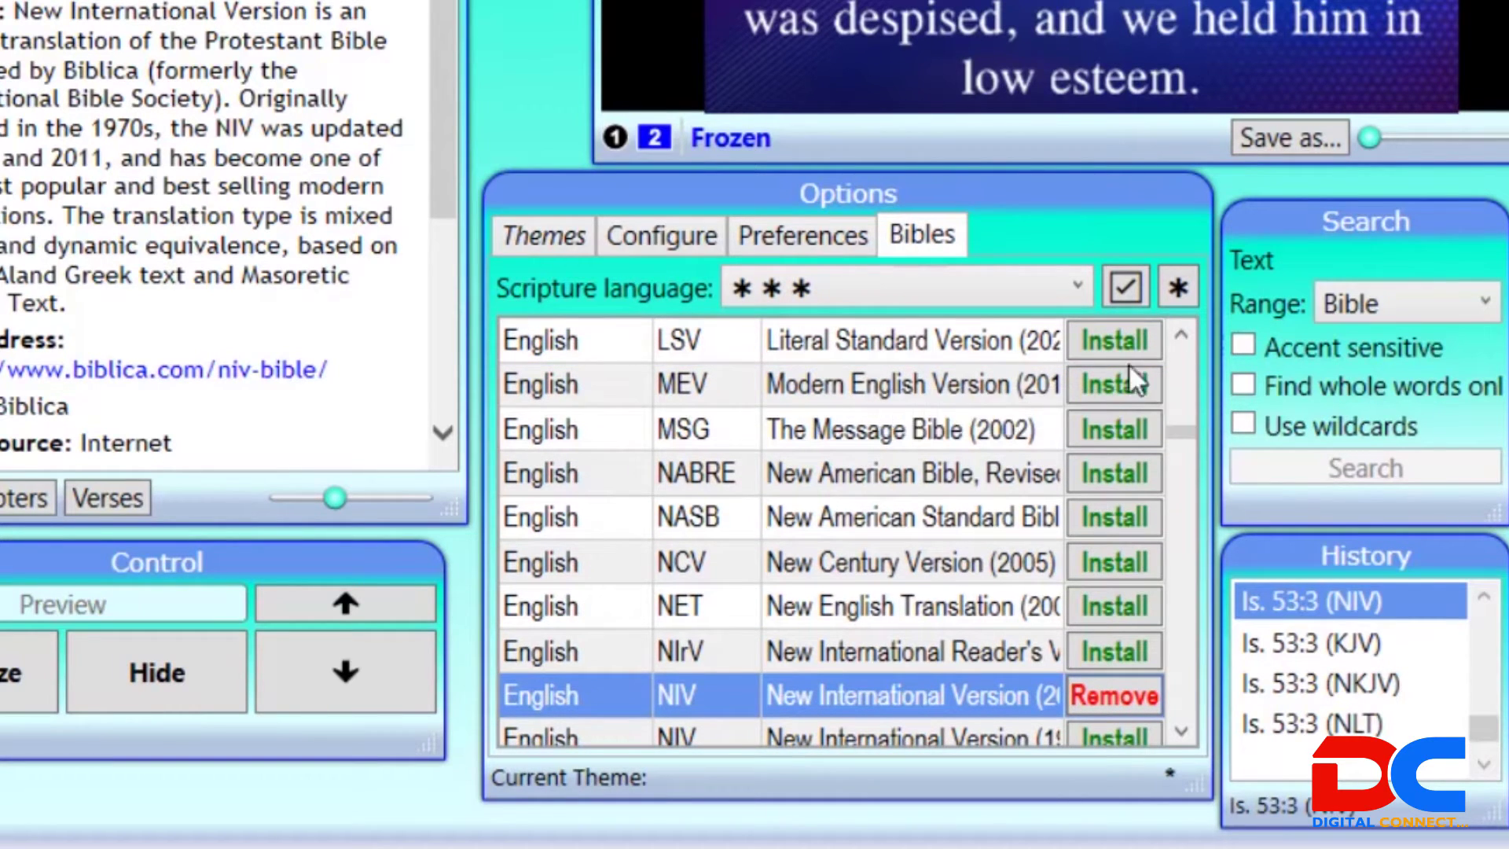
Install the Amplified Bible, Classic Edition (AMPC) from the English entries among the Bible modules.
{"action": "left_click_drag", "start_coordinate": [1179, 432], "coordinate": [1173, 277]}
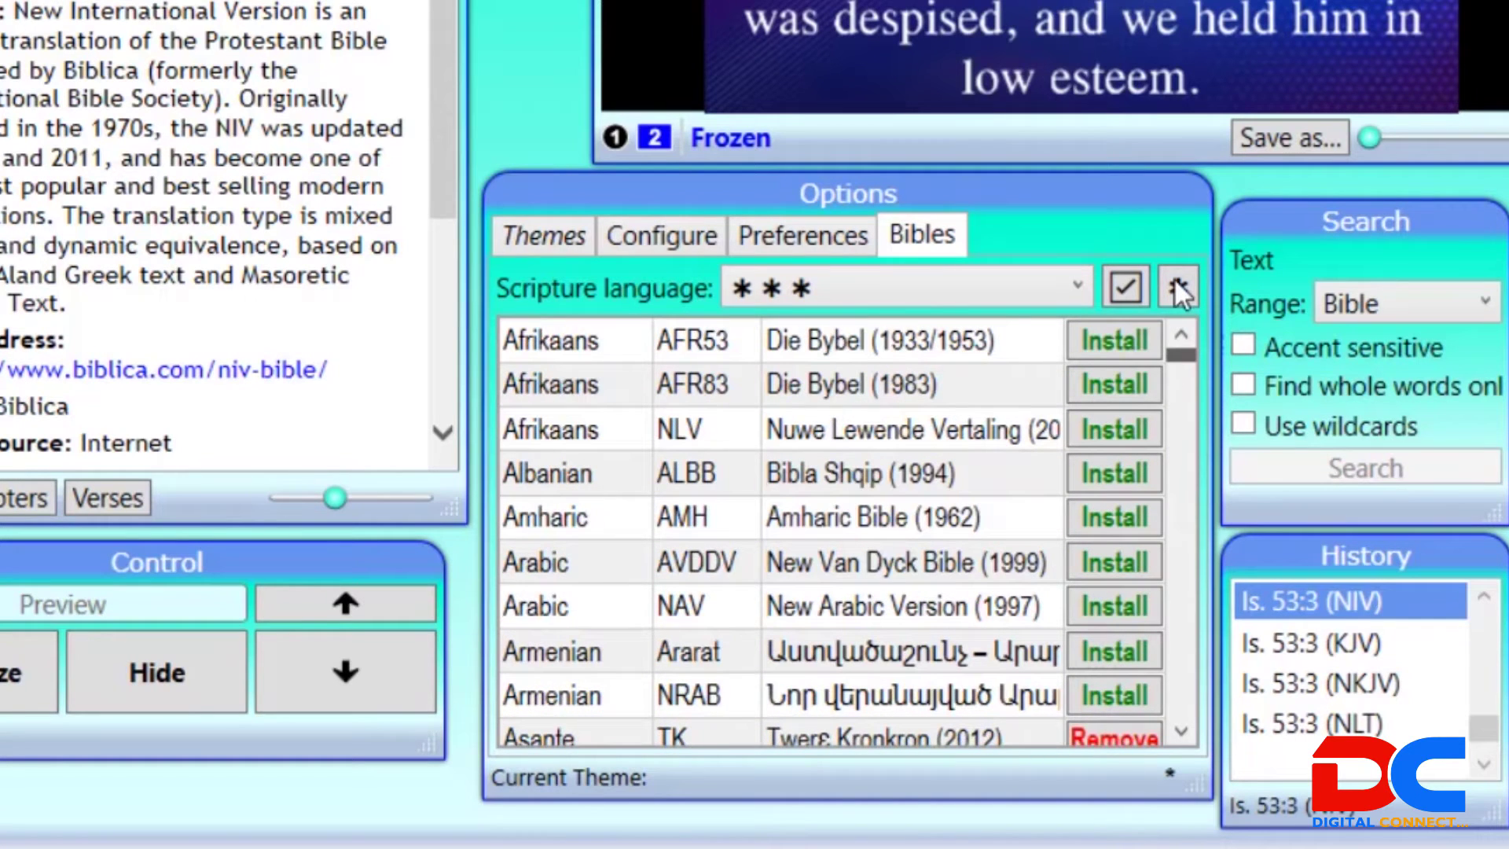
{"action": "left_click_drag", "start_coordinate": [1177, 337], "coordinate": [1192, 402]}
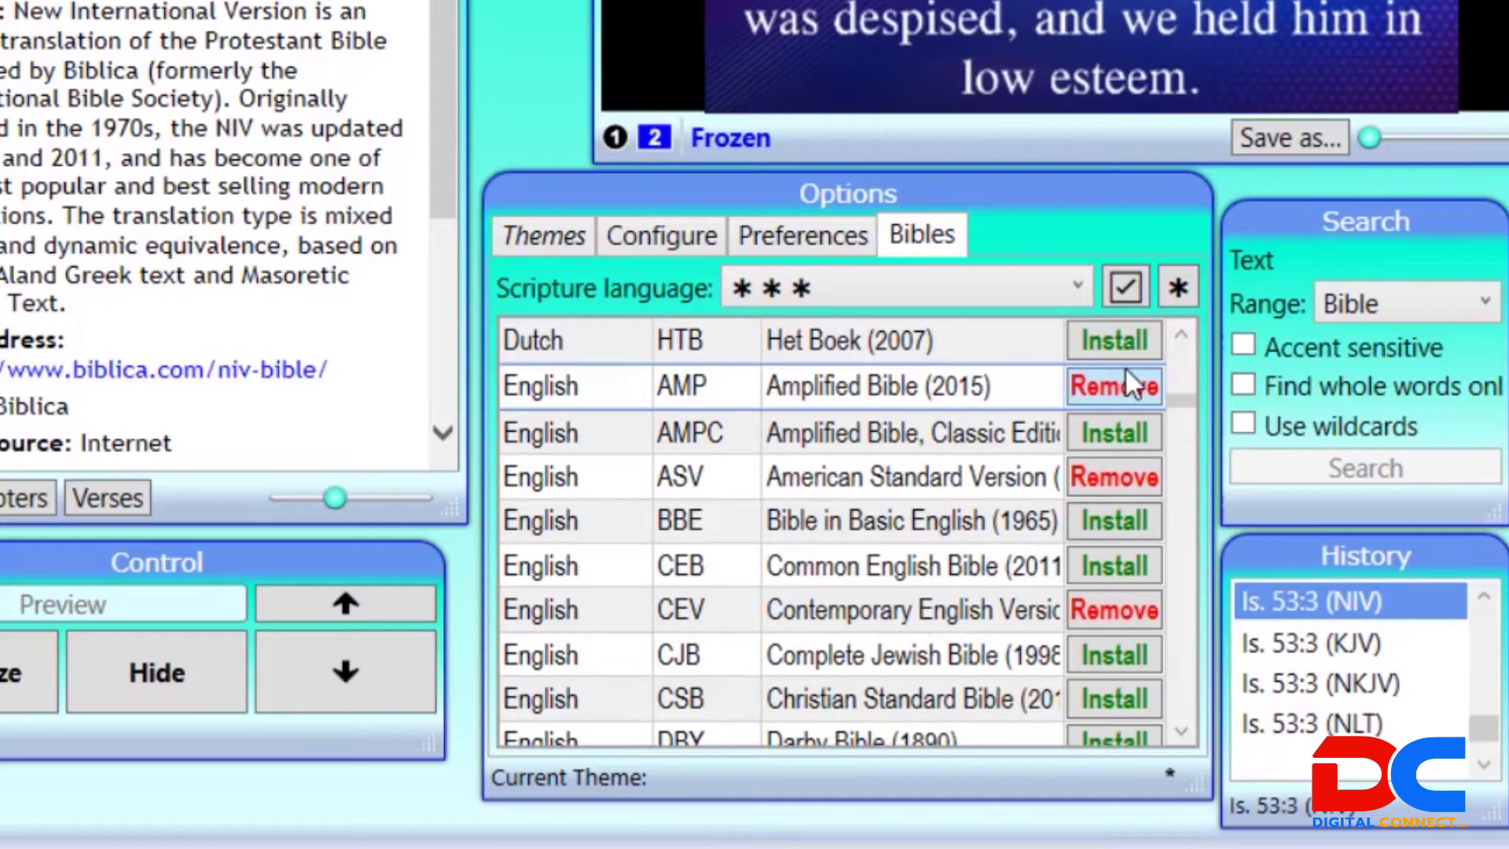
{"action": "left_click", "coordinate": [1128, 394]}
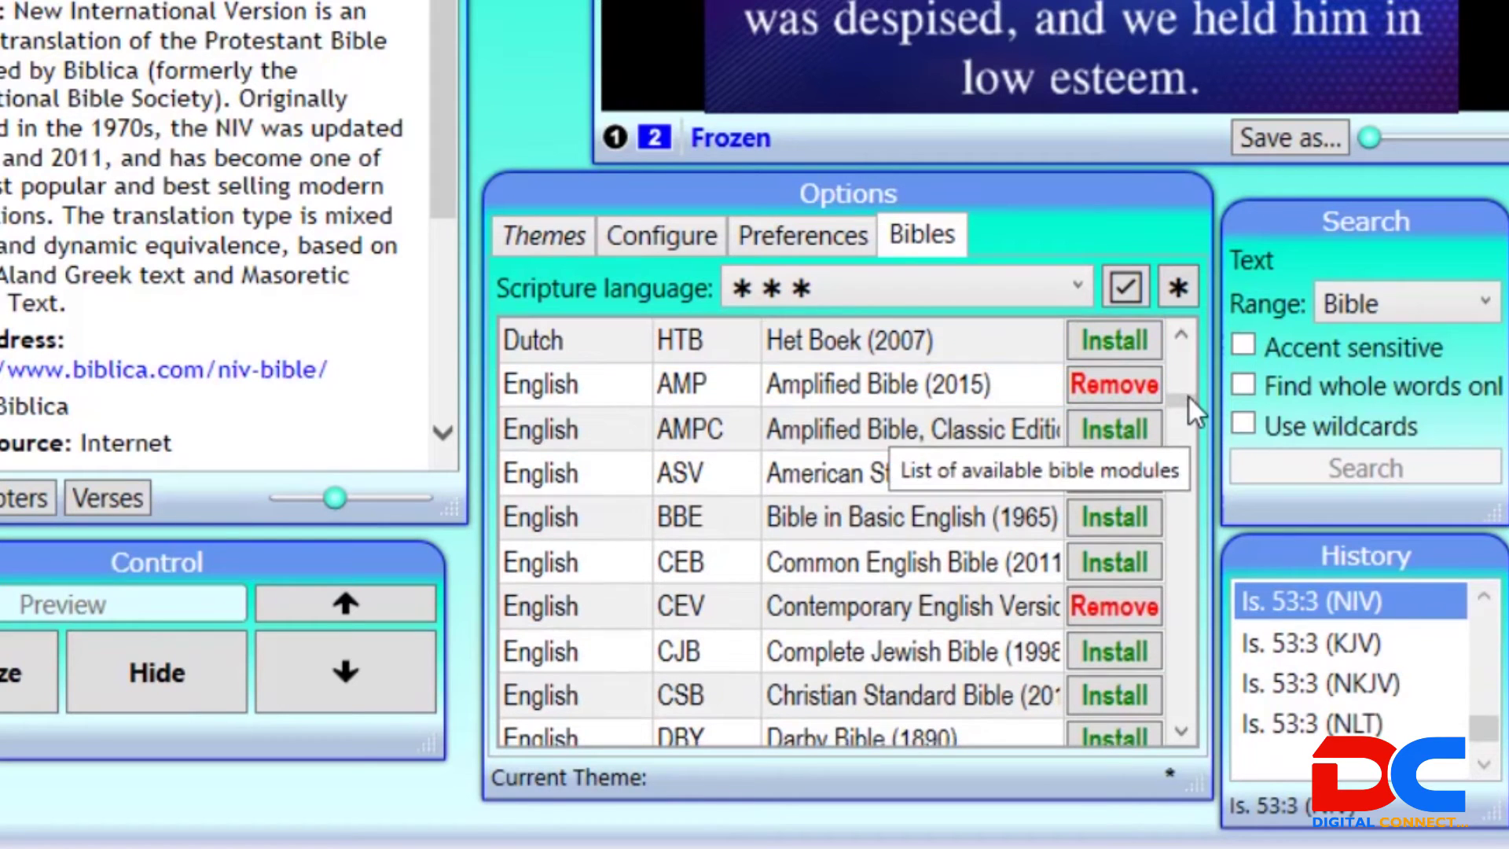
{"action": "scroll", "coordinate": [1187, 401], "scroll_direction": "up", "scroll_amount": 3}
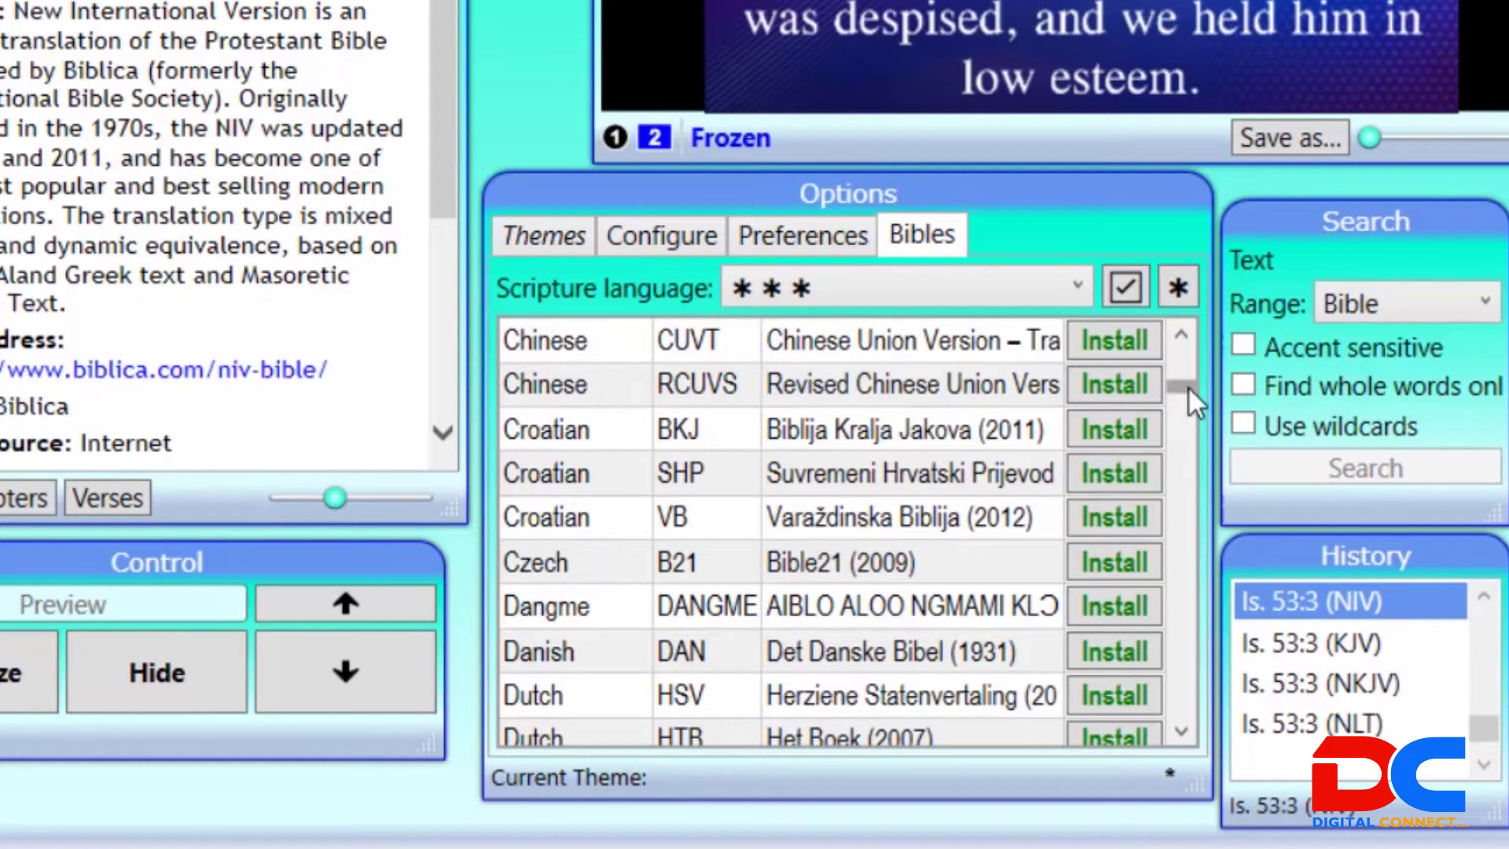
{"action": "left_click_drag", "start_coordinate": [1186, 381], "coordinate": [1186, 403]}
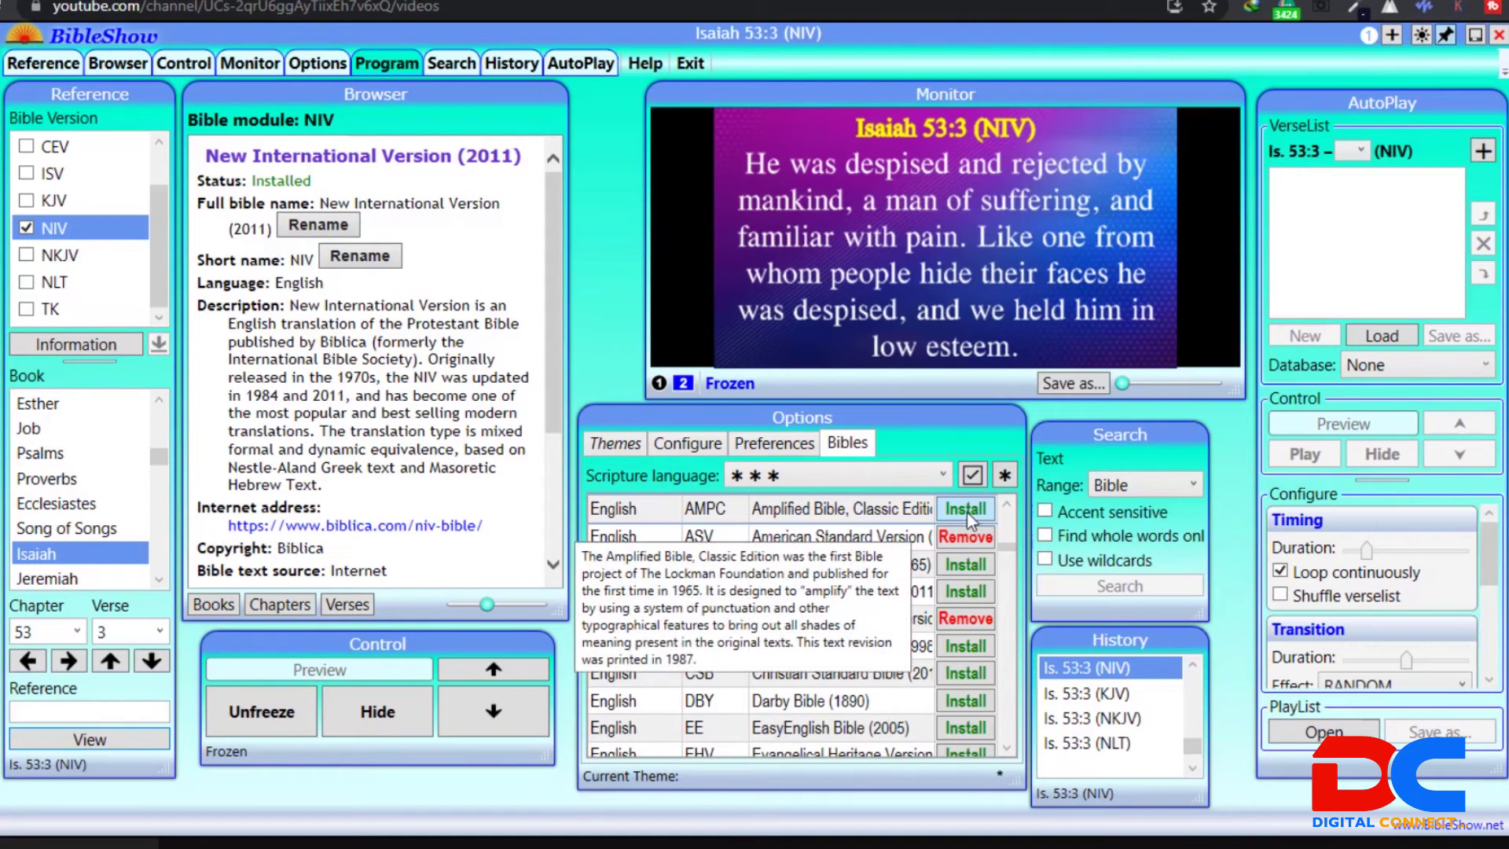
{"action": "left_click", "coordinate": [964, 511]}
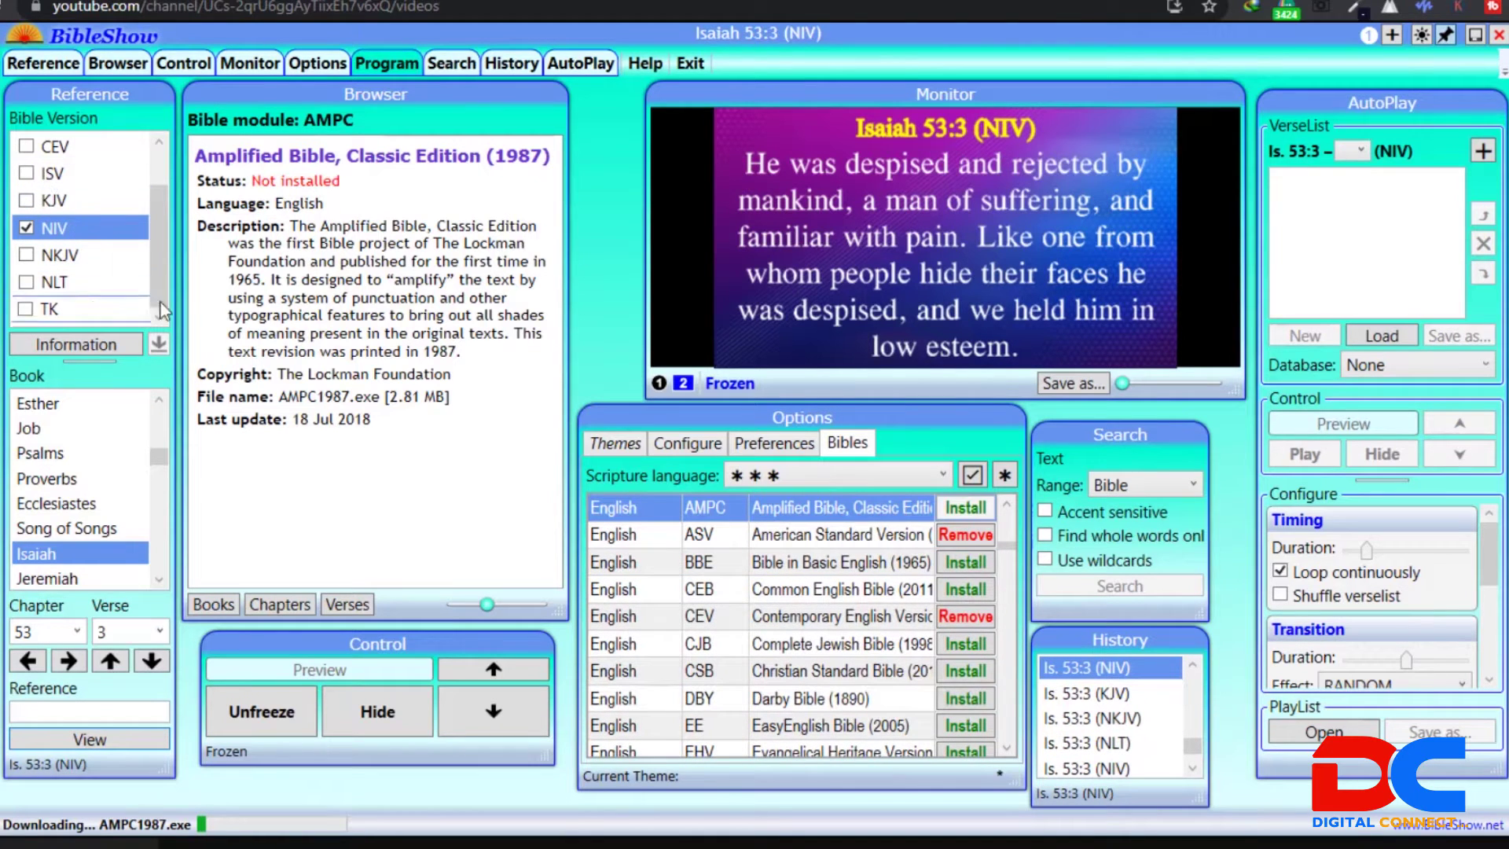
{"action": "left_click_drag", "start_coordinate": [156, 244], "coordinate": [169, 275]}
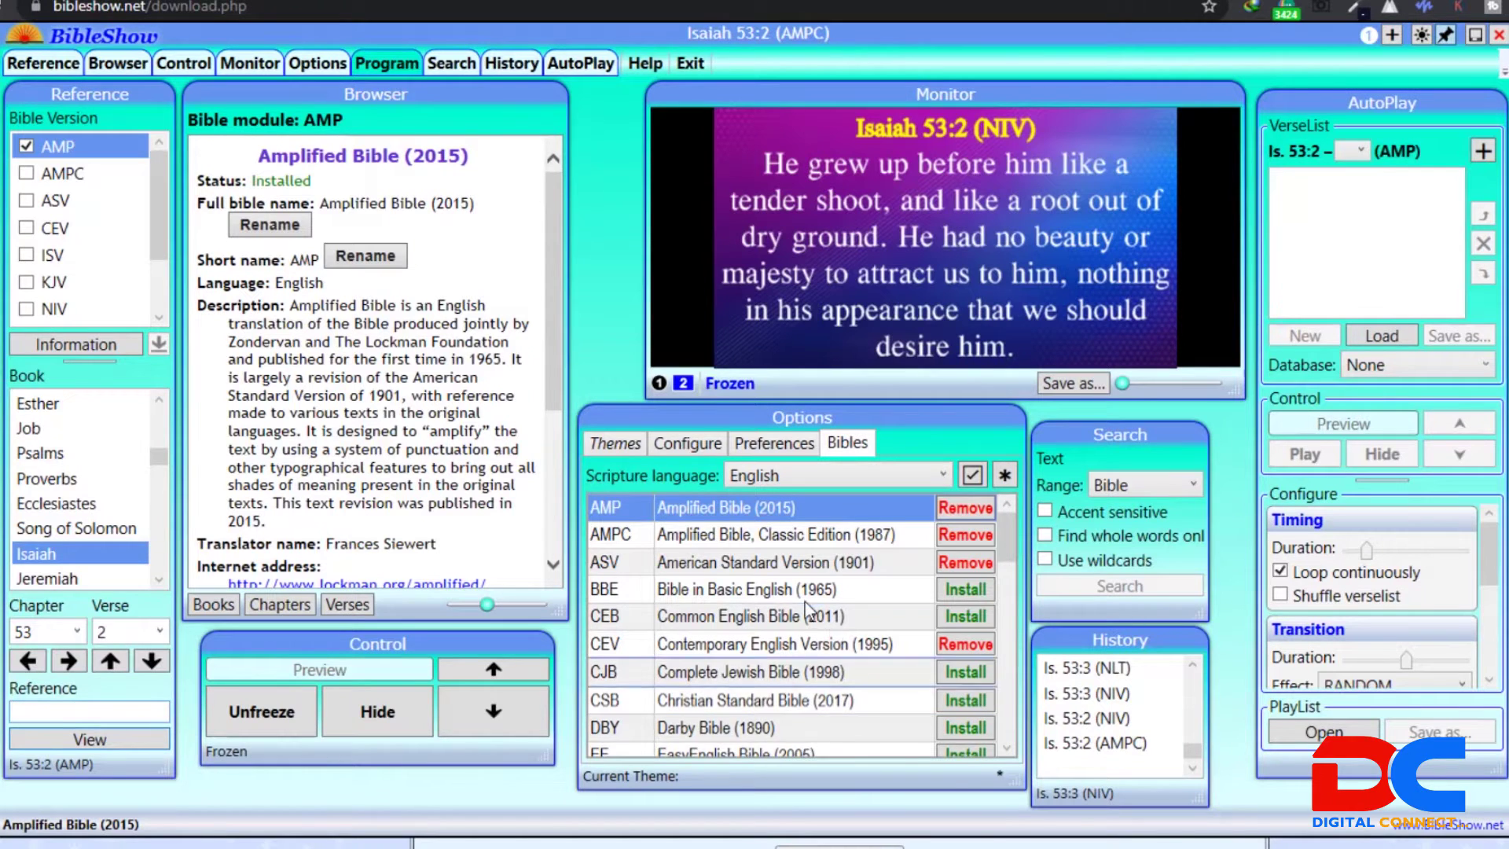
Compare the list of available English Bible modules with the installed Bible versions.
{"action": "mouse_move", "coordinate": [808, 608]}
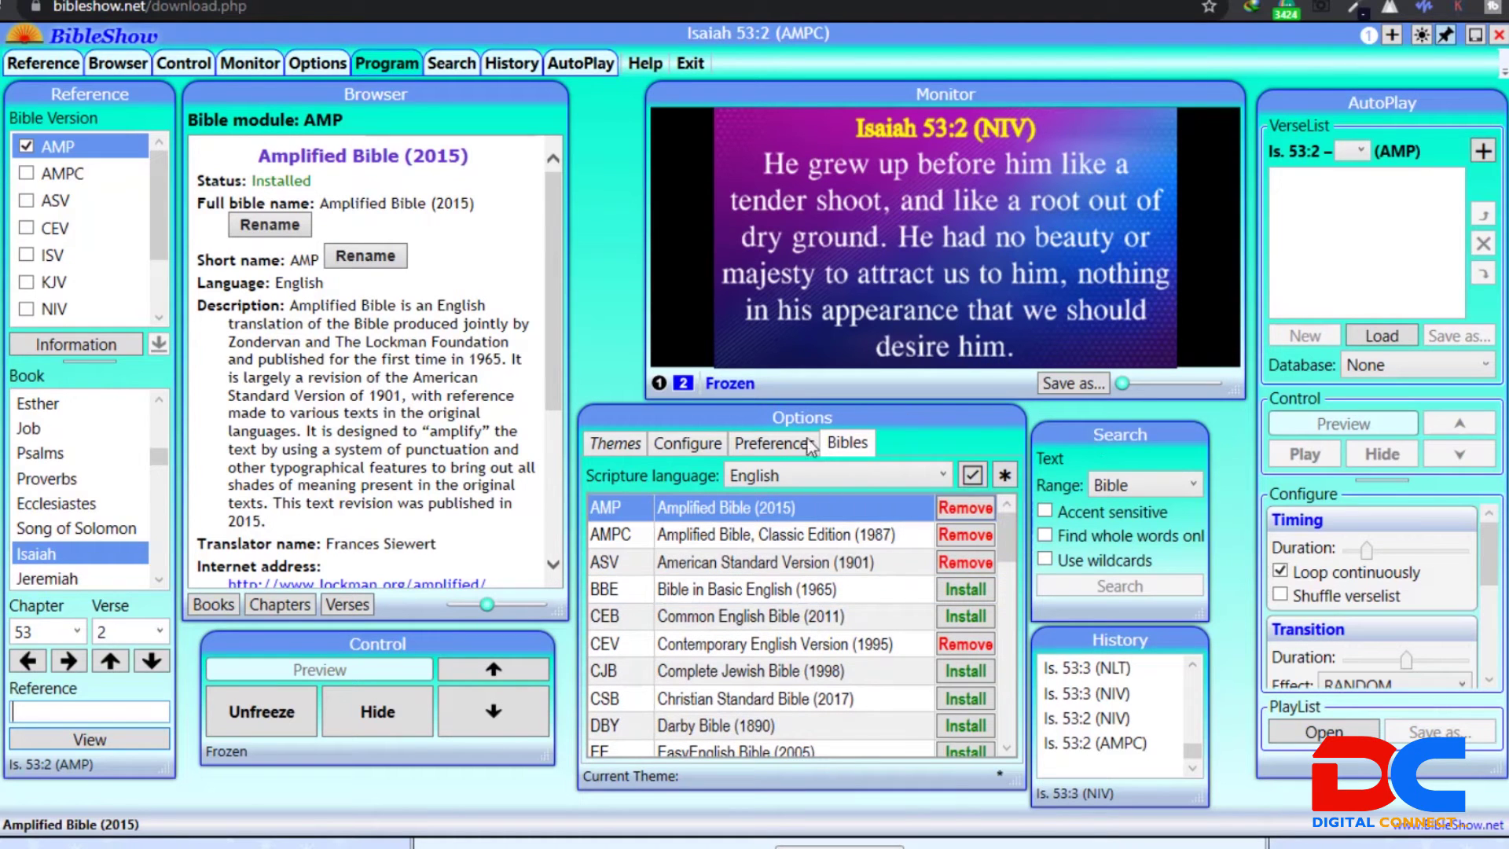
{"action": "left_click", "coordinate": [615, 443]}
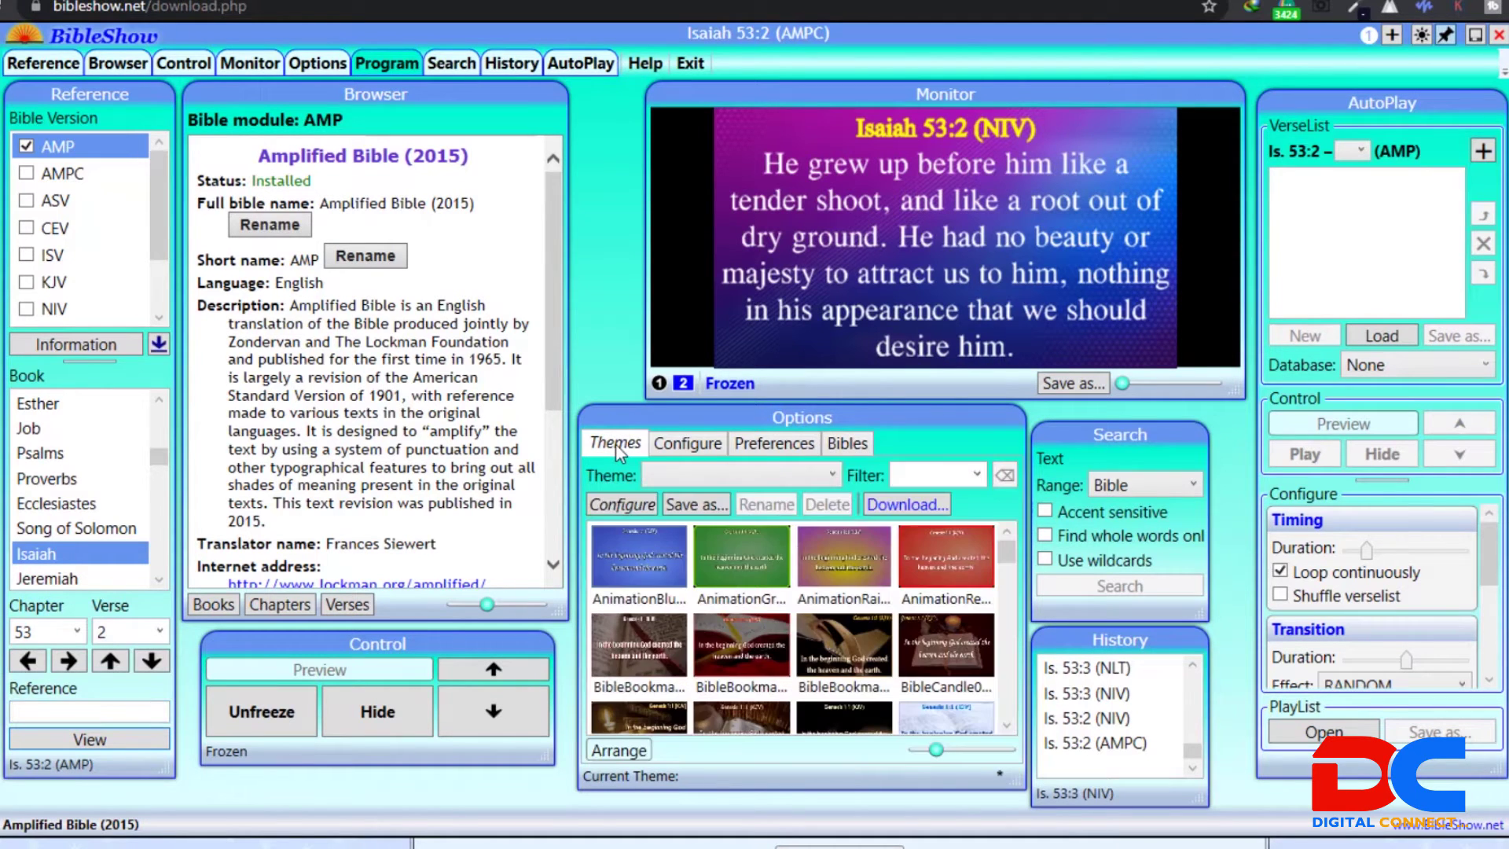
{"action": "left_click", "coordinate": [848, 456]}
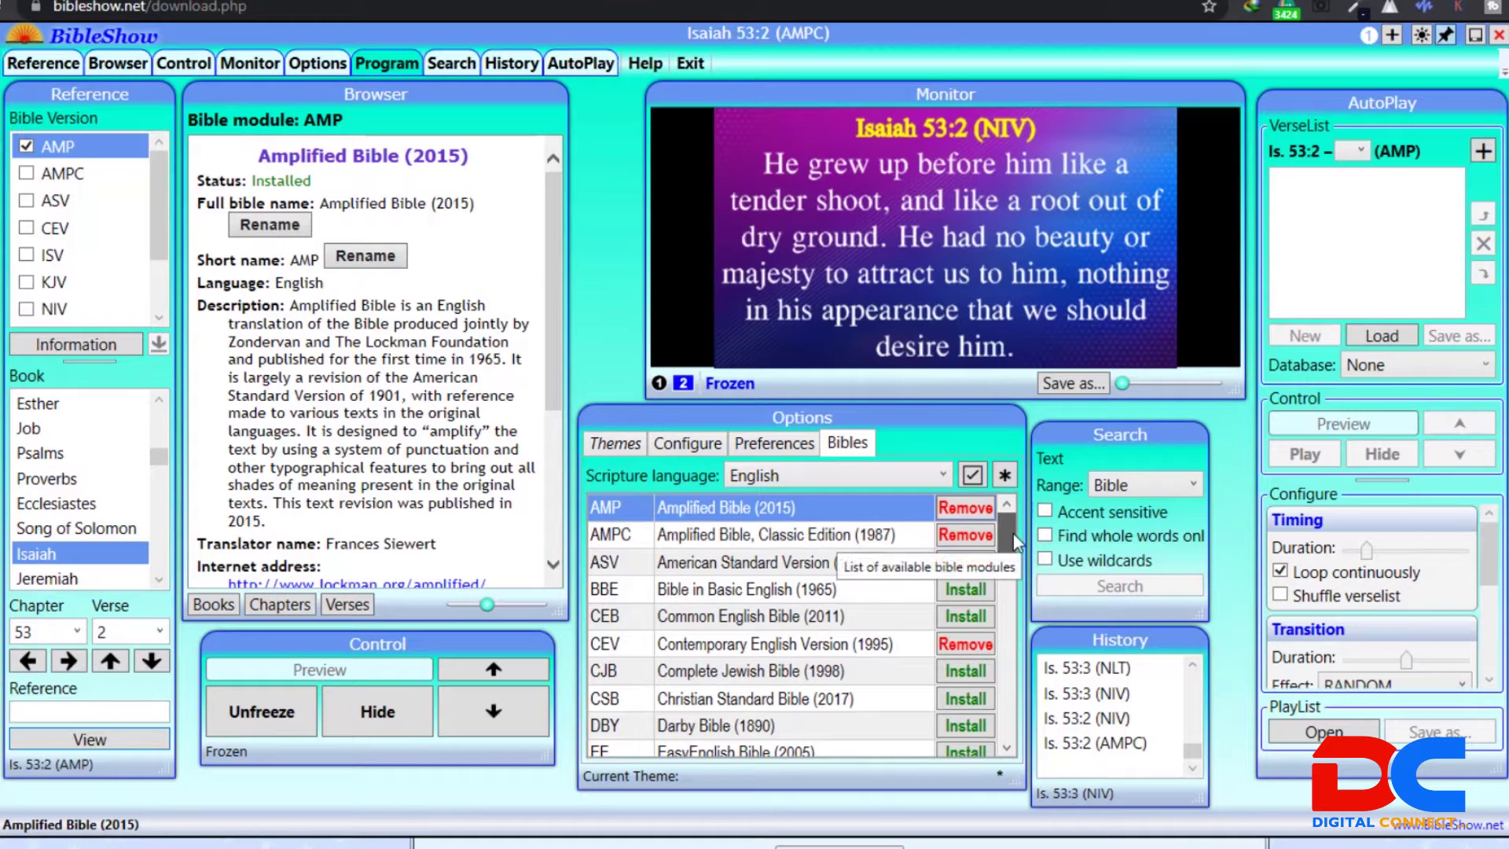
{"action": "mouse_move", "coordinate": [1013, 533]}
{"action": "left_mouse_down"}
{"action": "mouse_move", "coordinate": [1008, 698]}
{"action": "mouse_move", "coordinate": [995, 554]}
{"action": "left_mouse_up"}
{"action": "left_click_drag", "start_coordinate": [159, 189], "coordinate": [151, 159]}
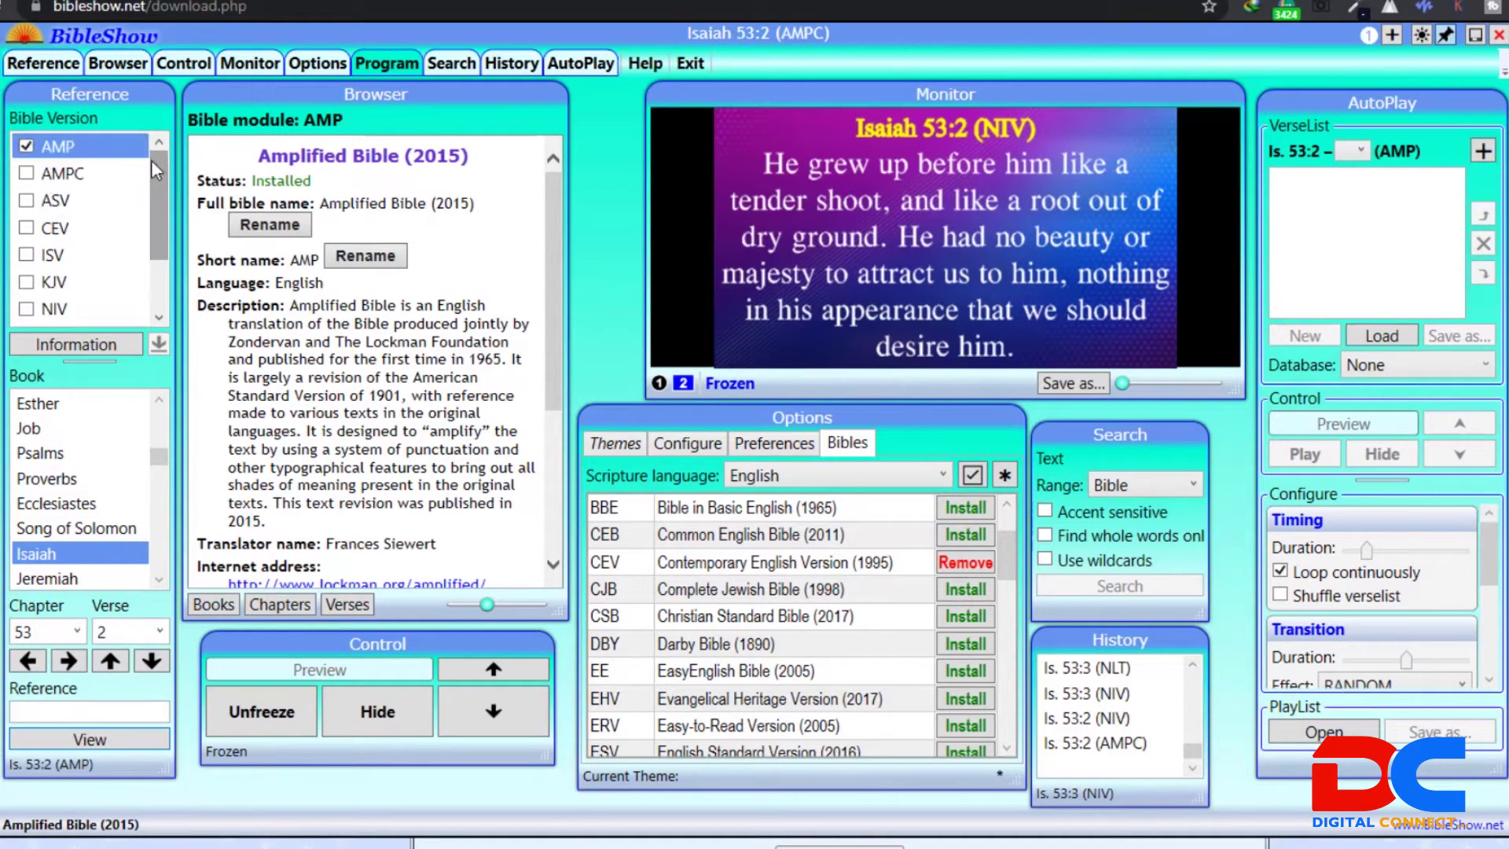
{"action": "scroll", "coordinate": [759, 507], "scroll_direction": "down", "scroll_amount": 1}
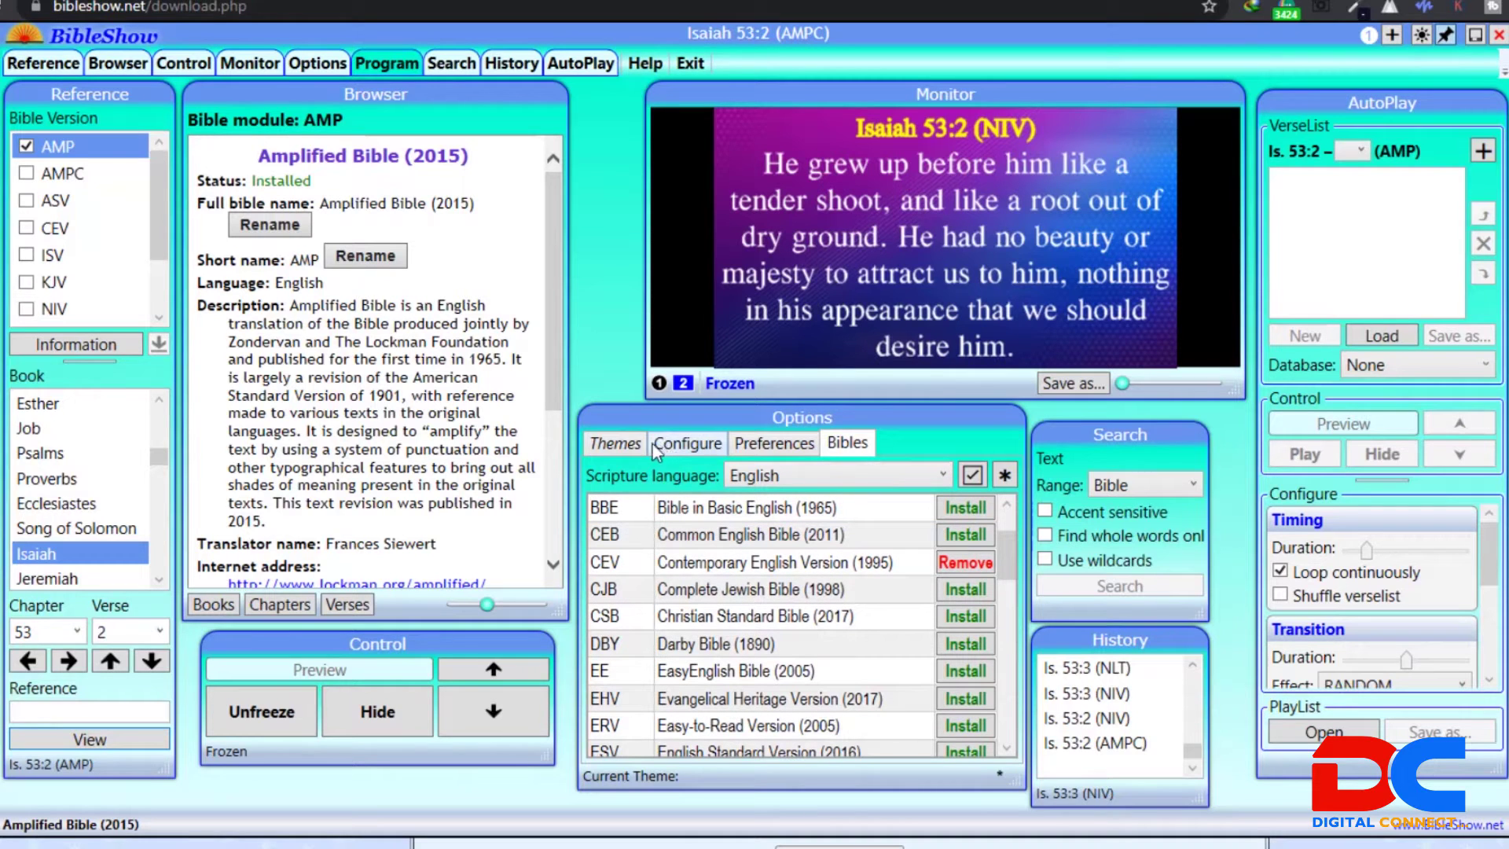
Browse the theme gallery and review the Display 1 settings and the reference and verse aspect settings.
{"action": "left_click", "coordinate": [617, 451]}
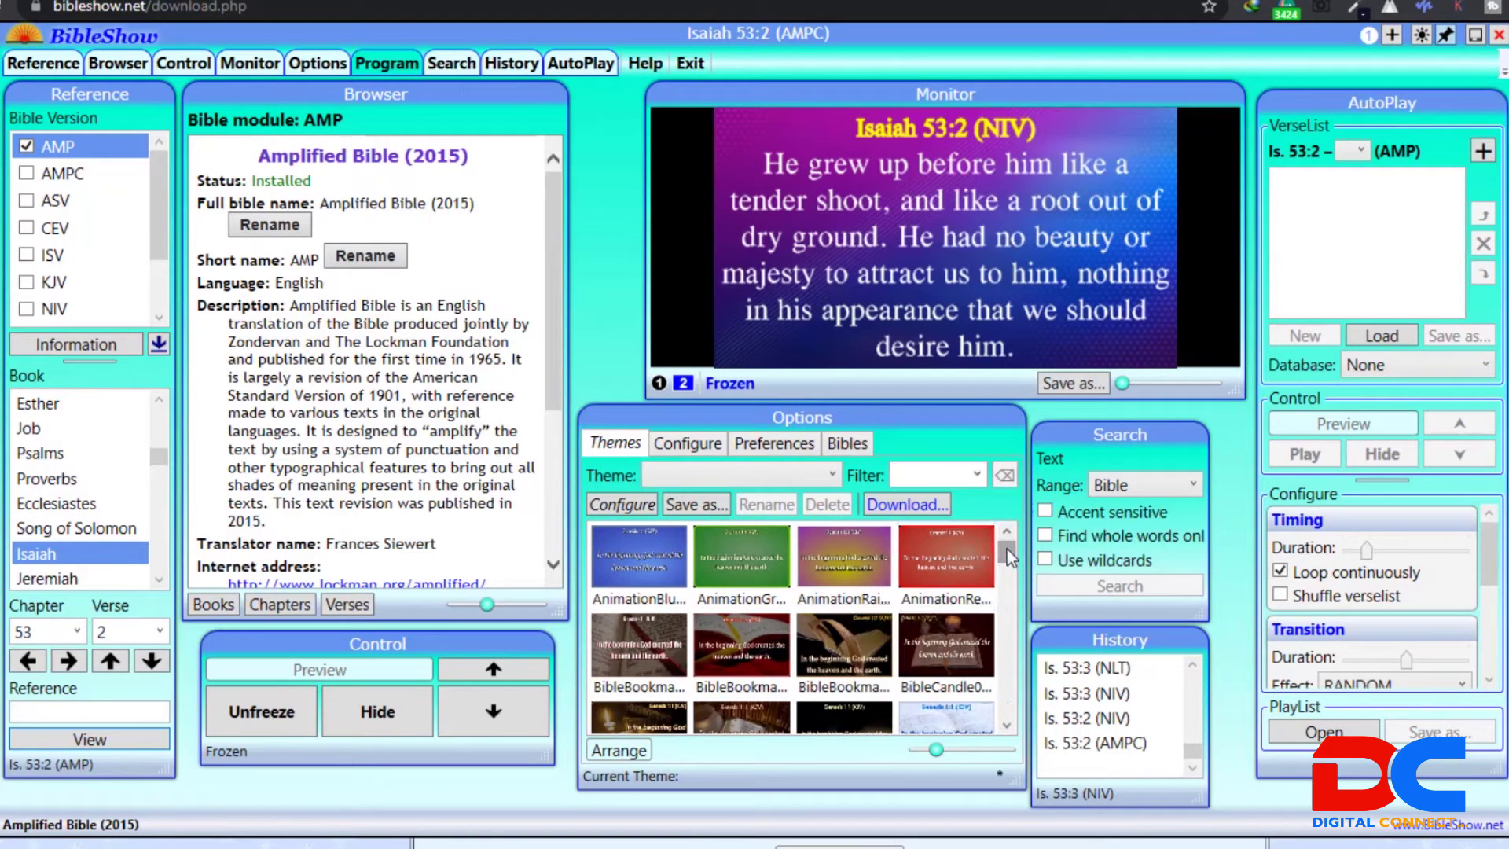
{"action": "mouse_move", "coordinate": [1010, 559]}
{"action": "left_mouse_down"}
{"action": "mouse_move", "coordinate": [1009, 735]}
{"action": "mouse_move", "coordinate": [1007, 535]}
{"action": "left_mouse_up"}
{"action": "left_click", "coordinate": [697, 443]}
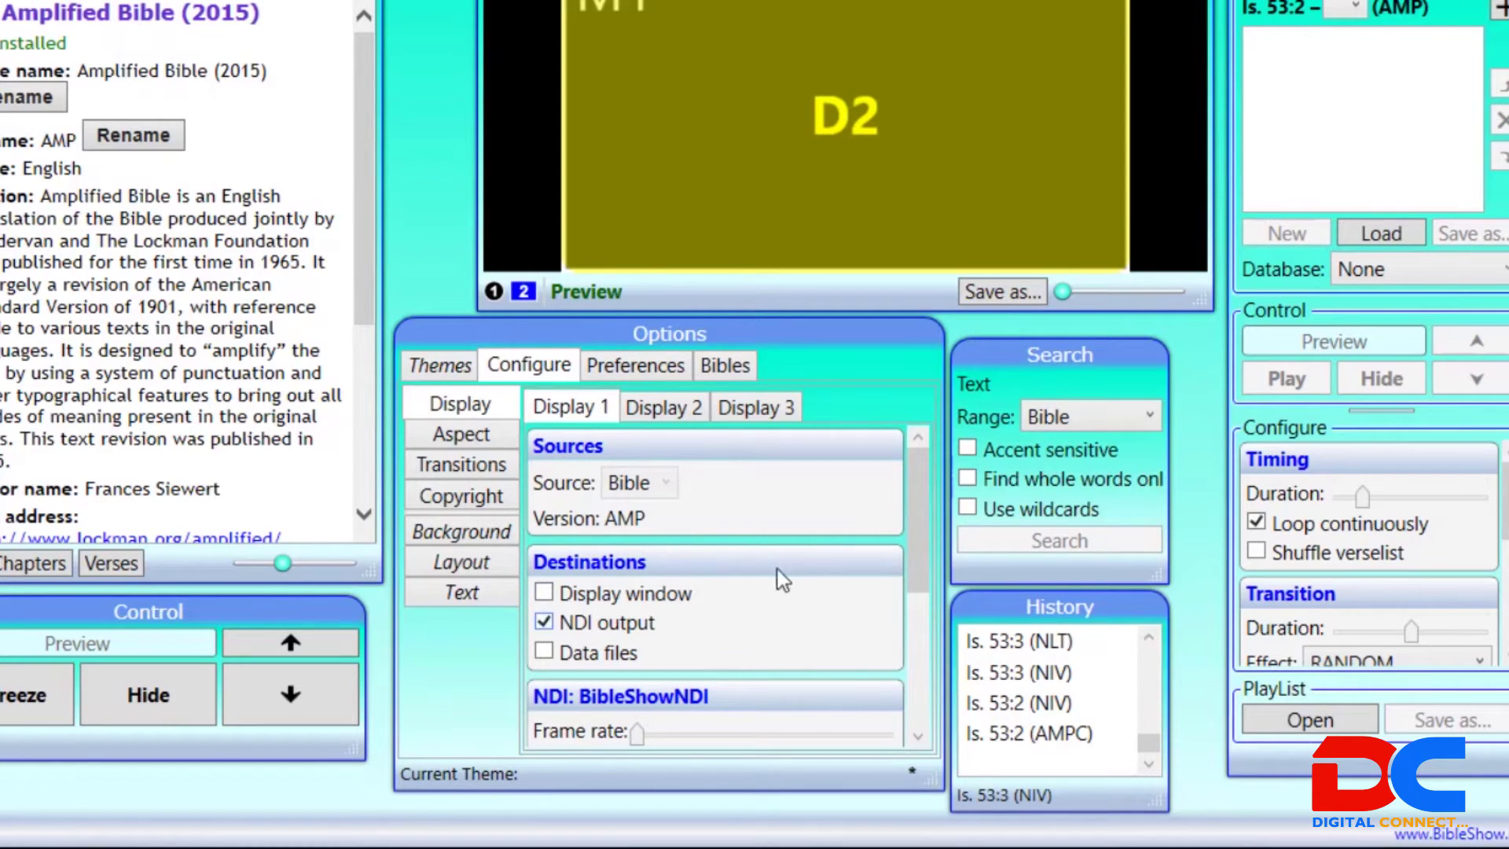
{"action": "mouse_move", "coordinate": [916, 548]}
{"action": "left_mouse_down"}
{"action": "mouse_move", "coordinate": [926, 668]}
{"action": "mouse_move", "coordinate": [928, 540]}
{"action": "mouse_move", "coordinate": [926, 577]}
{"action": "mouse_move", "coordinate": [927, 555]}
{"action": "left_mouse_up"}
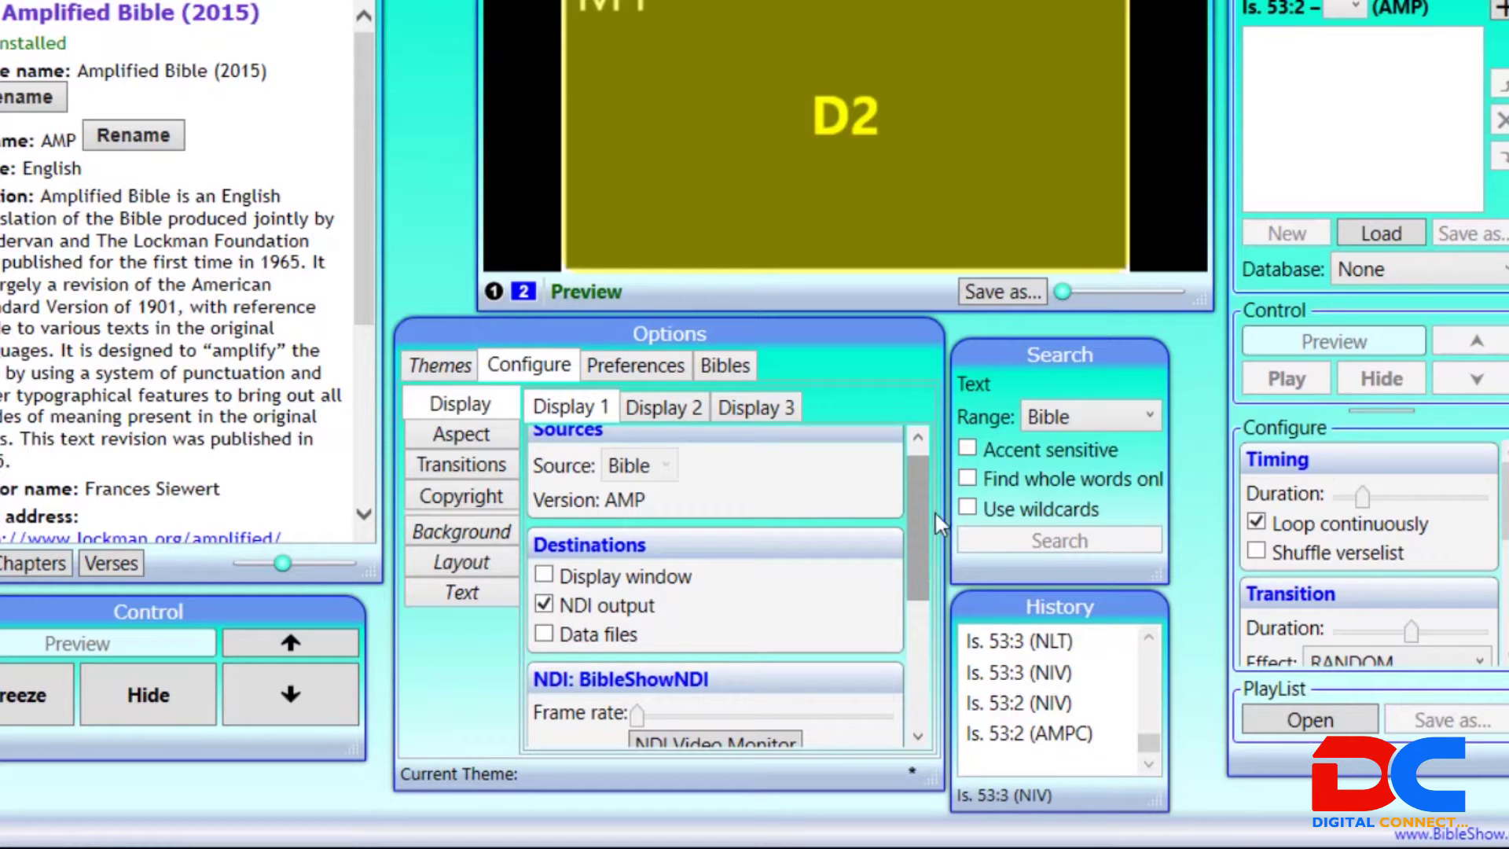
{"action": "left_click", "coordinate": [460, 439]}
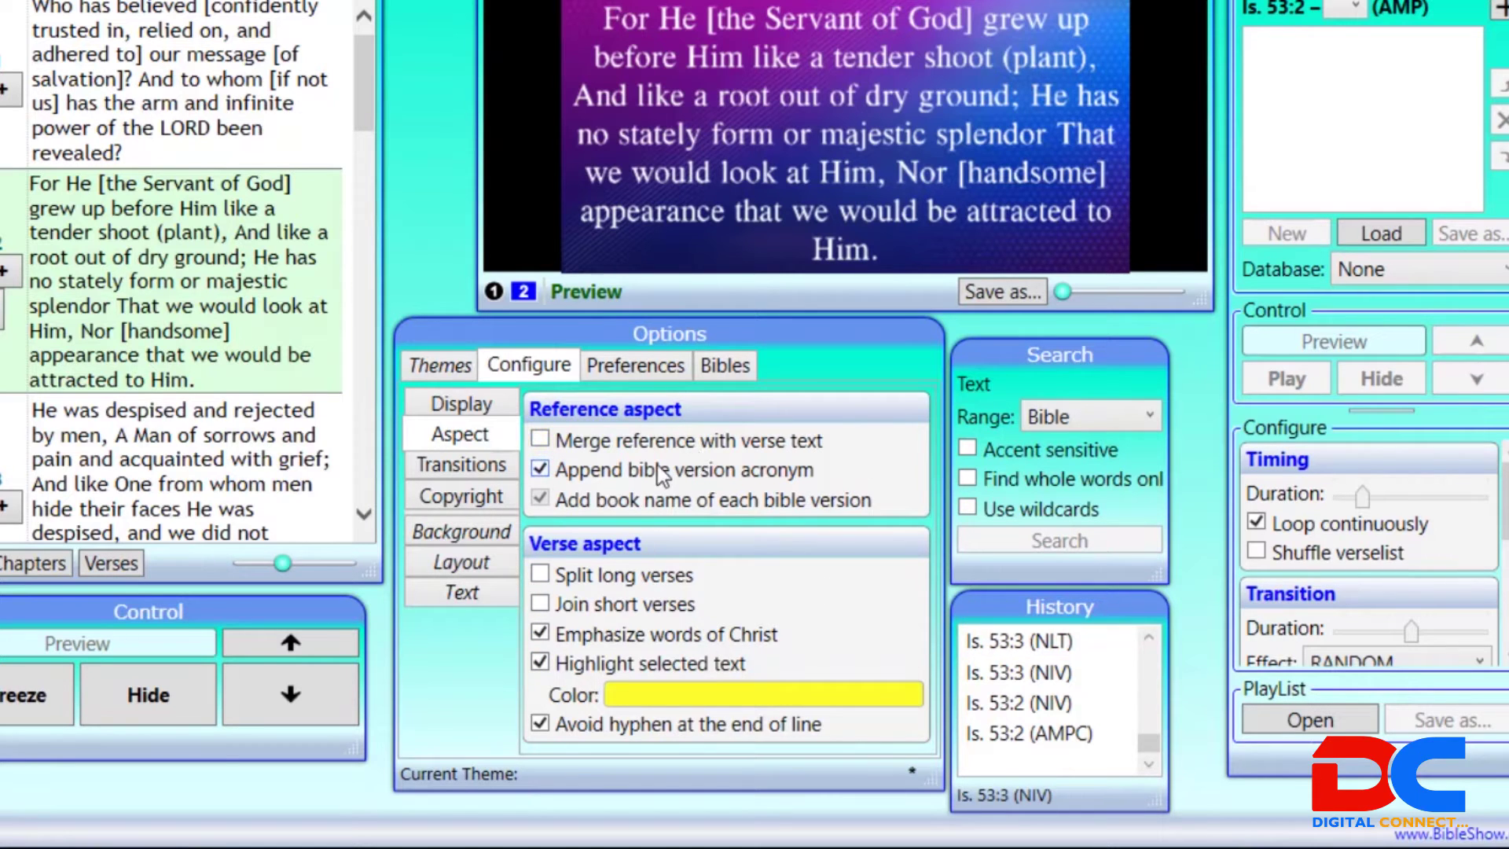
Preview the Blur starting transition with a longer duration and reset that duration to zero.
{"action": "left_click", "coordinate": [485, 470]}
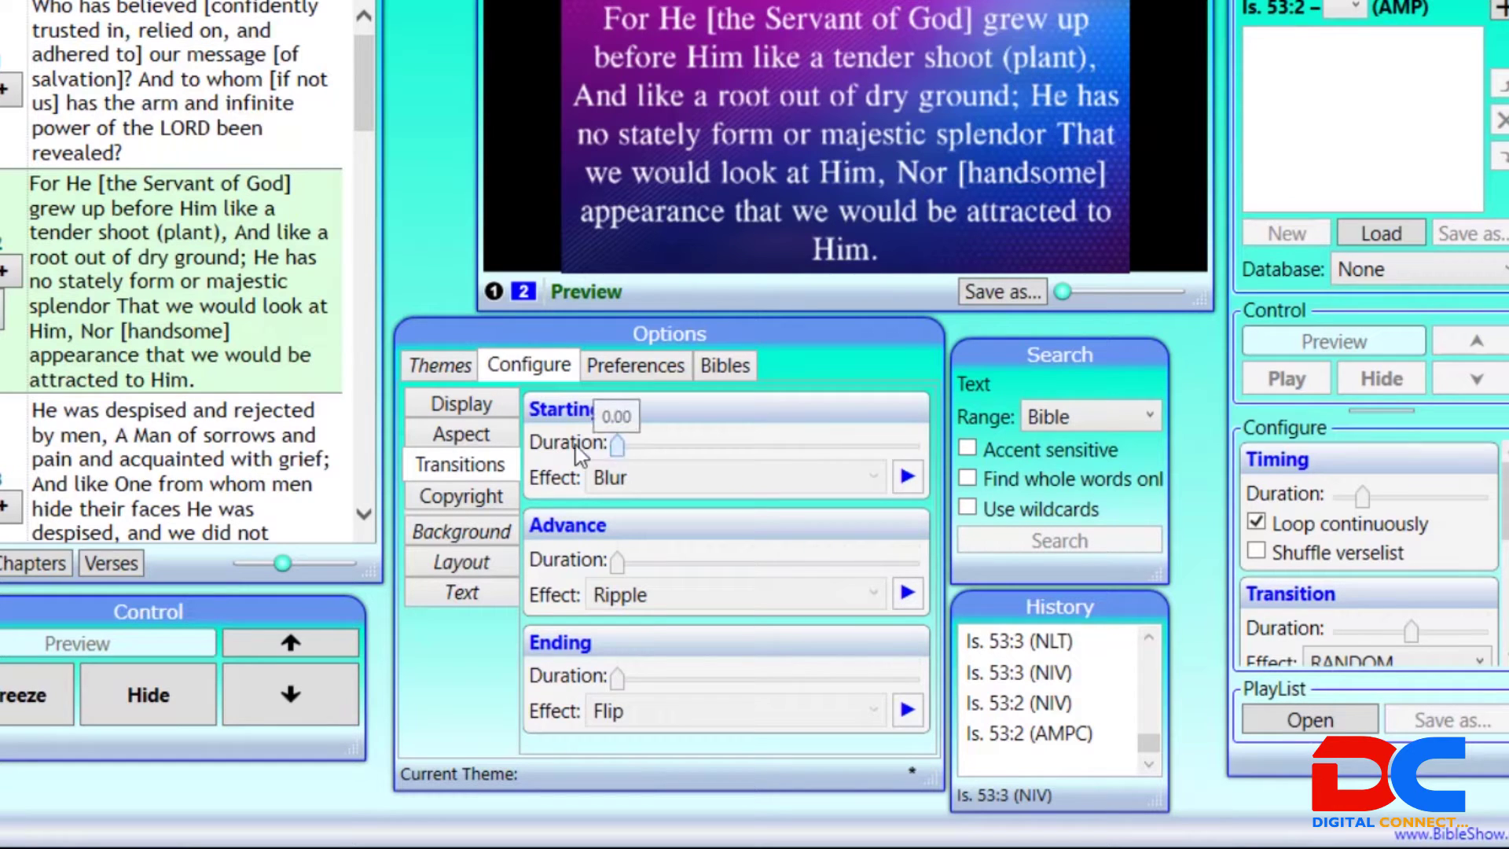
{"action": "left_click_drag", "start_coordinate": [618, 447], "coordinate": [763, 455]}
{"action": "left_click", "coordinate": [915, 477]}
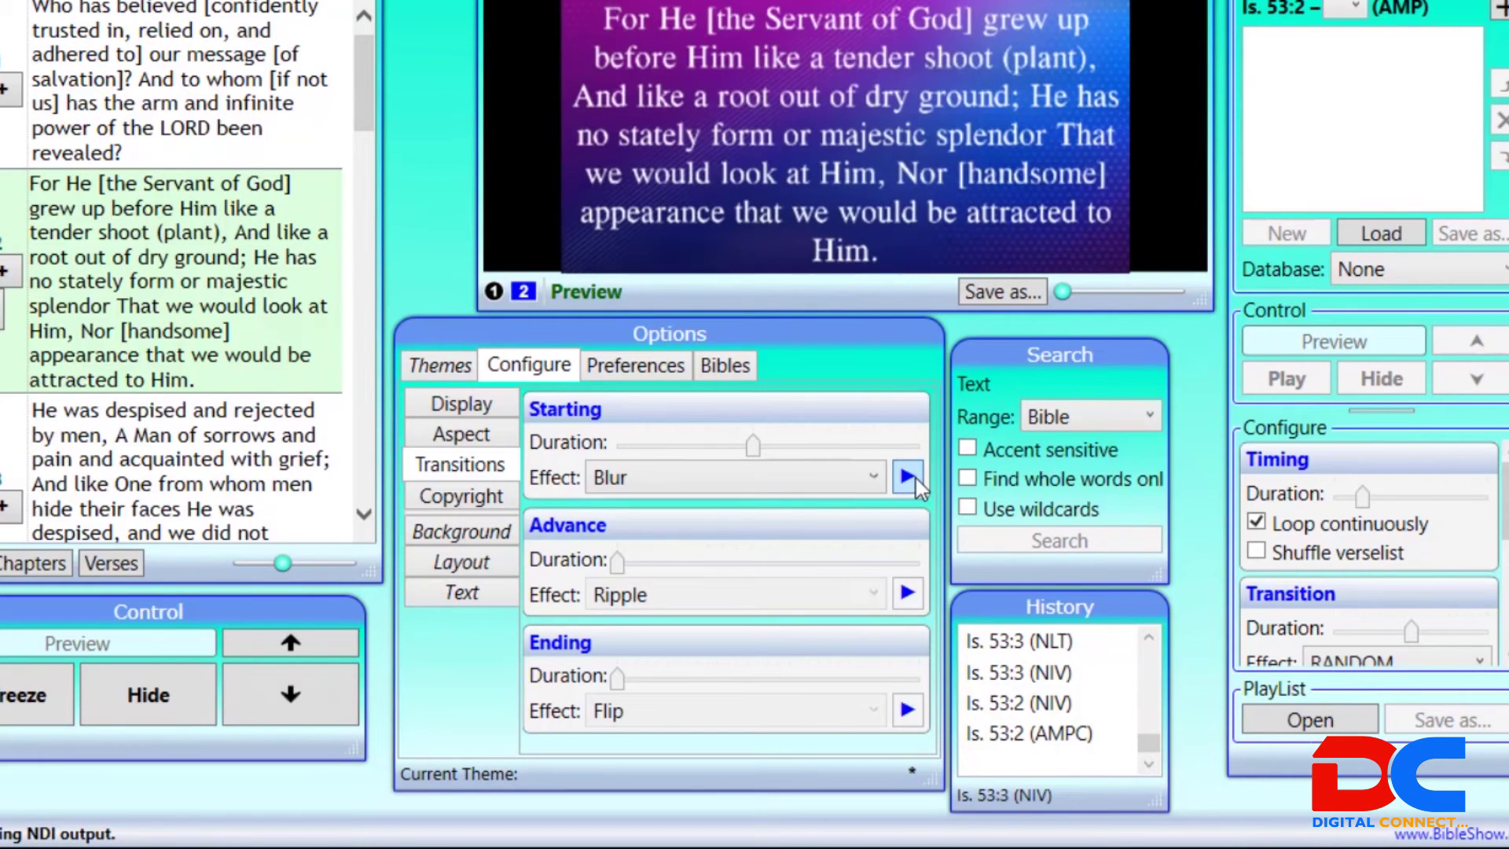
{"action": "left_click_drag", "start_coordinate": [759, 446], "coordinate": [620, 447]}
Preview the Ripple advance transition with a longer duration and reset that duration to zero.
{"action": "left_click_drag", "start_coordinate": [619, 563], "coordinate": [755, 580]}
{"action": "left_click", "coordinate": [902, 610]}
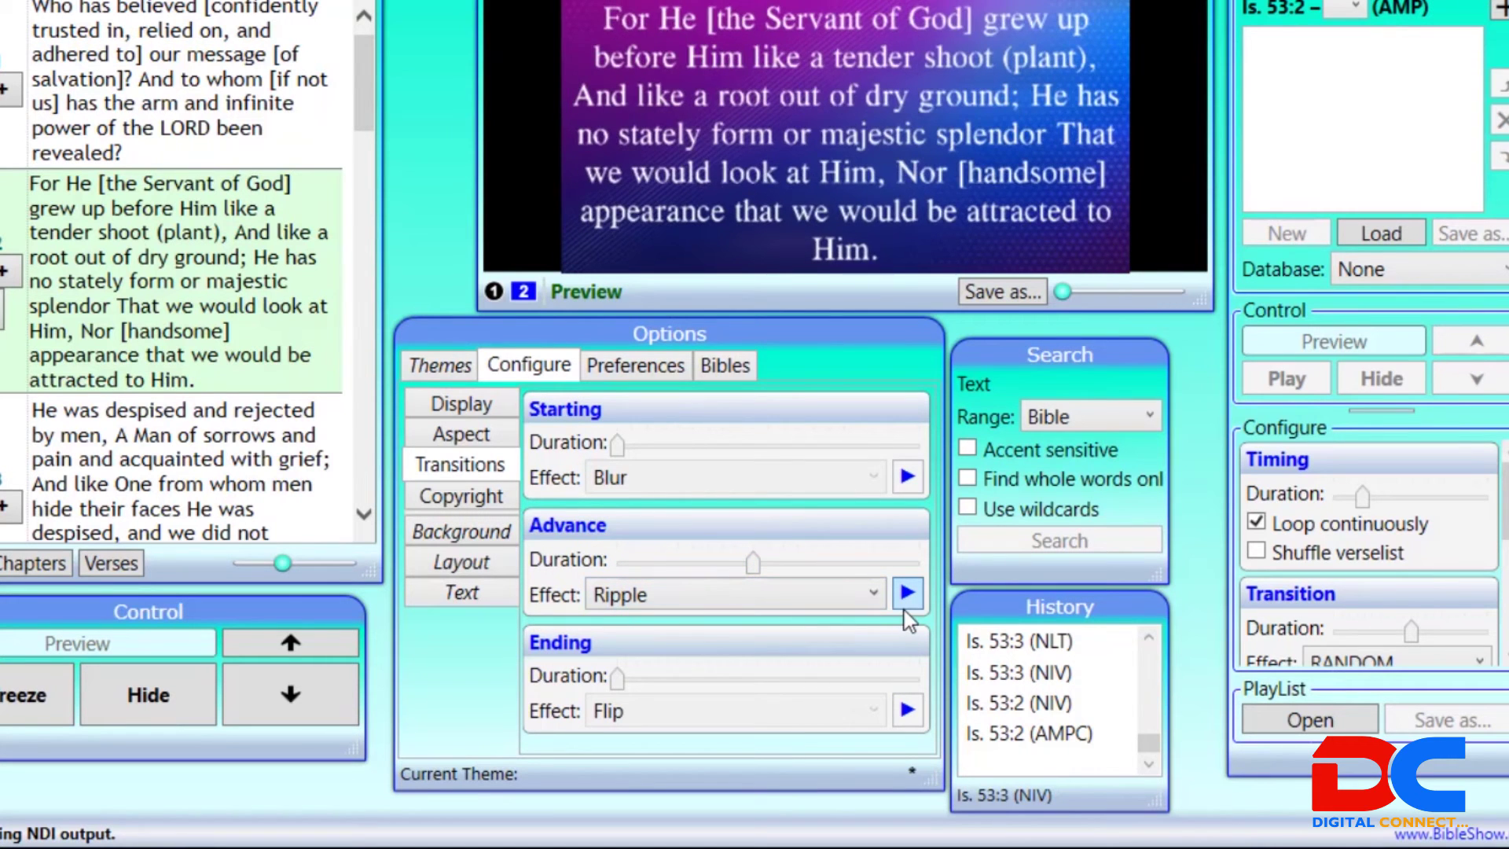
{"action": "left_click_drag", "start_coordinate": [753, 563], "coordinate": [542, 563]}
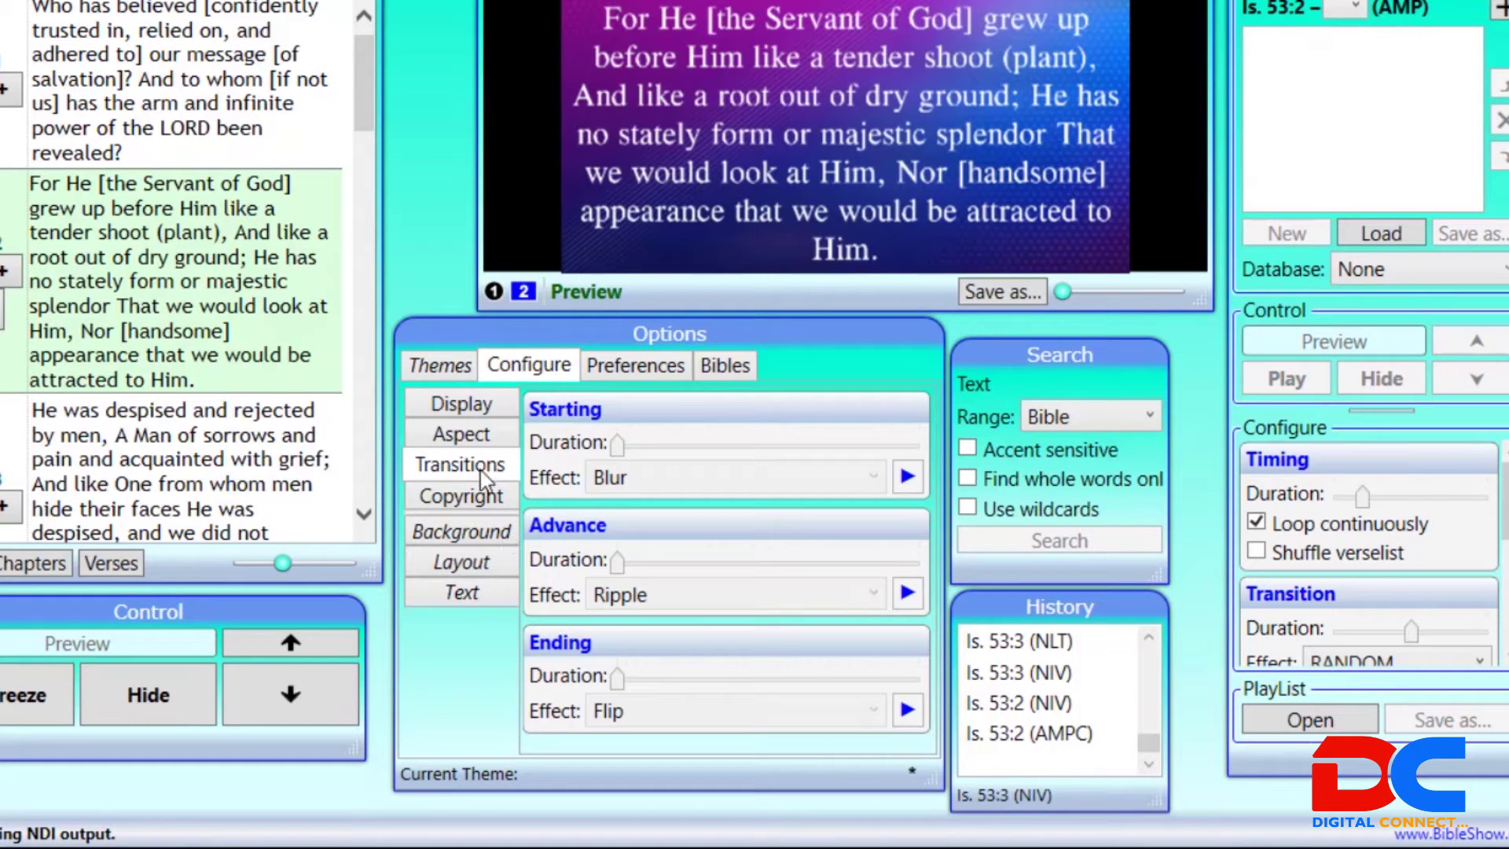
Try a longer on-screen duration for the copyright notice and return it to zero.
{"action": "left_click", "coordinate": [484, 497]}
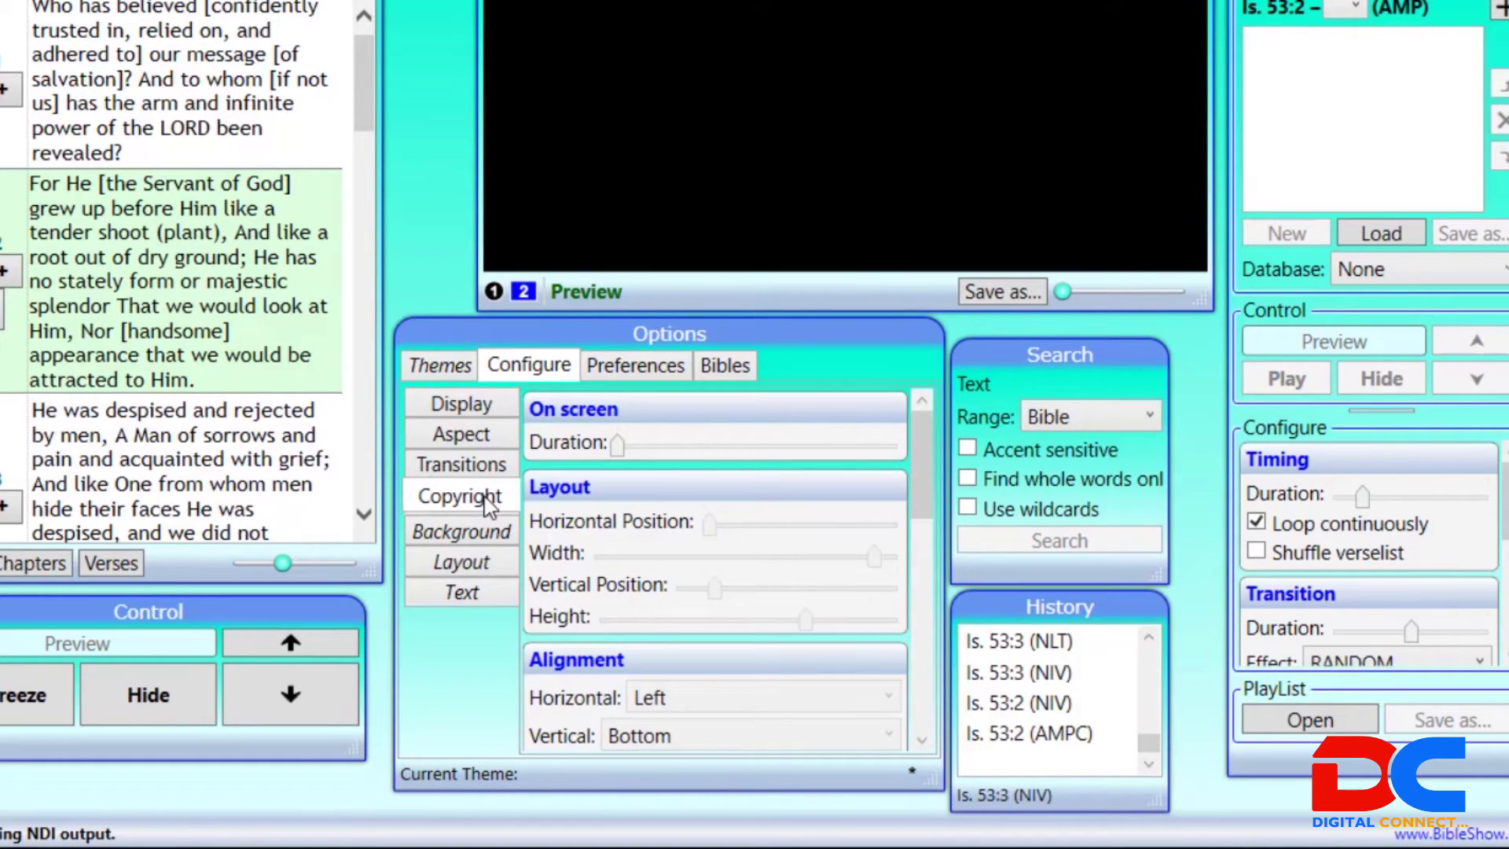
{"action": "left_click_drag", "start_coordinate": [621, 448], "coordinate": [739, 462]}
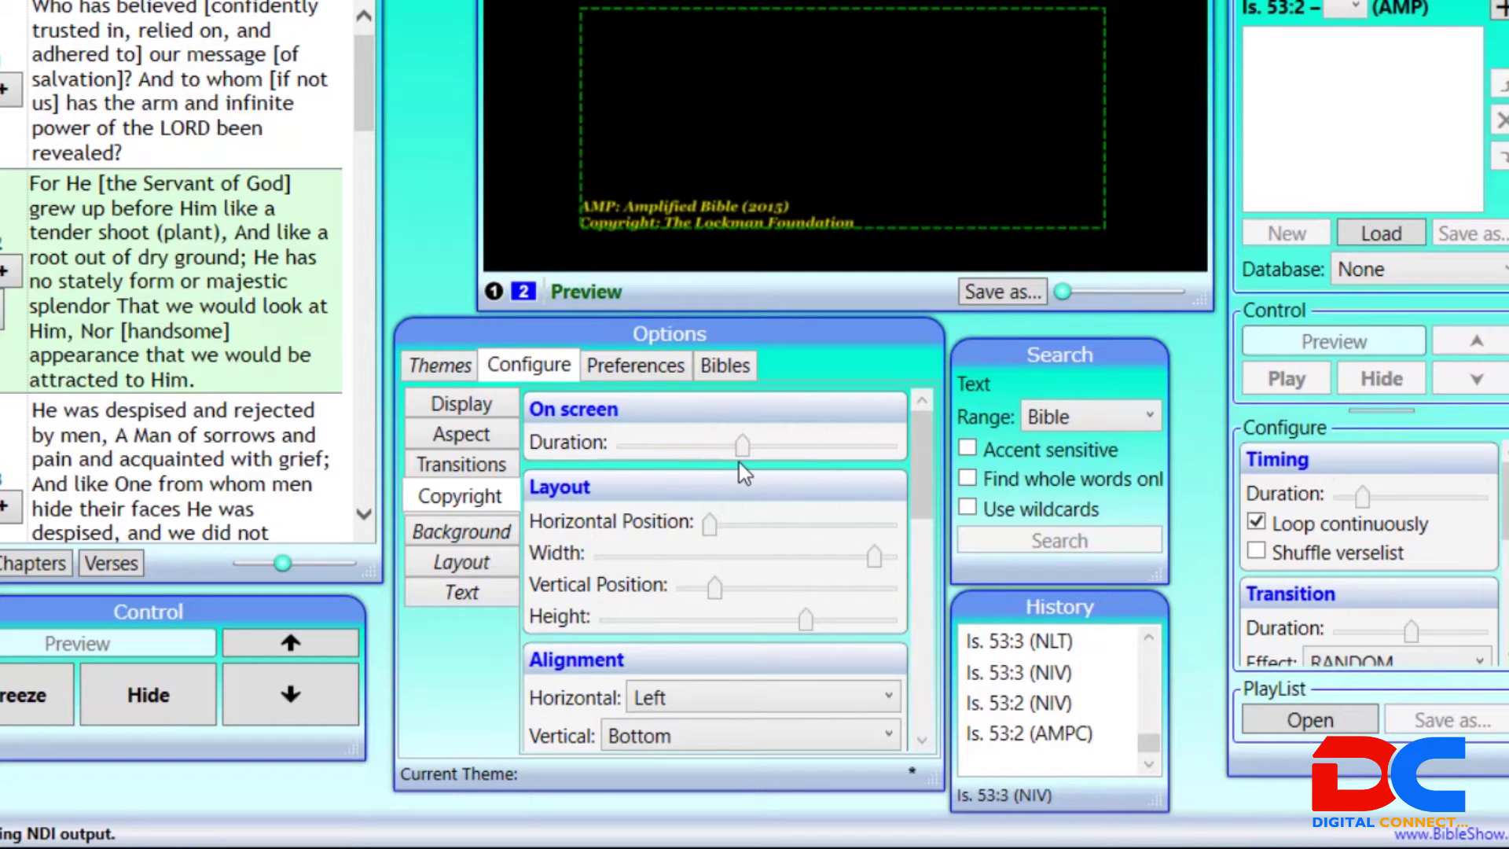
{"action": "left_click_drag", "start_coordinate": [739, 445], "coordinate": [570, 464]}
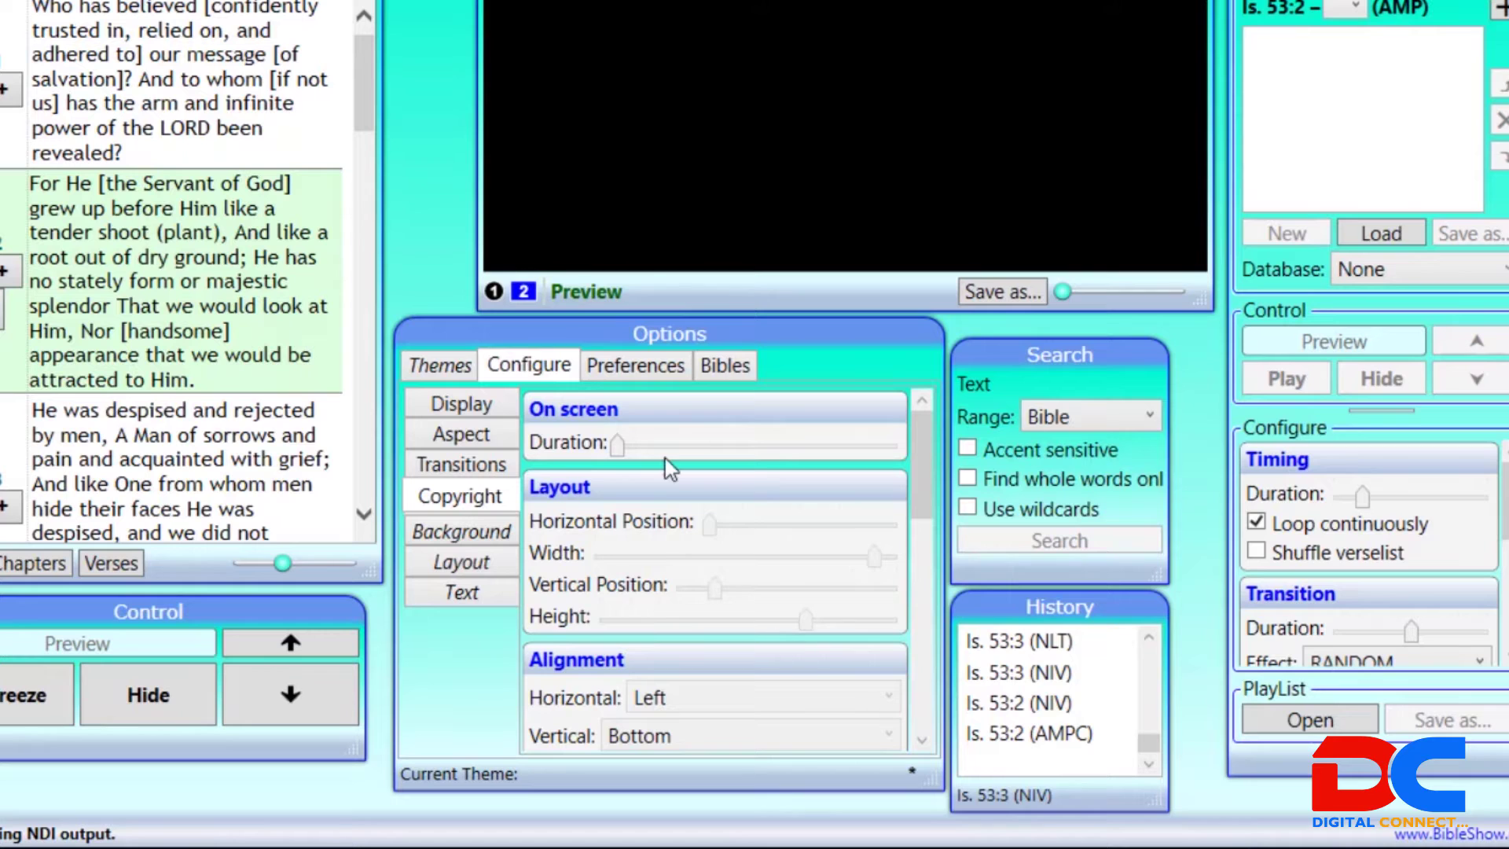
Change the background to Gradient Animation, with the animation speed at its minimum and the brightness slightly reduced.
{"action": "left_click", "coordinate": [483, 533]}
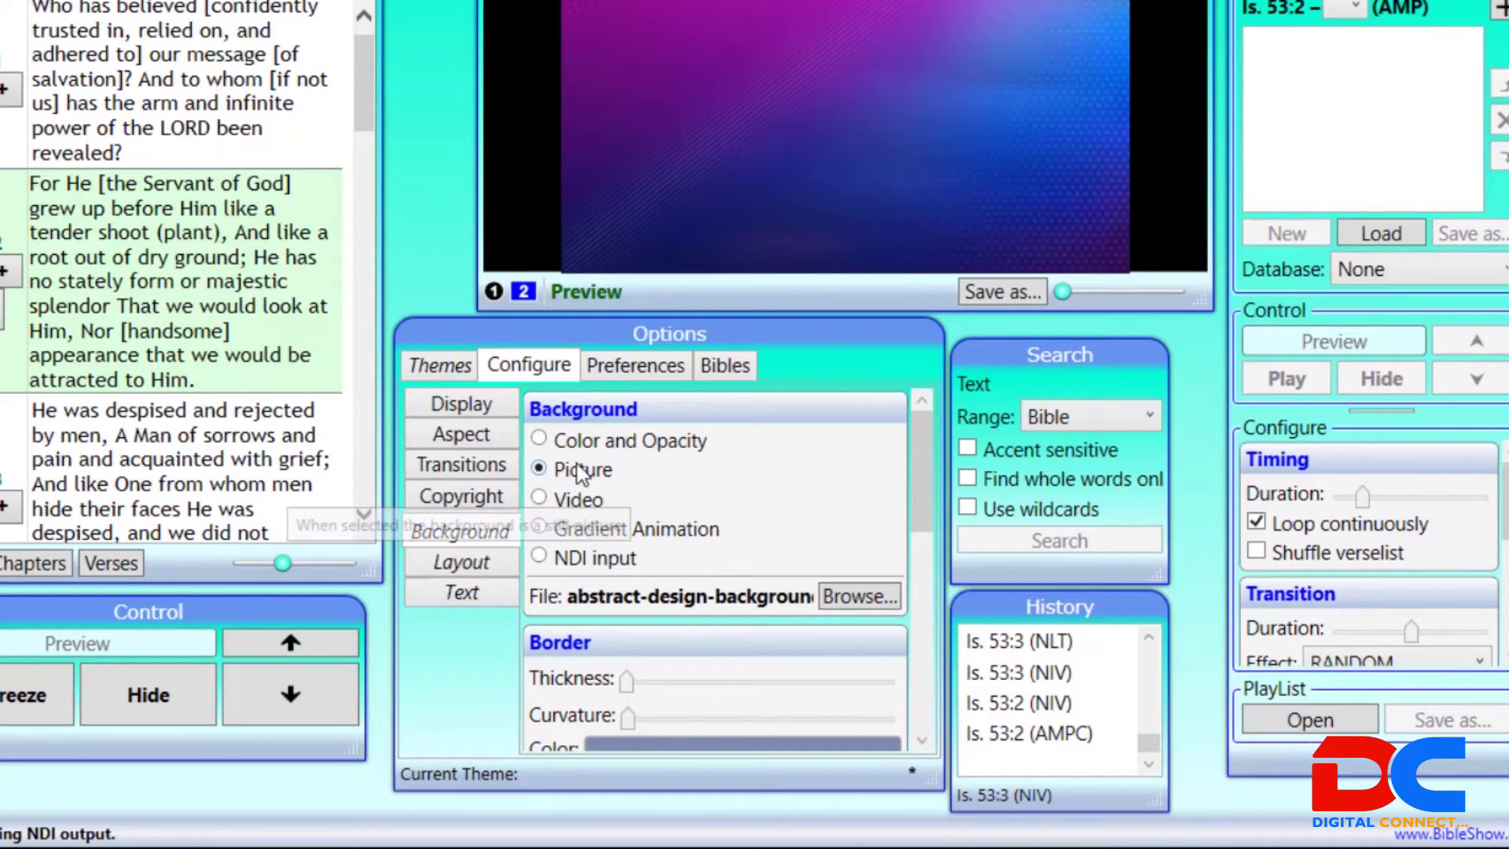
{"action": "left_click", "coordinate": [587, 531]}
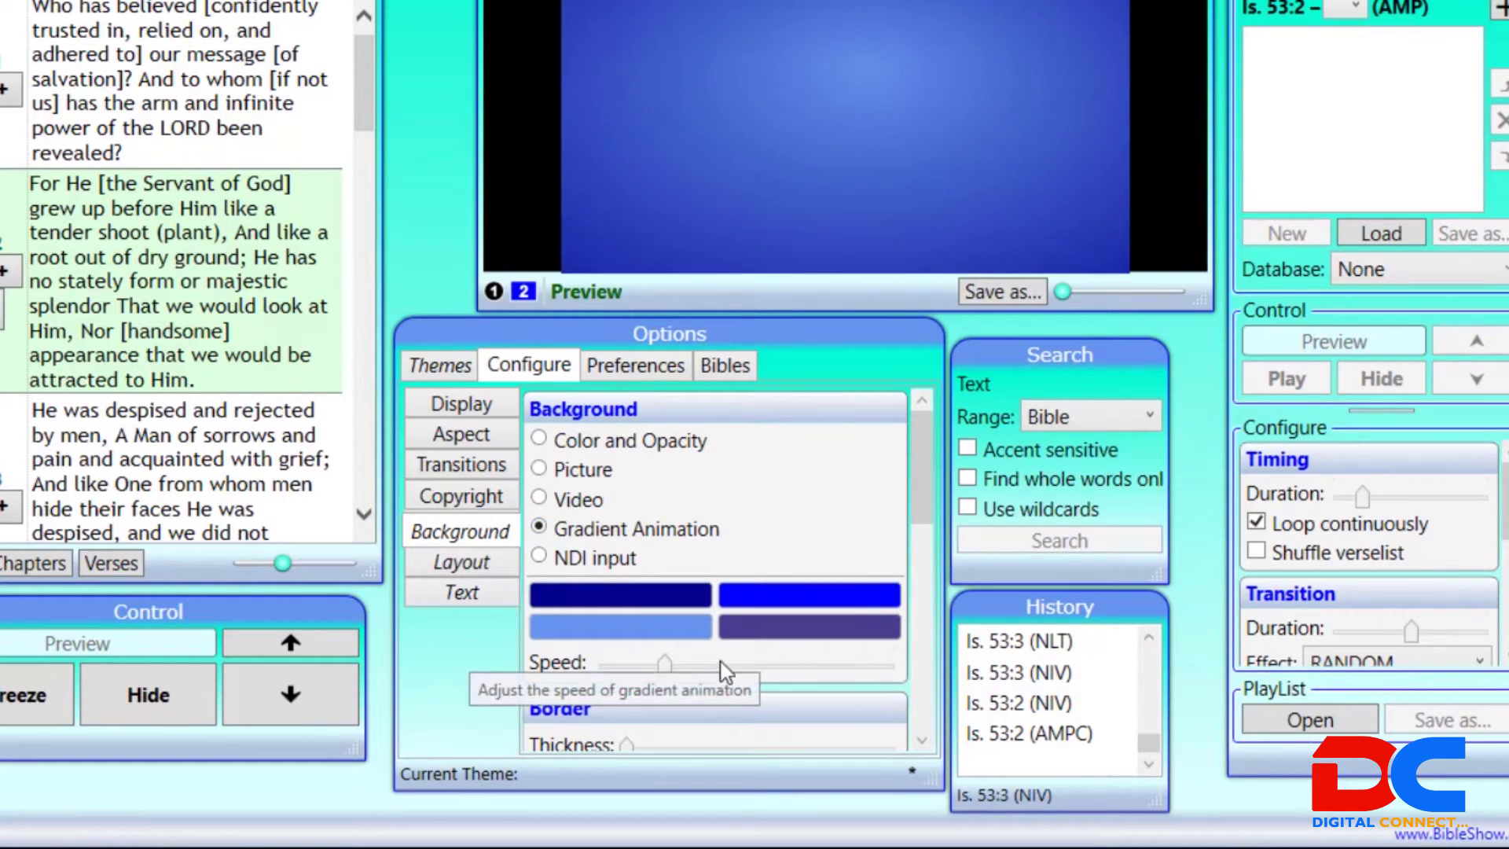
{"action": "left_click_drag", "start_coordinate": [663, 660], "coordinate": [488, 711]}
{"action": "left_click_drag", "start_coordinate": [922, 507], "coordinate": [929, 605]}
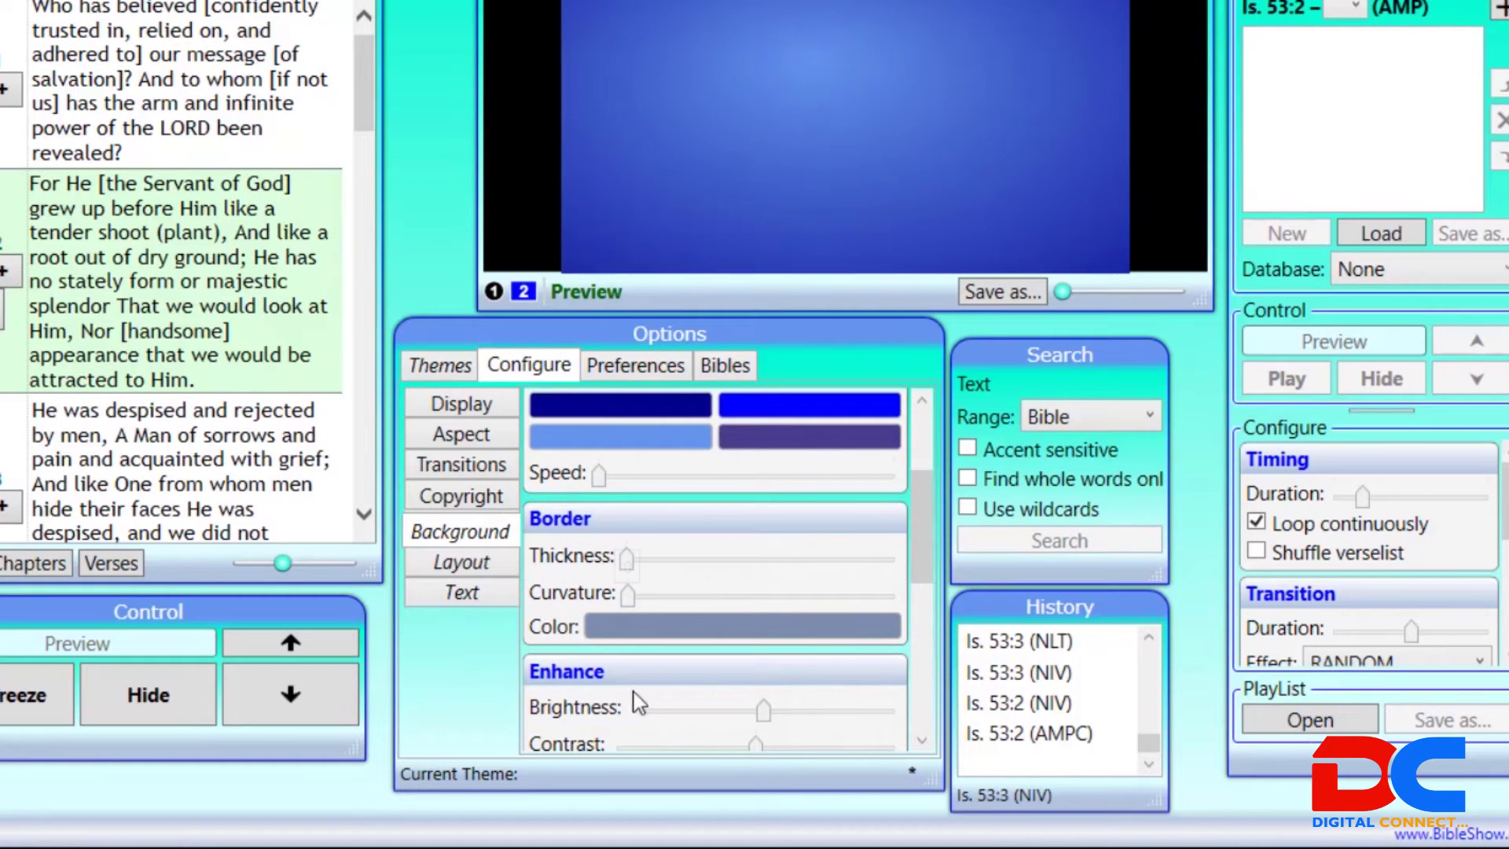
{"action": "left_click", "coordinate": [753, 719]}
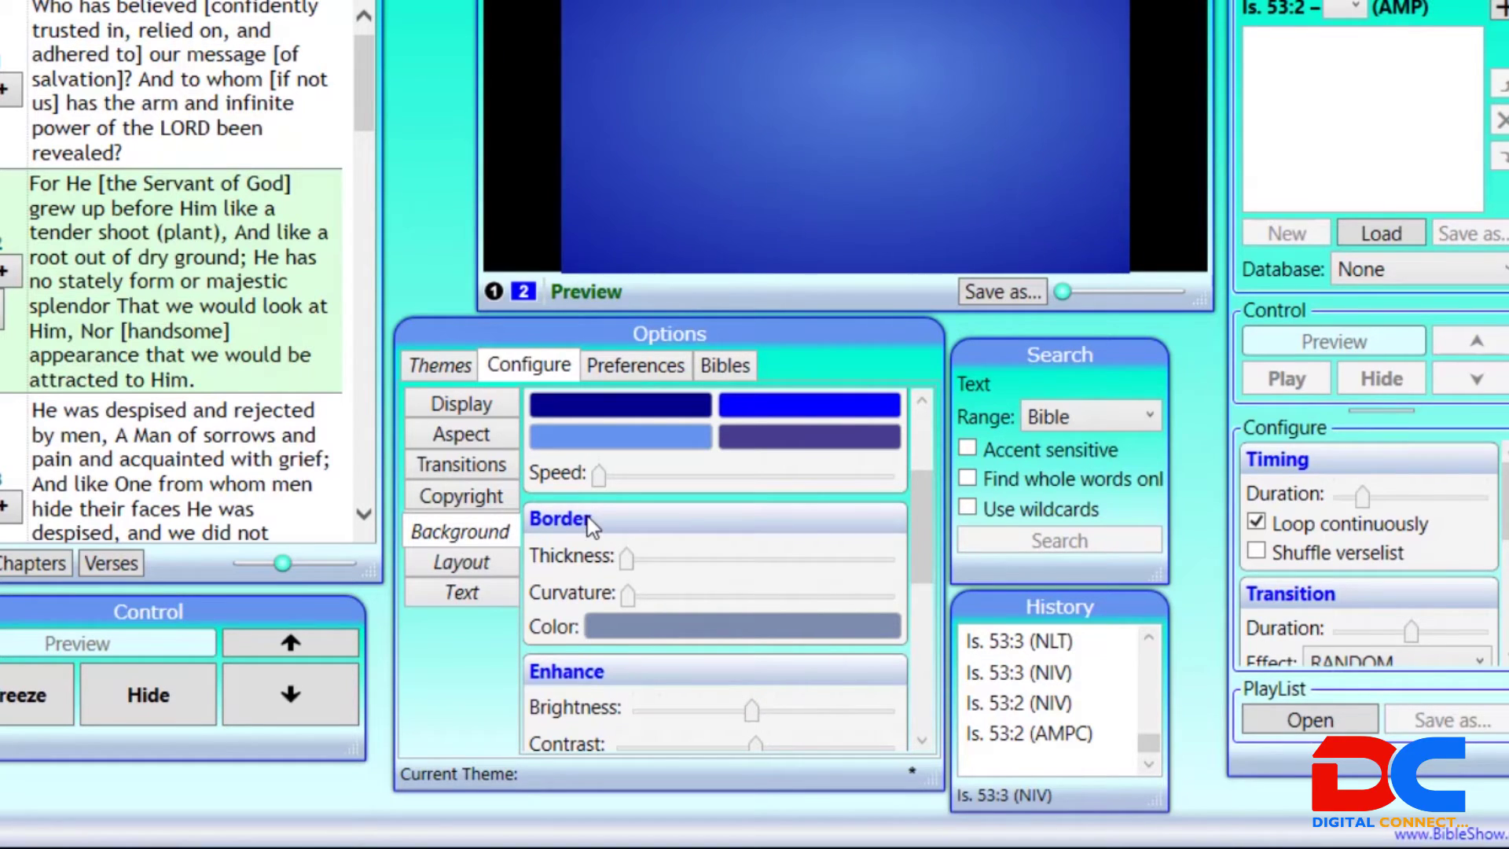
Try placing the reference below the verse text in the layout settings and restore the Upper Reference Position.
{"action": "left_click", "coordinate": [484, 572]}
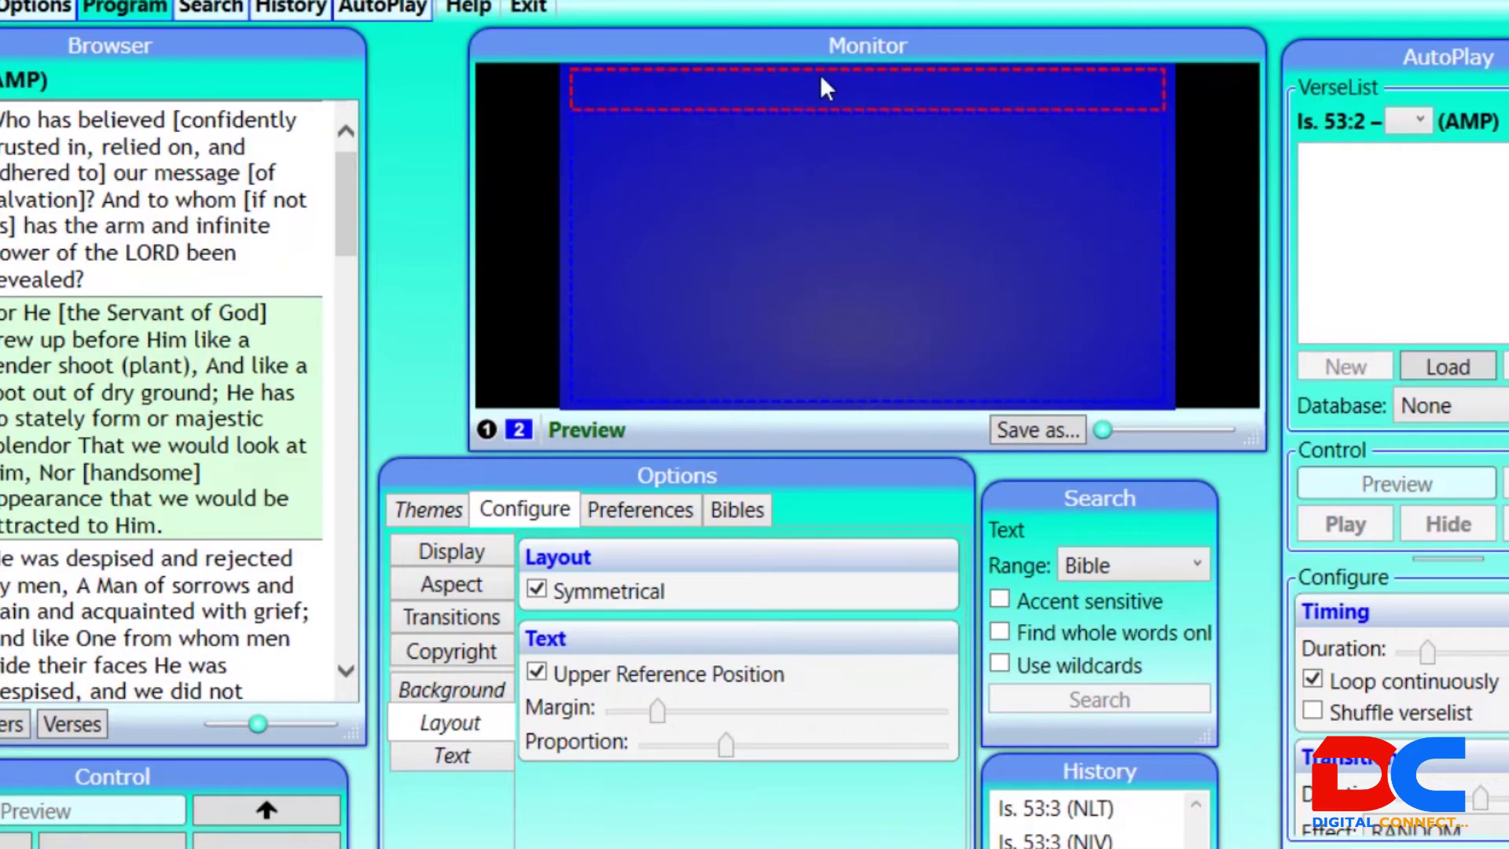
{"action": "left_click", "coordinate": [539, 674]}
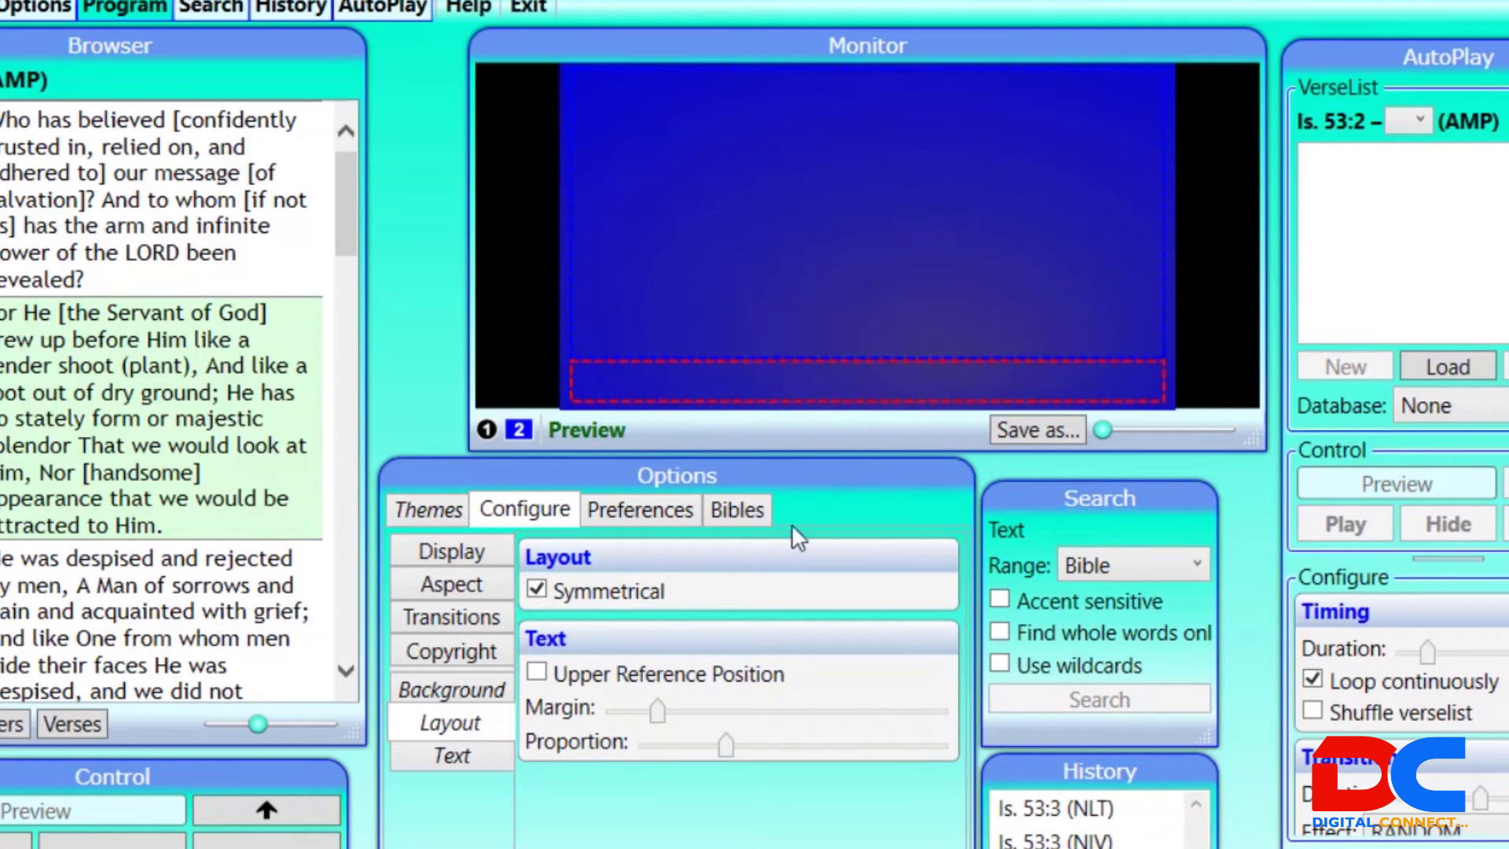
{"action": "left_click", "coordinate": [538, 674]}
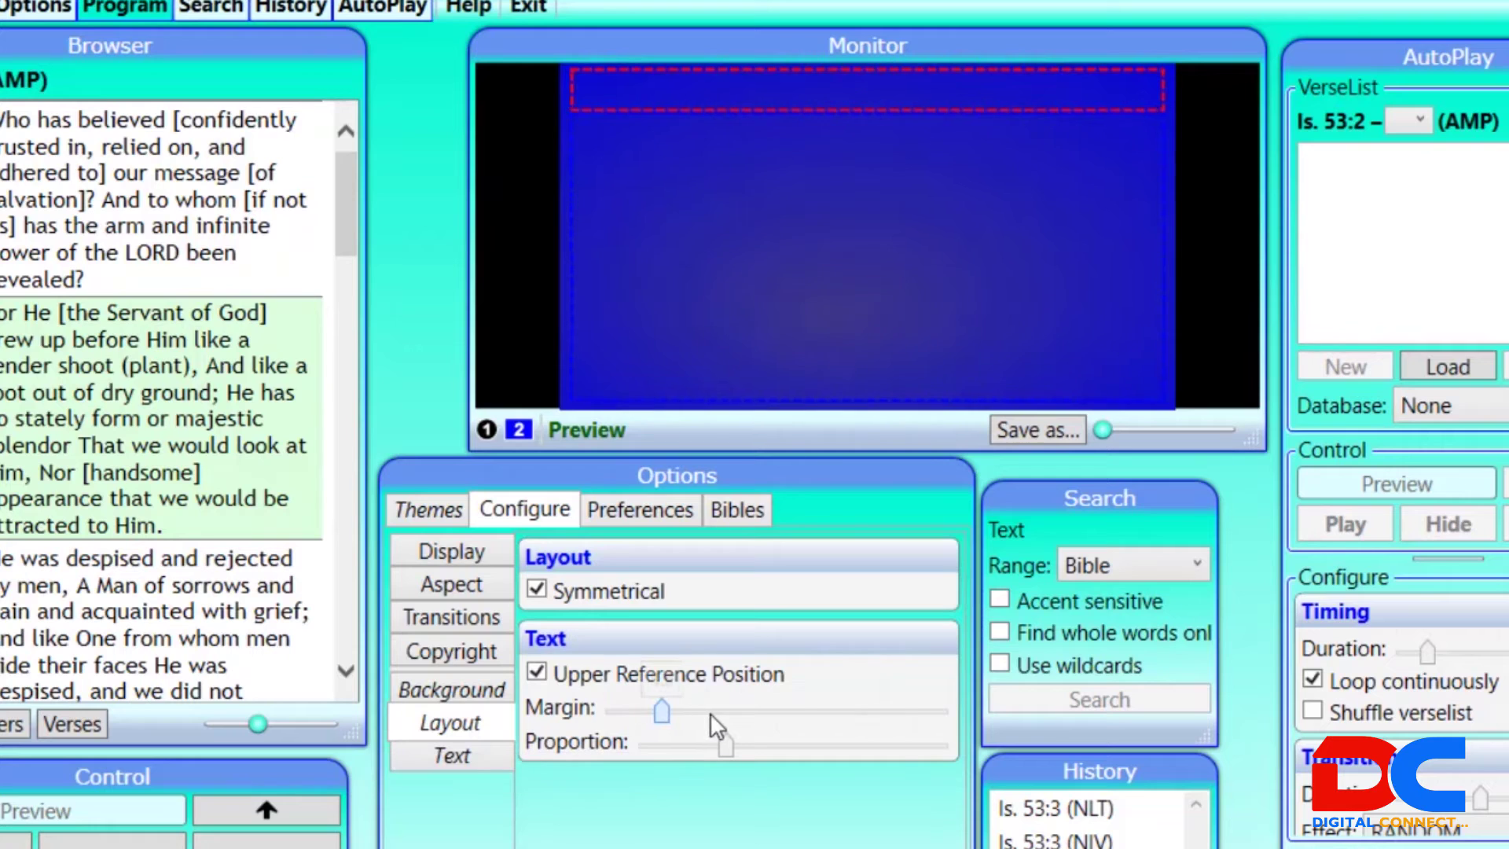
Try a wider text margin in the layout, restore it, and slightly reduce the proportion of reference height to verse height.
{"action": "left_click_drag", "start_coordinate": [657, 712], "coordinate": [754, 710]}
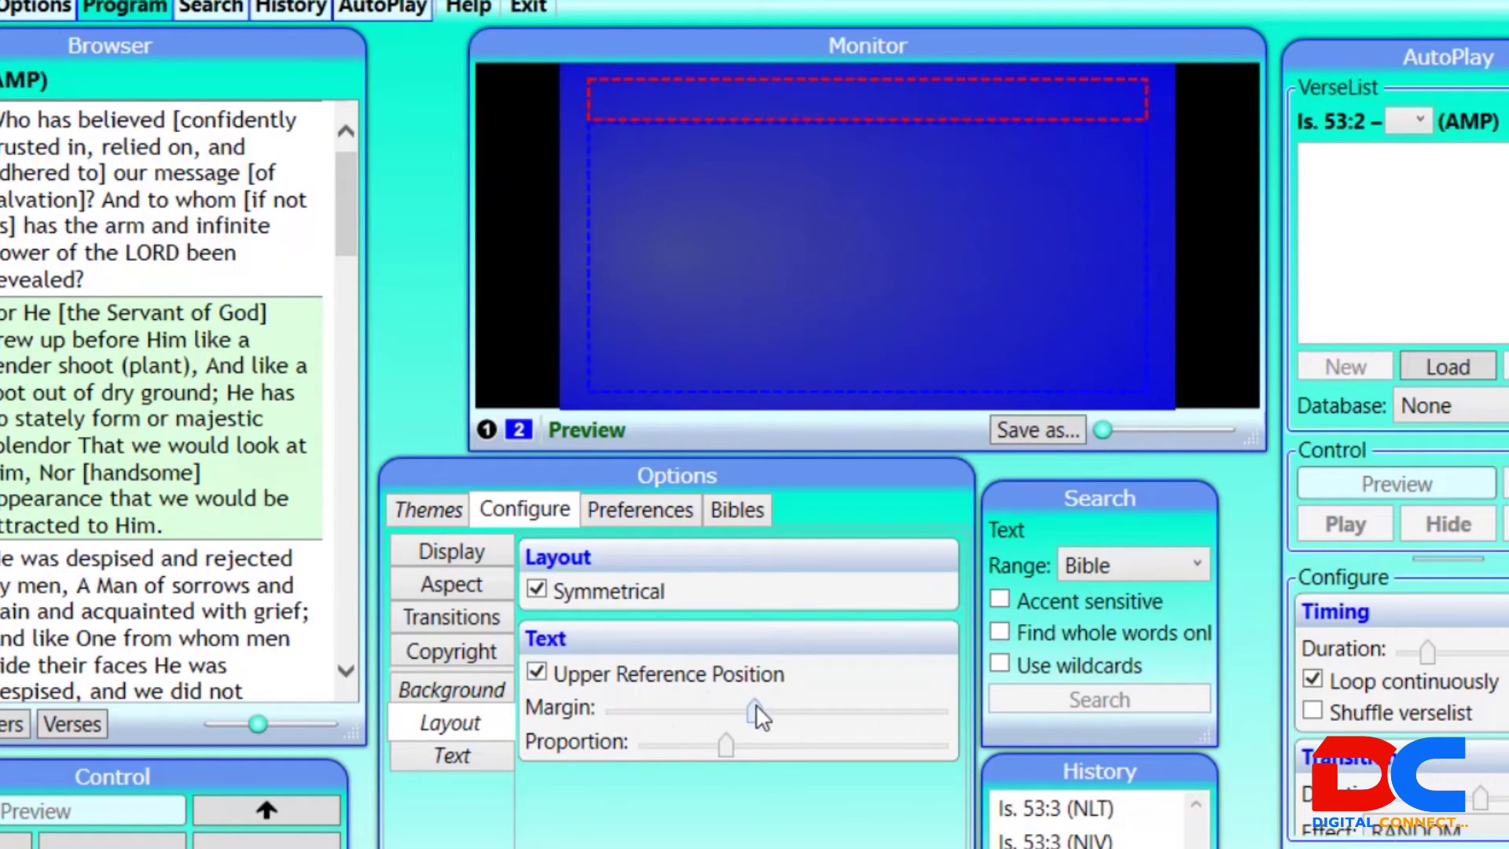
{"action": "left_click_drag", "start_coordinate": [695, 711], "coordinate": [658, 710]}
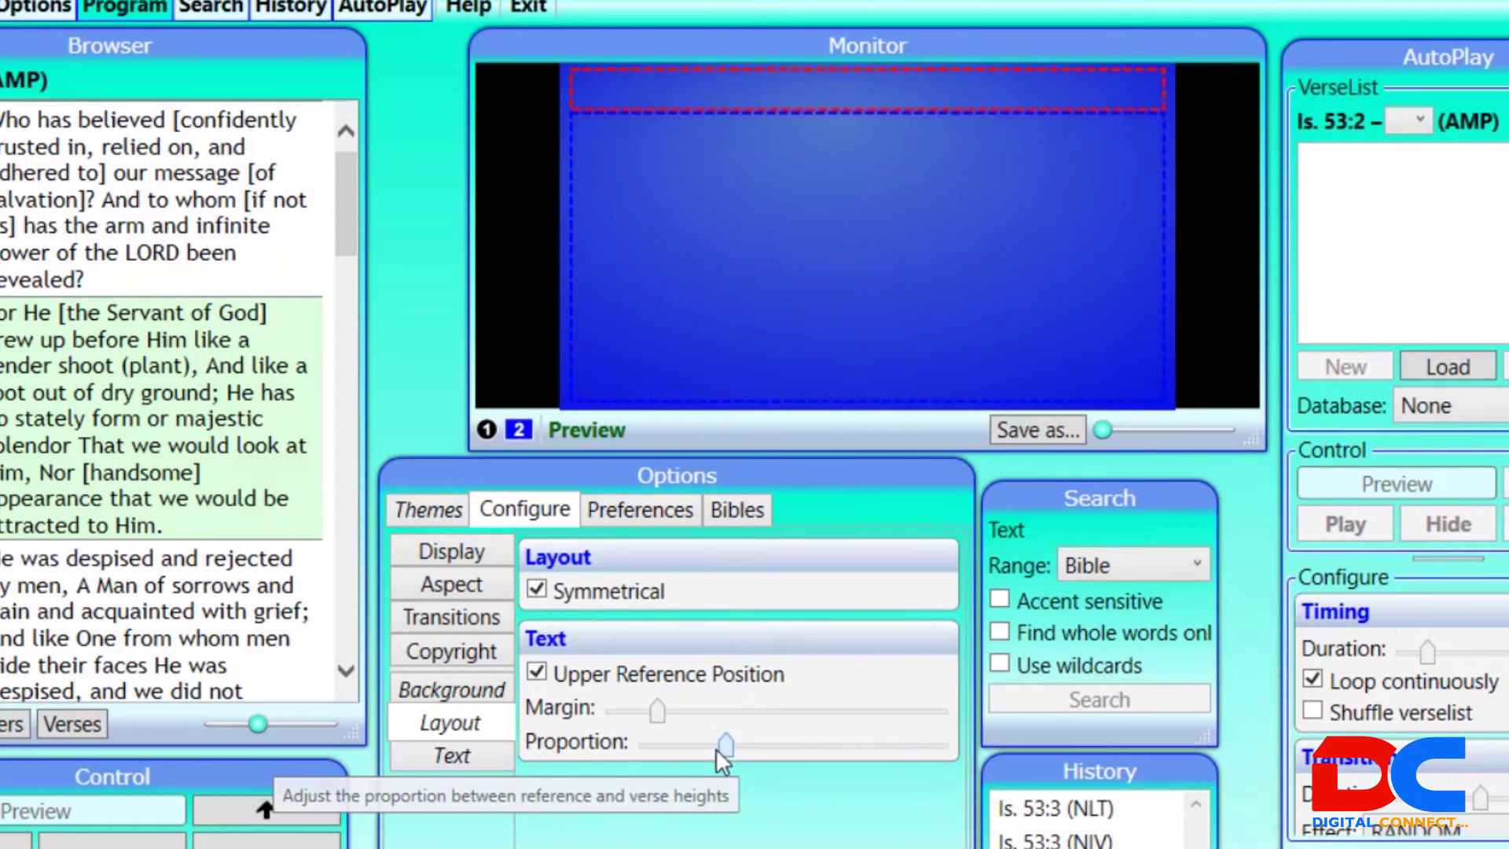
{"action": "left_click_drag", "start_coordinate": [716, 749], "coordinate": [715, 749]}
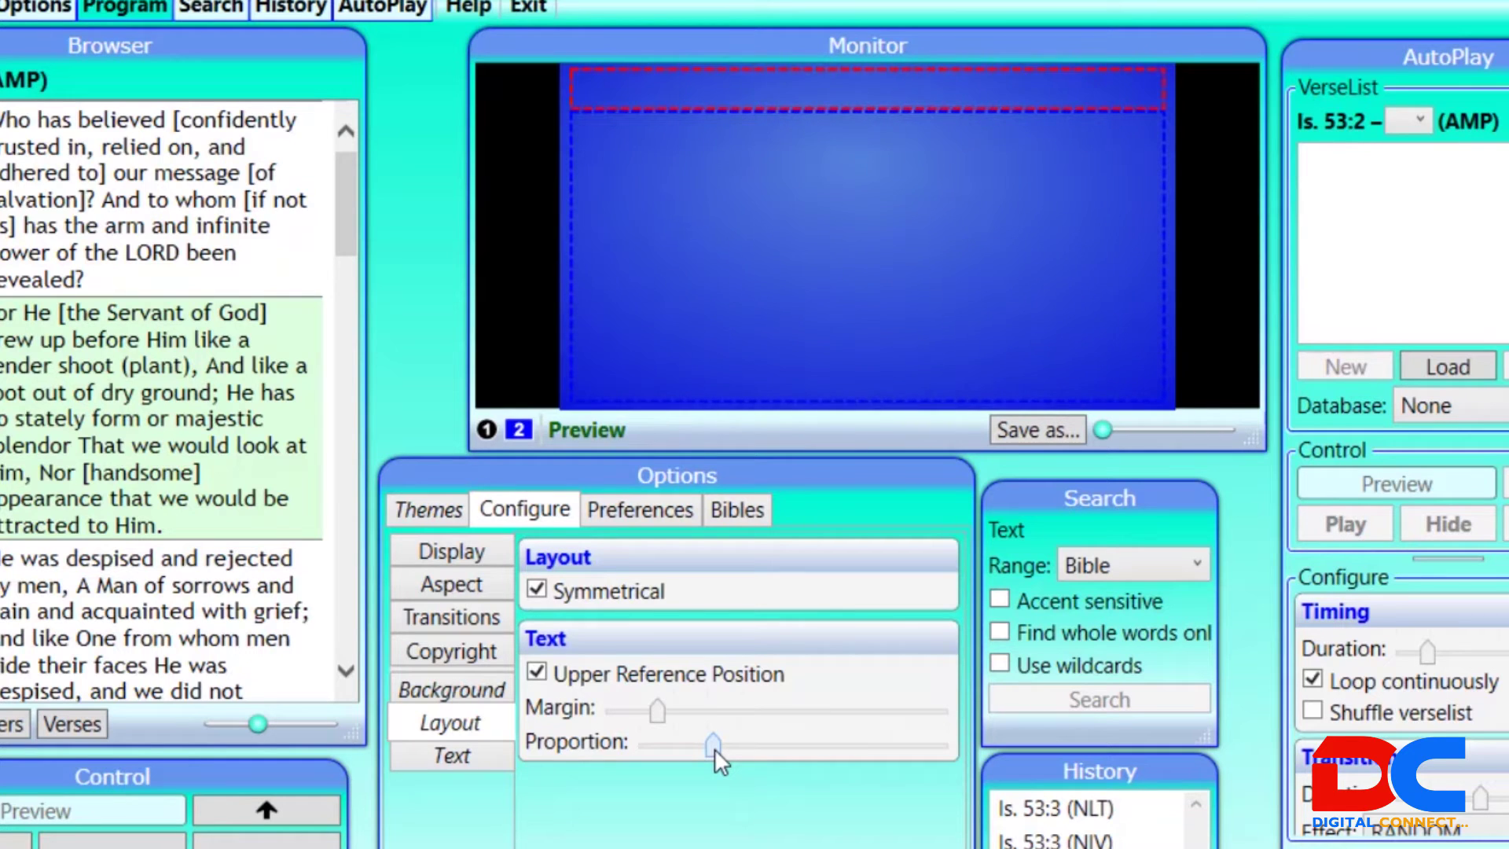
Compare the text formatting settings of the reference with those of the verse.
{"action": "left_click", "coordinate": [468, 758]}
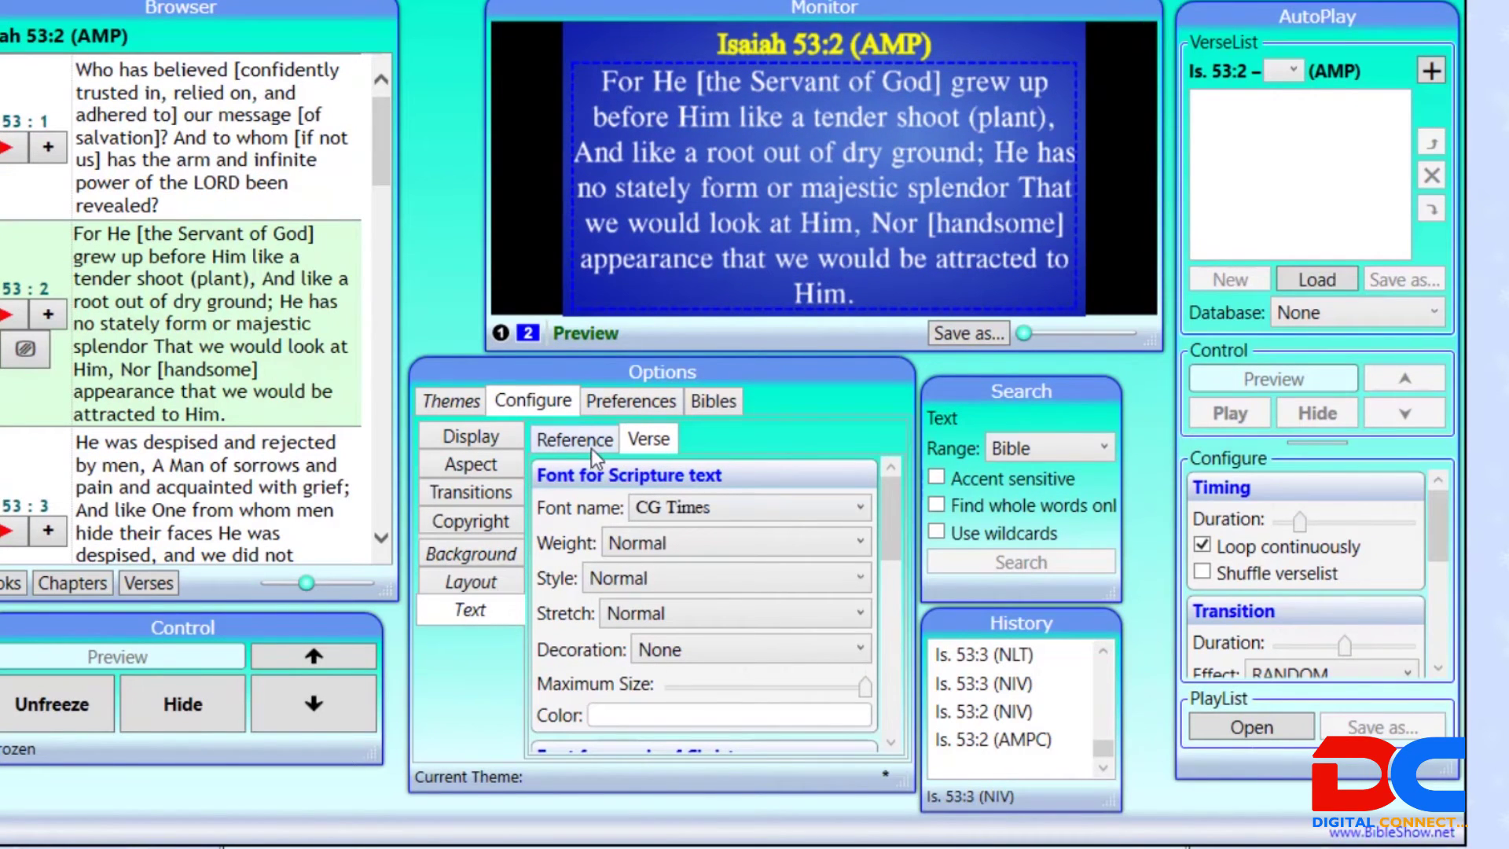
{"action": "left_click", "coordinate": [583, 438]}
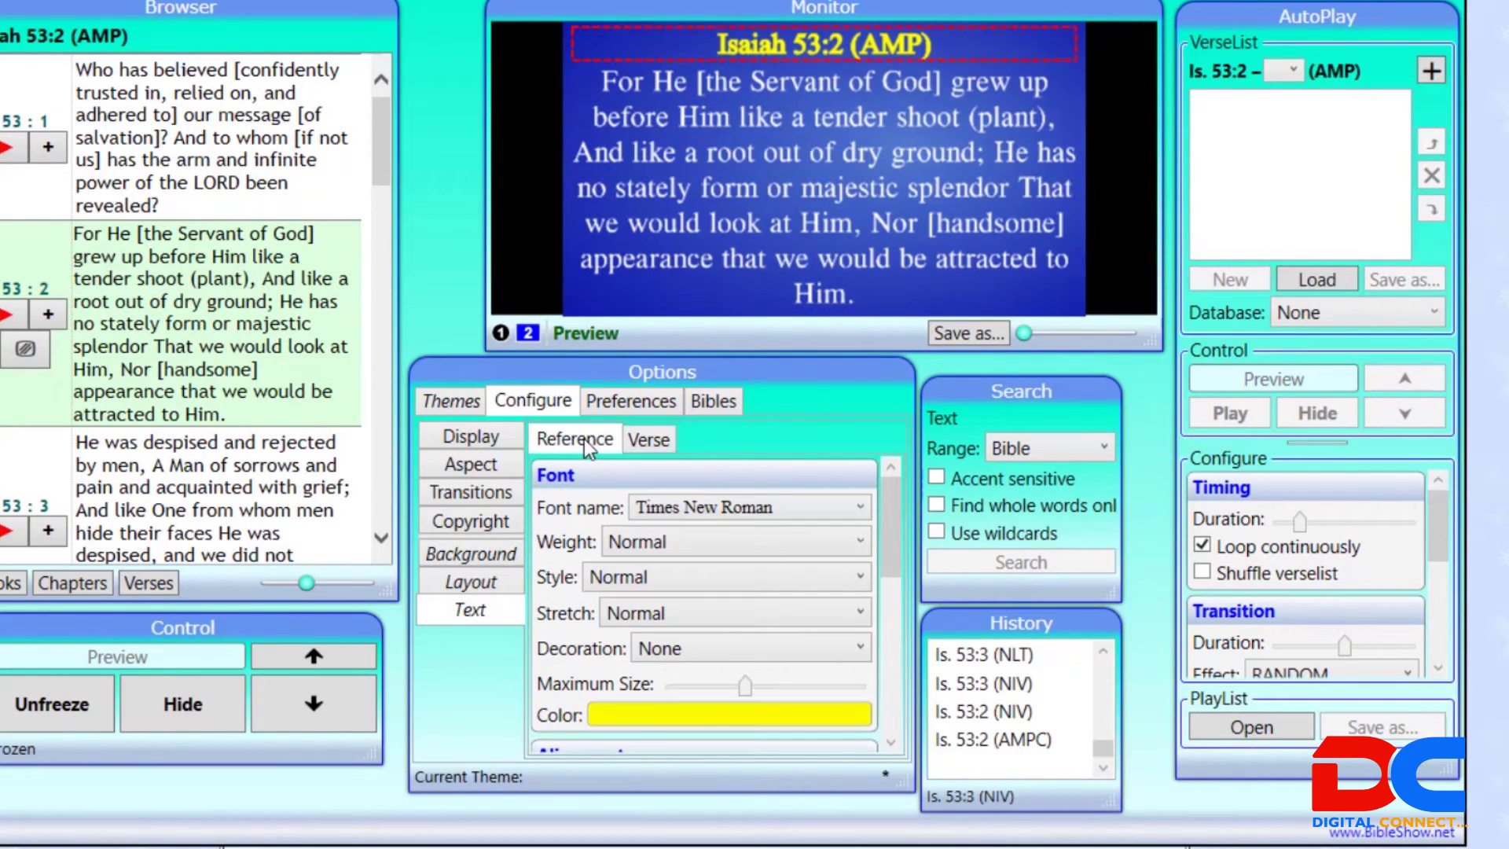
{"action": "left_click", "coordinate": [646, 443]}
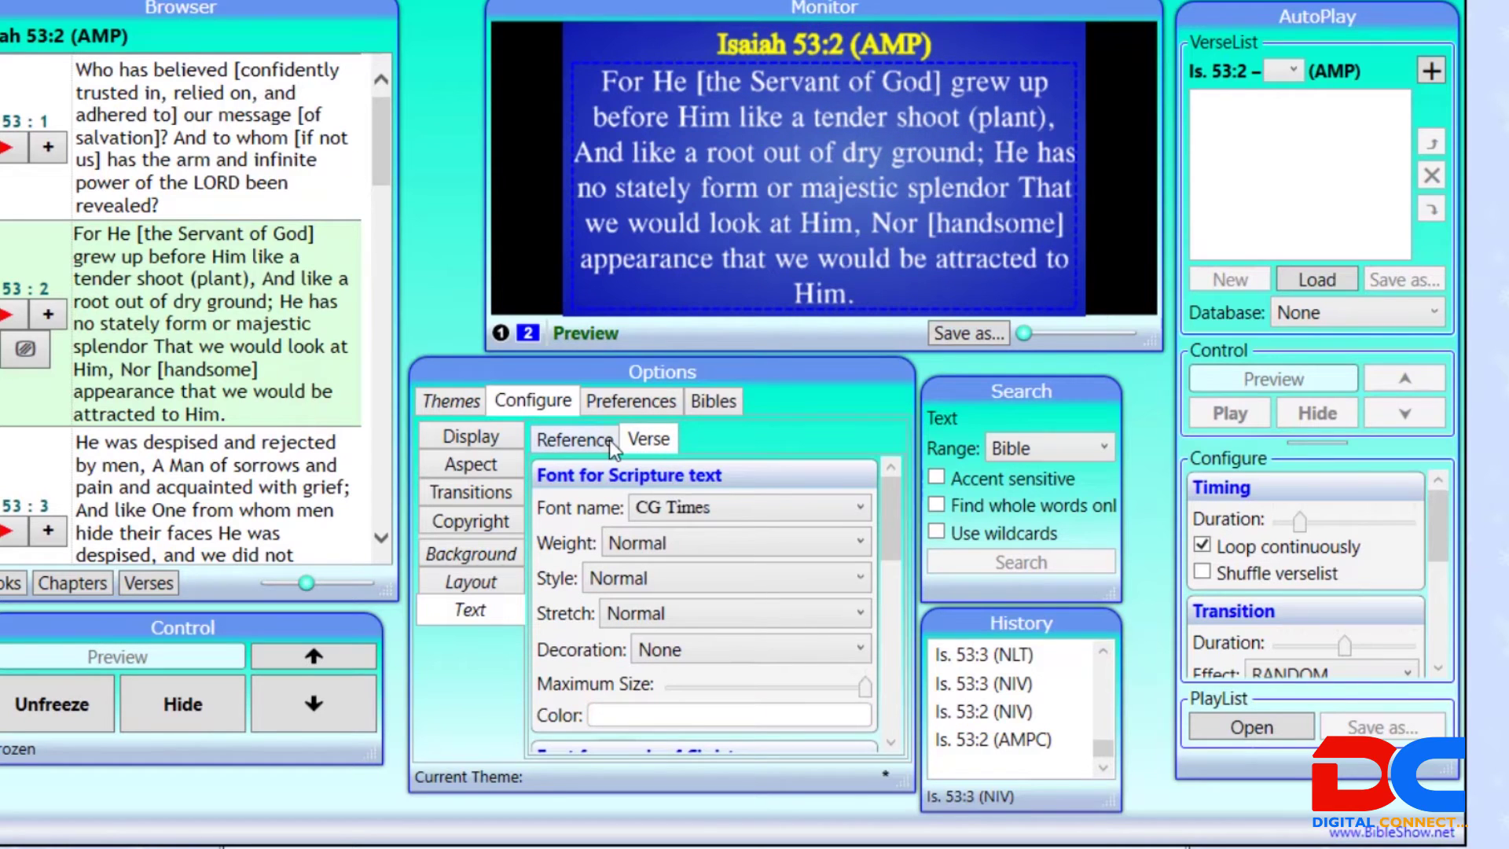
{"action": "left_click", "coordinate": [612, 442]}
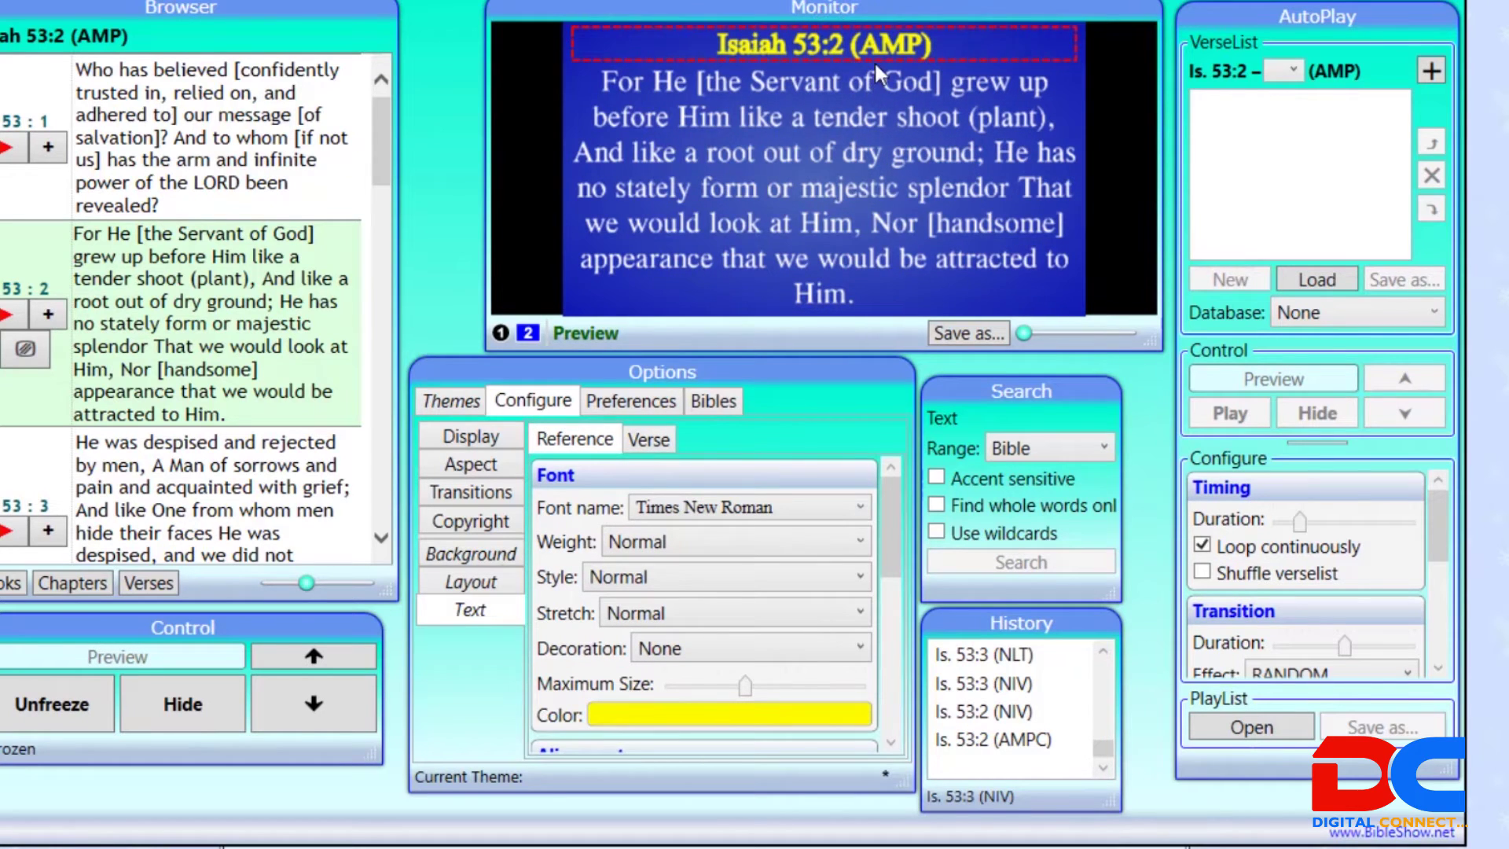
{"action": "left_click", "coordinate": [641, 446]}
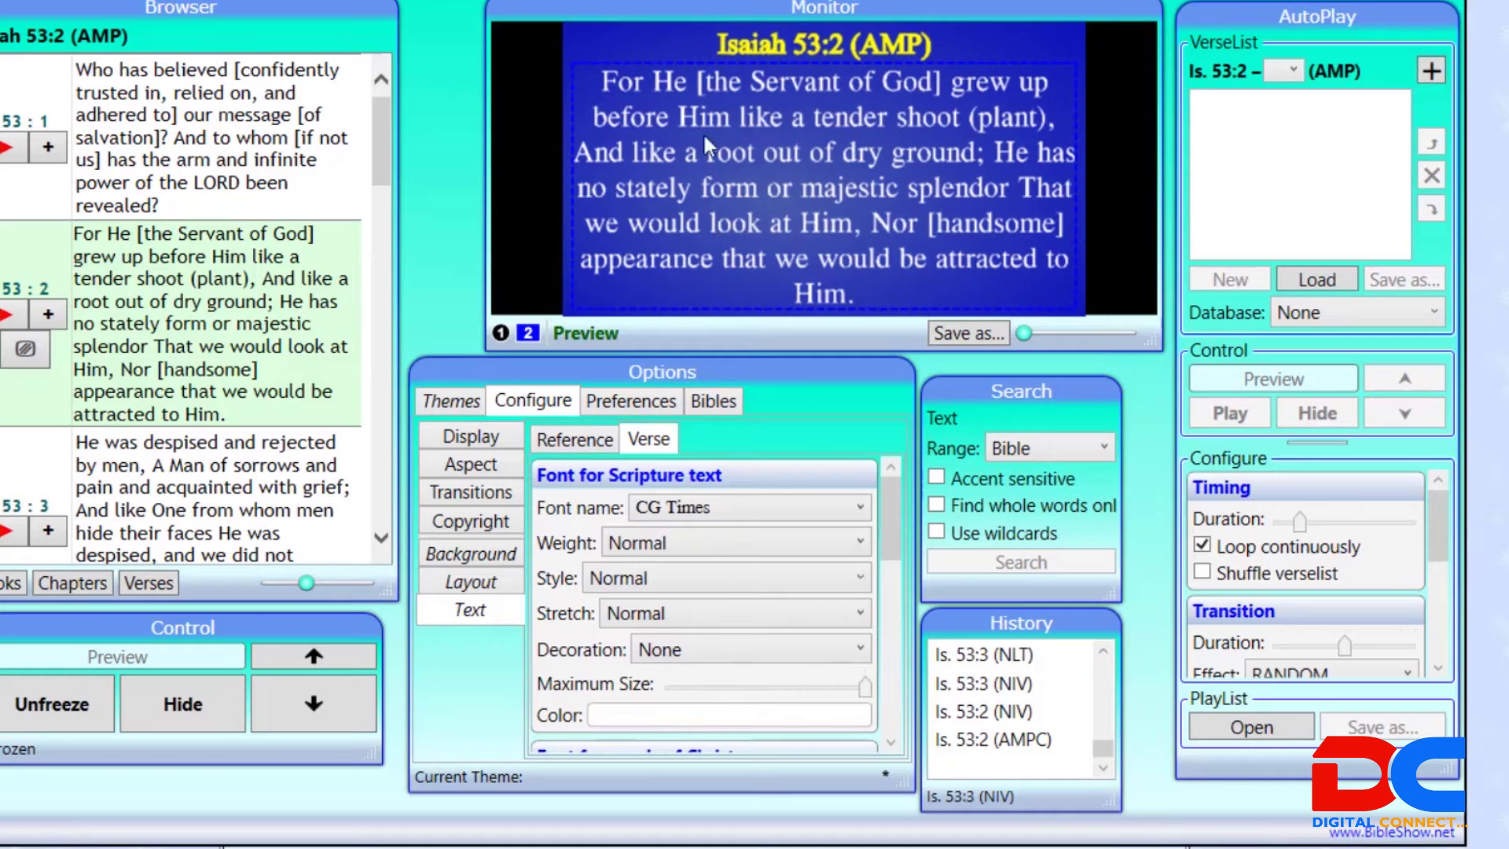
Try Left horizontal alignment for the reference text and restore Center.
{"action": "left_click", "coordinate": [588, 444]}
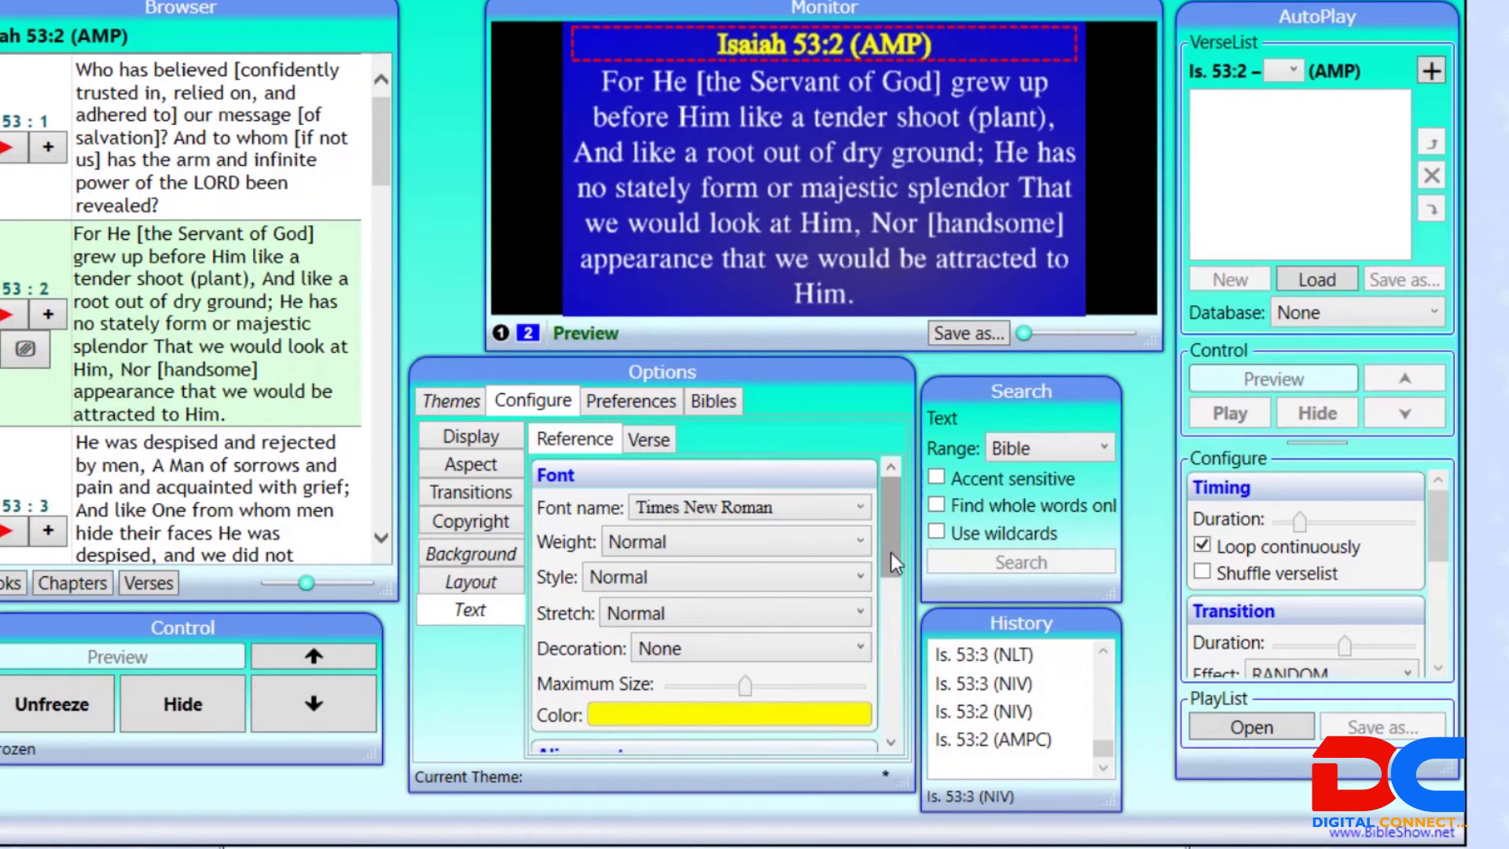
{"action": "scroll", "coordinate": [737, 637], "scroll_direction": "down", "scroll_amount": 3}
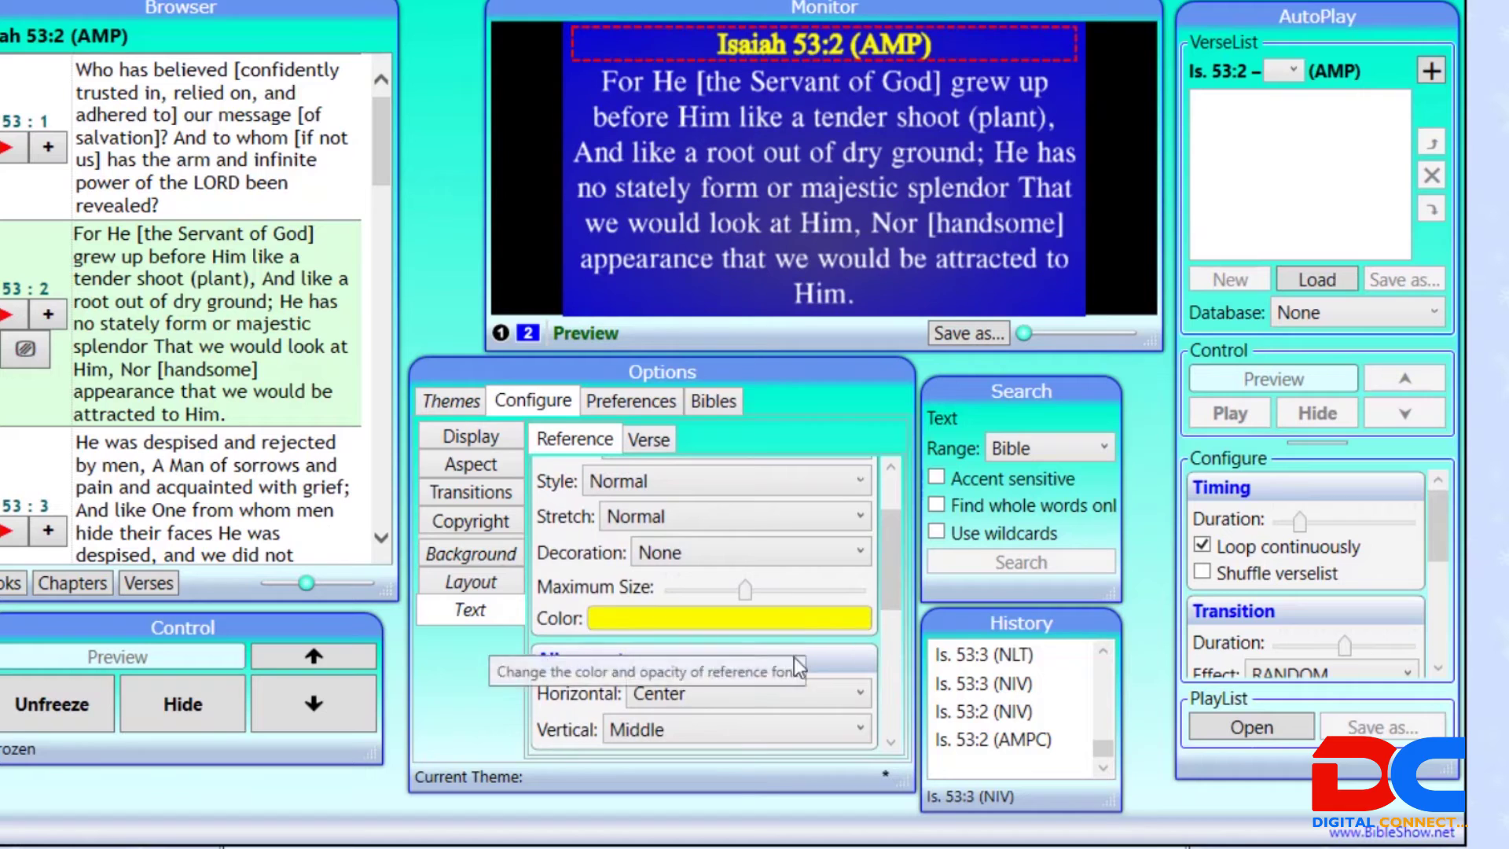
{"action": "left_click", "coordinate": [776, 697]}
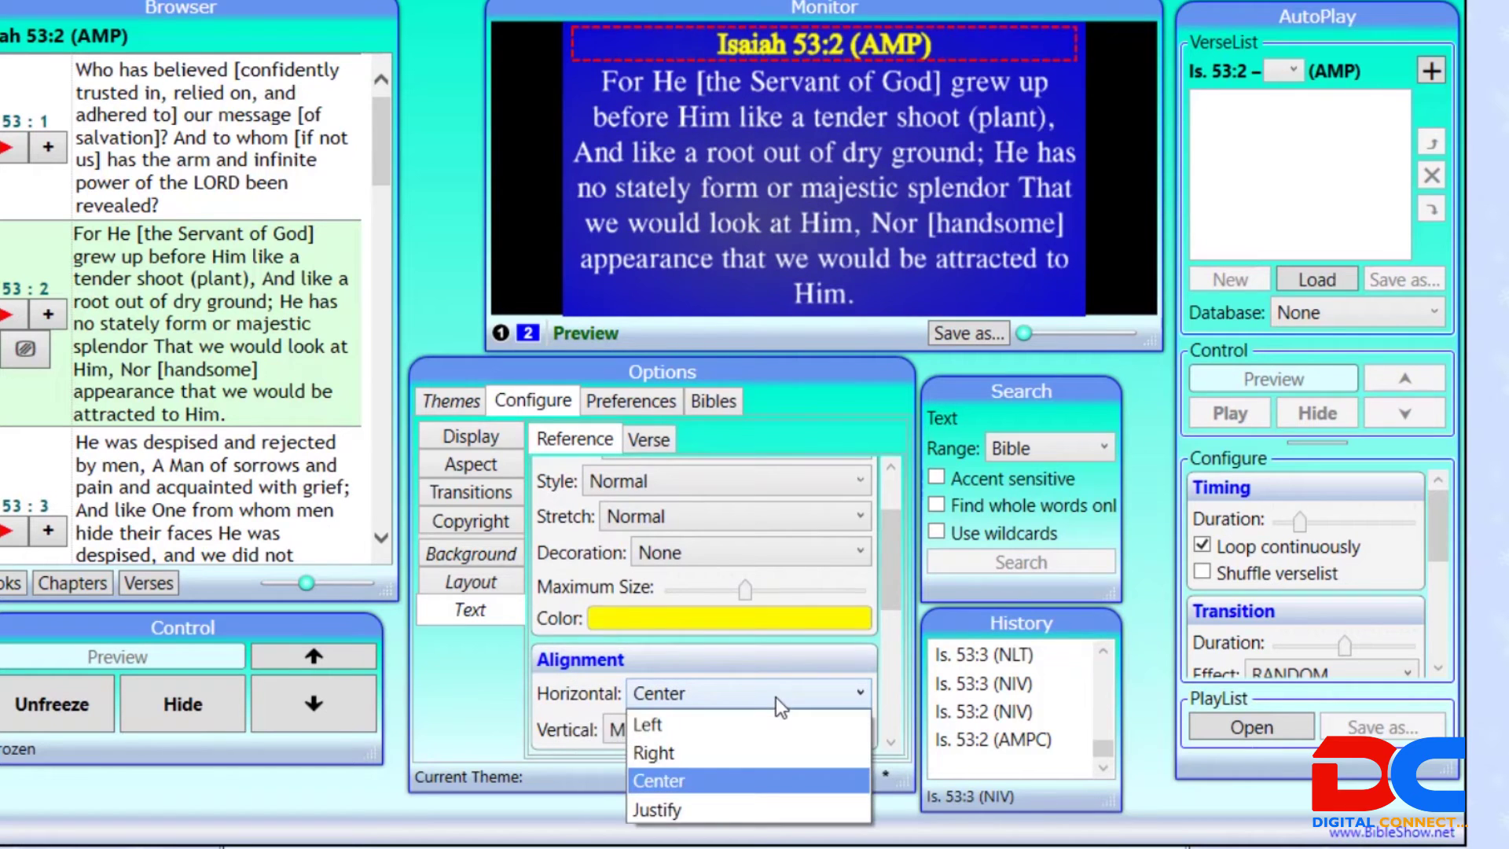
{"action": "left_click", "coordinate": [667, 728]}
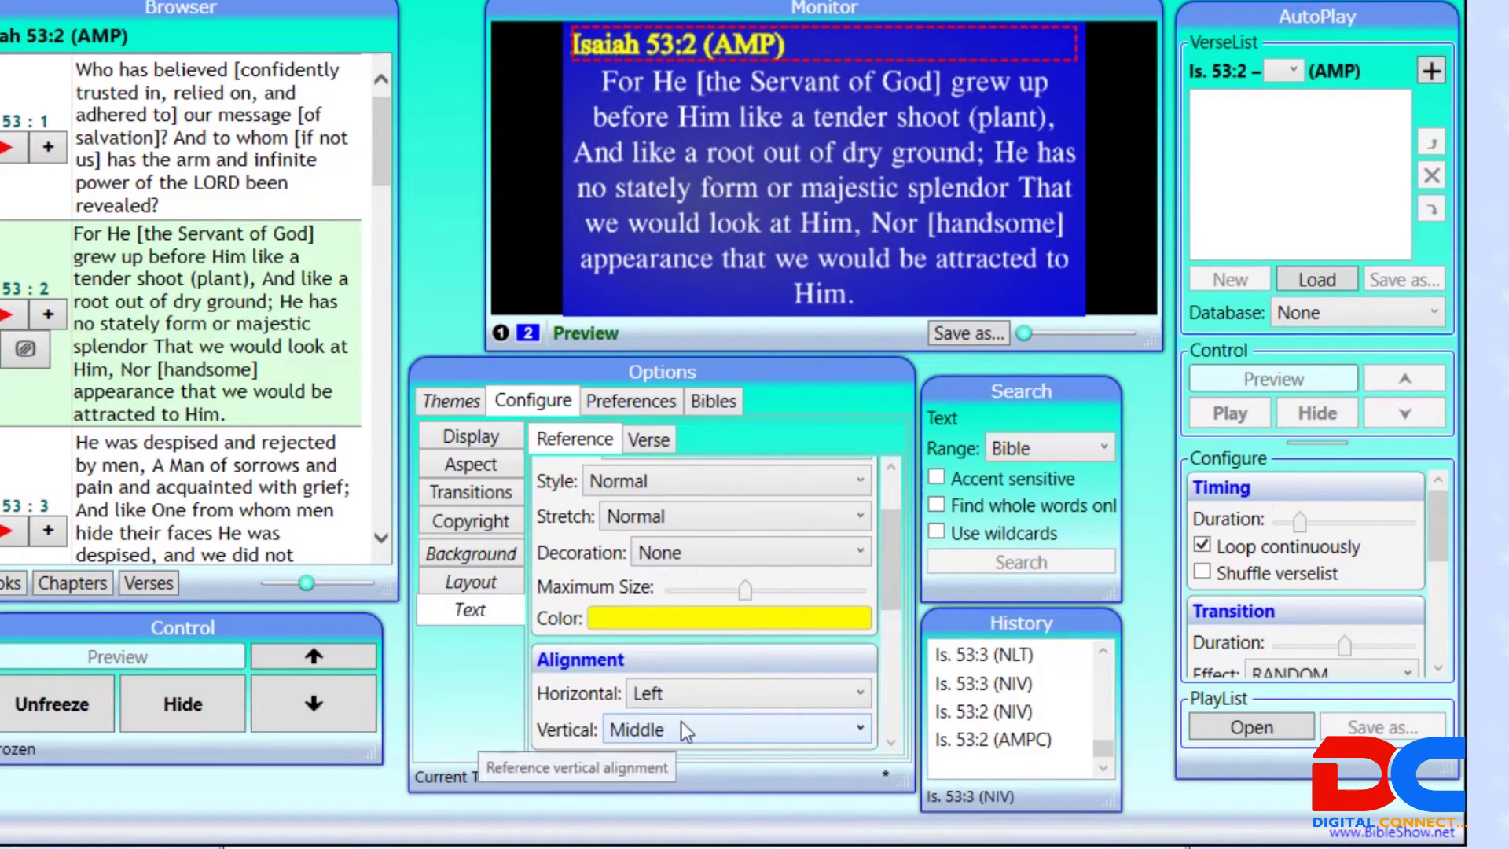
{"action": "left_click", "coordinate": [700, 697]}
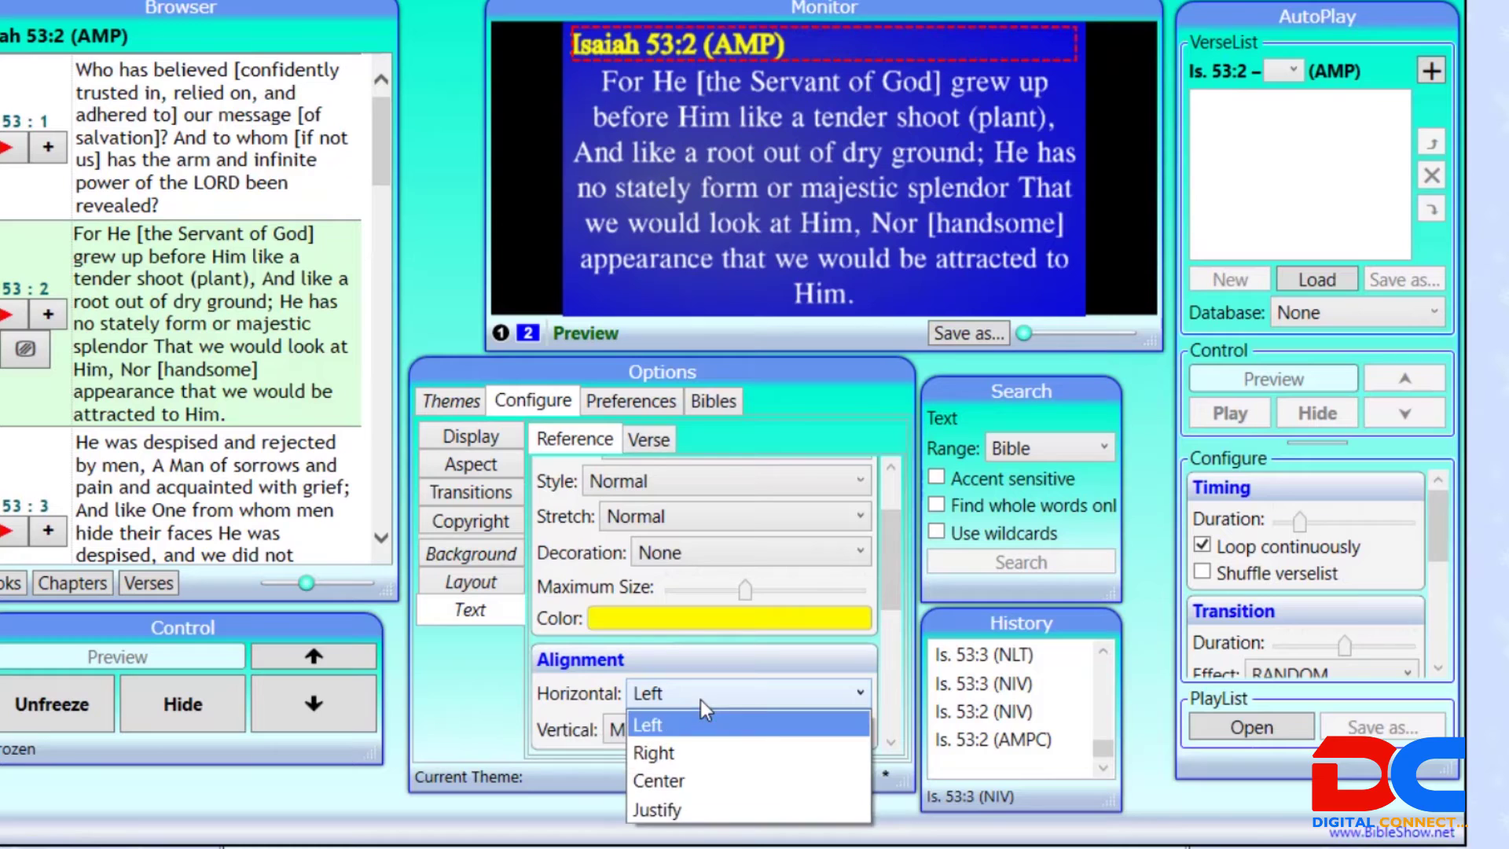
{"action": "left_click", "coordinate": [669, 778]}
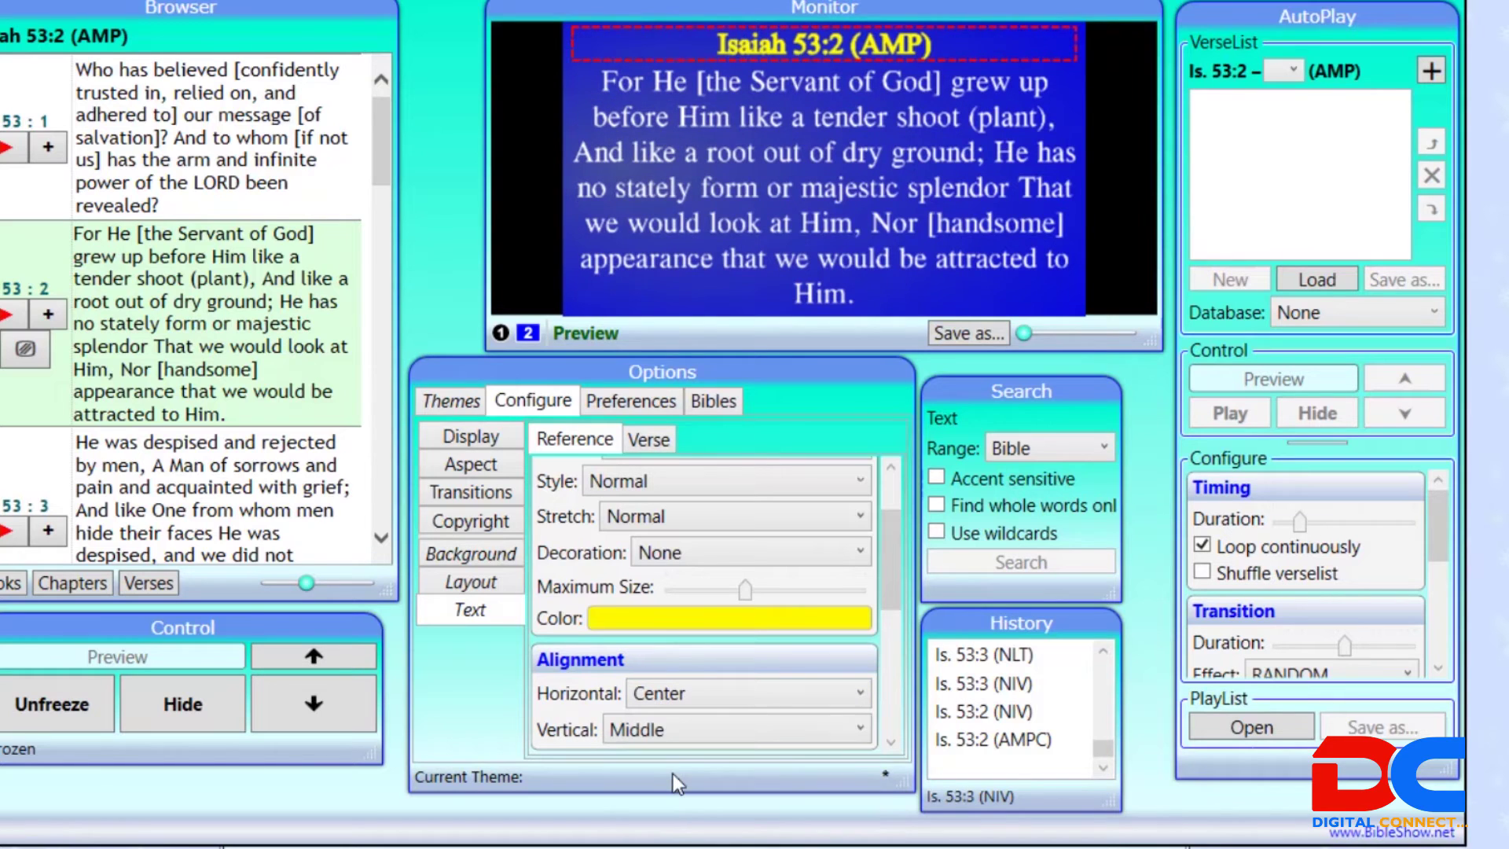
Try a deeper shadow on the reference text and return the shadow depth to its minimum.
{"action": "left_click", "coordinate": [890, 626]}
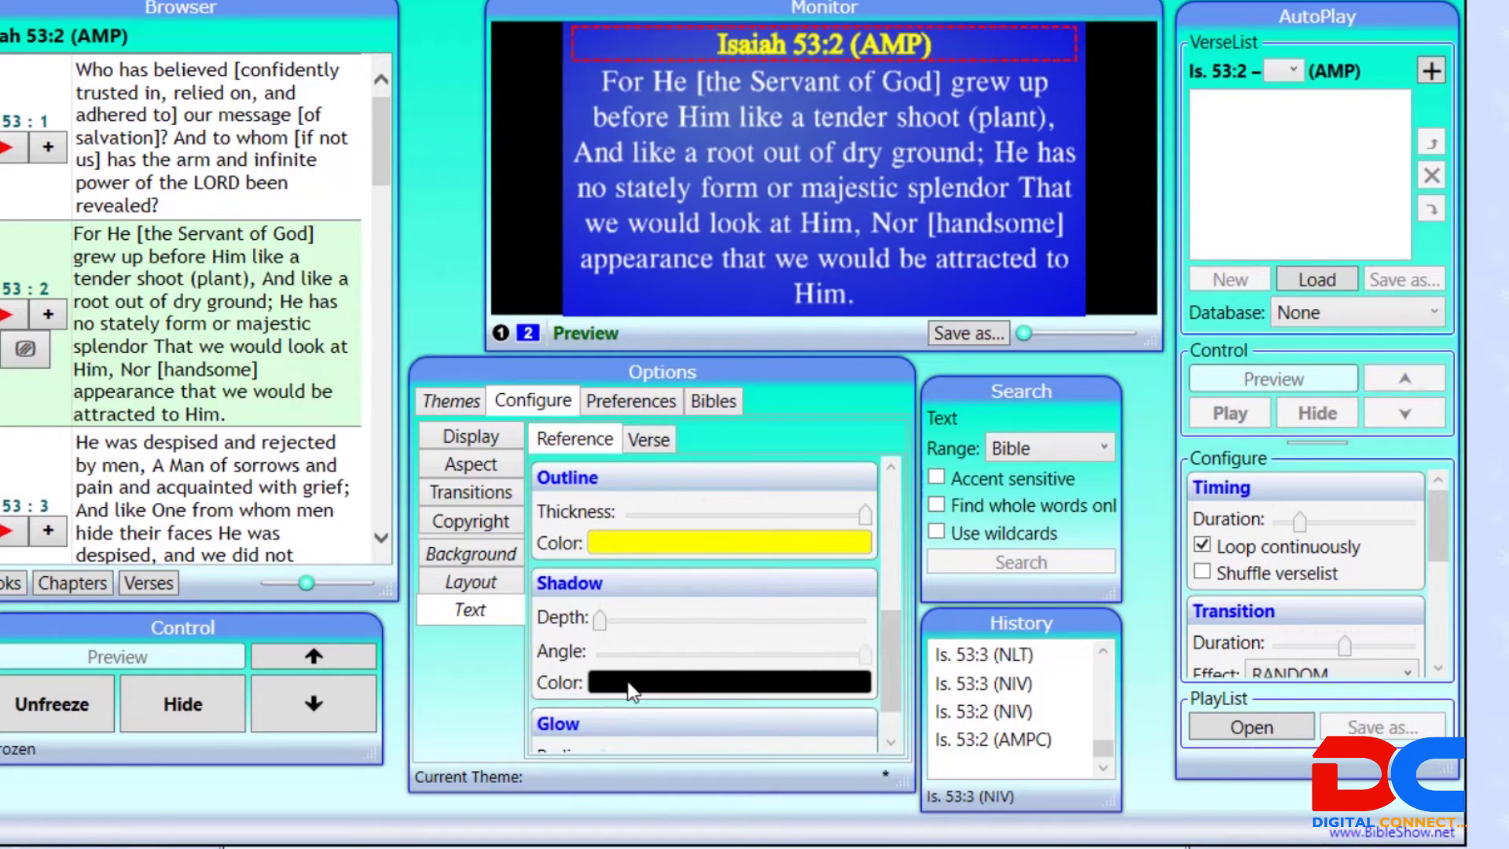
{"action": "left_click_drag", "start_coordinate": [610, 626], "coordinate": [700, 629]}
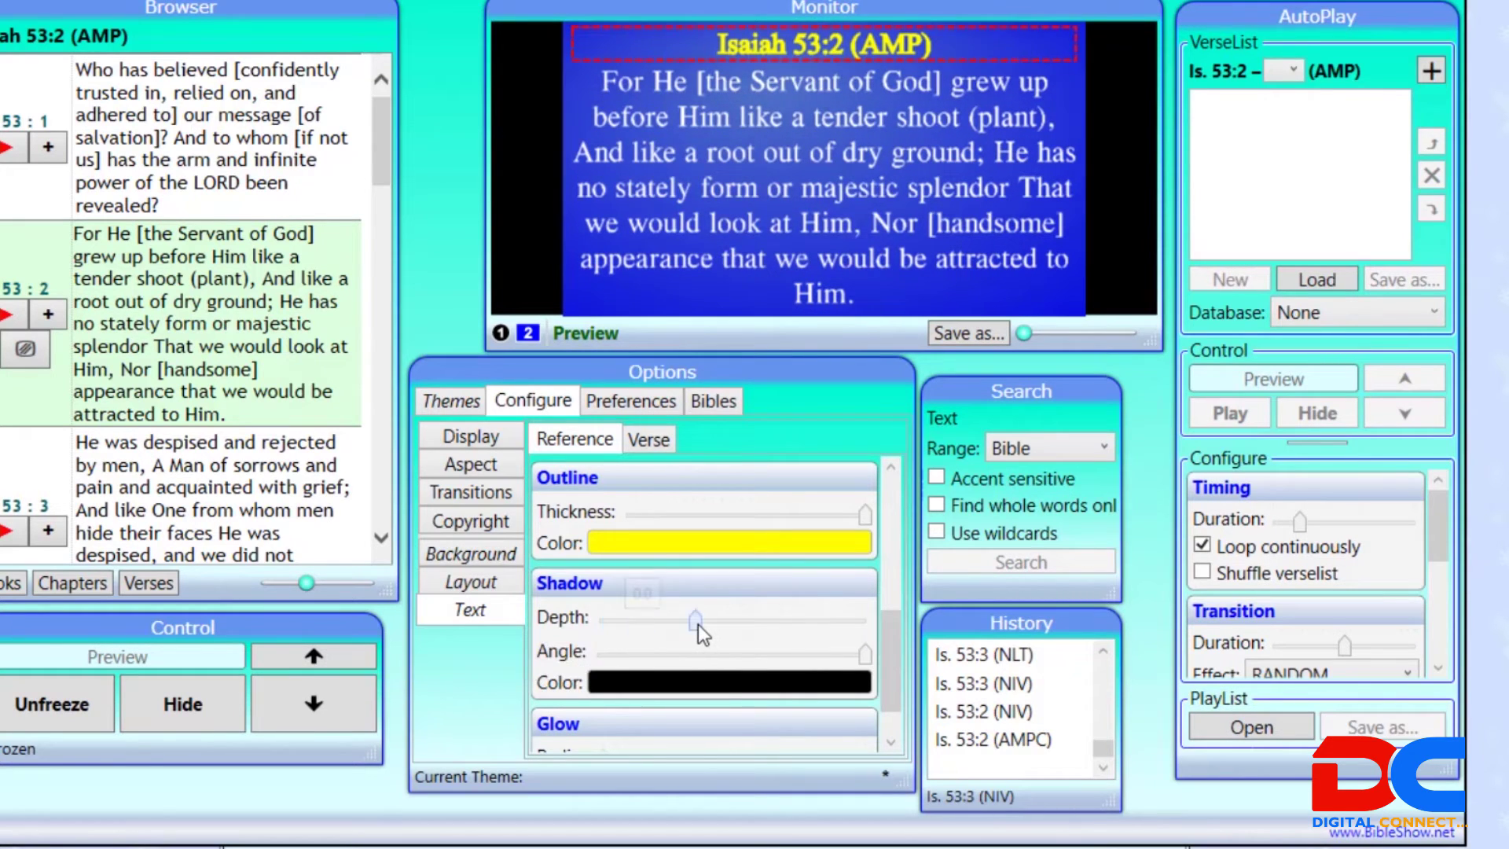
{"action": "left_click", "coordinate": [601, 618]}
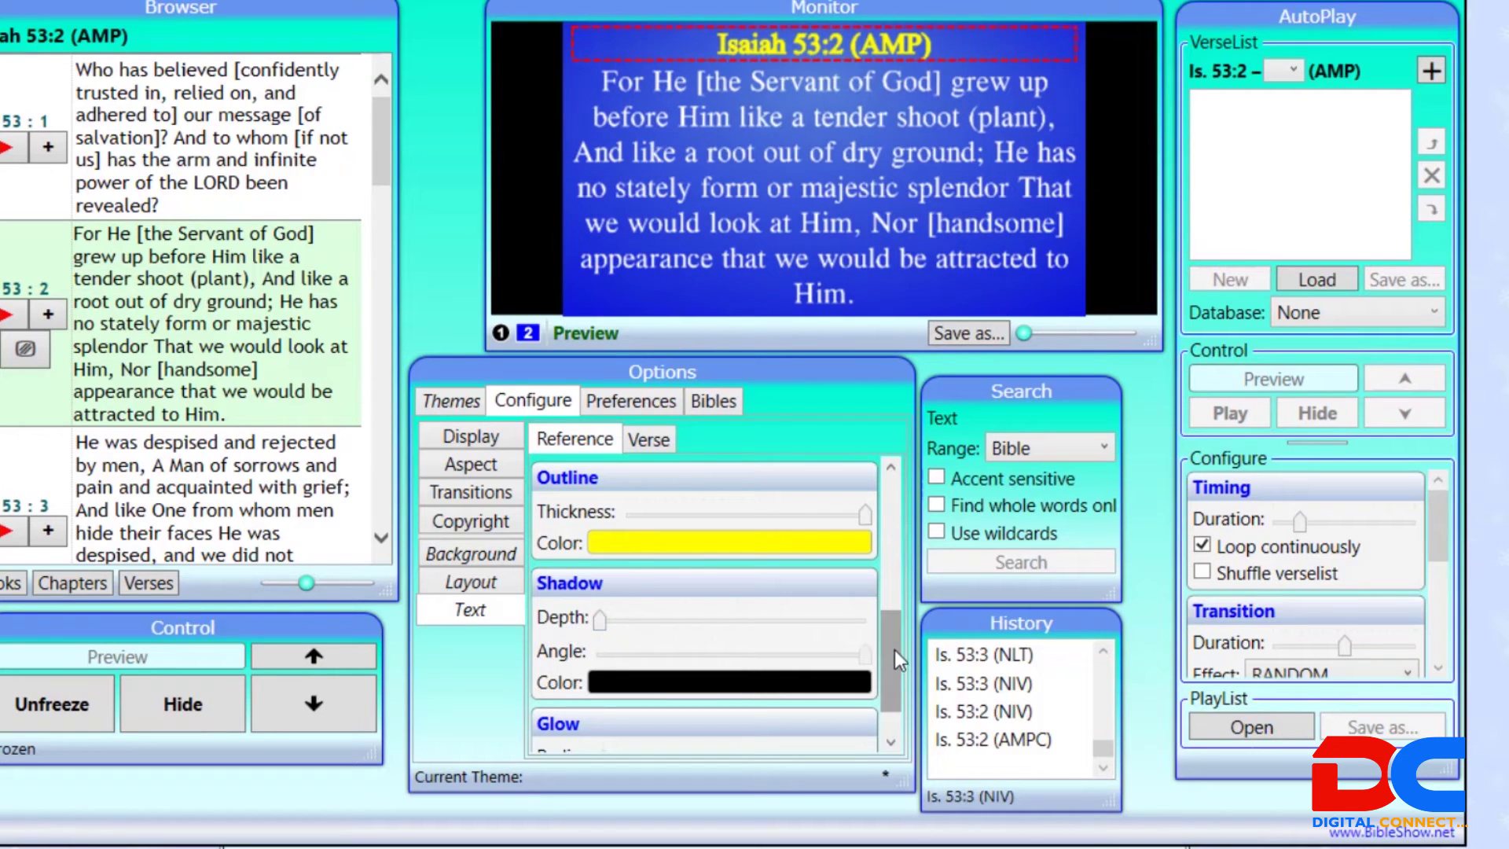
{"action": "left_click_drag", "start_coordinate": [894, 651], "coordinate": [884, 507]}
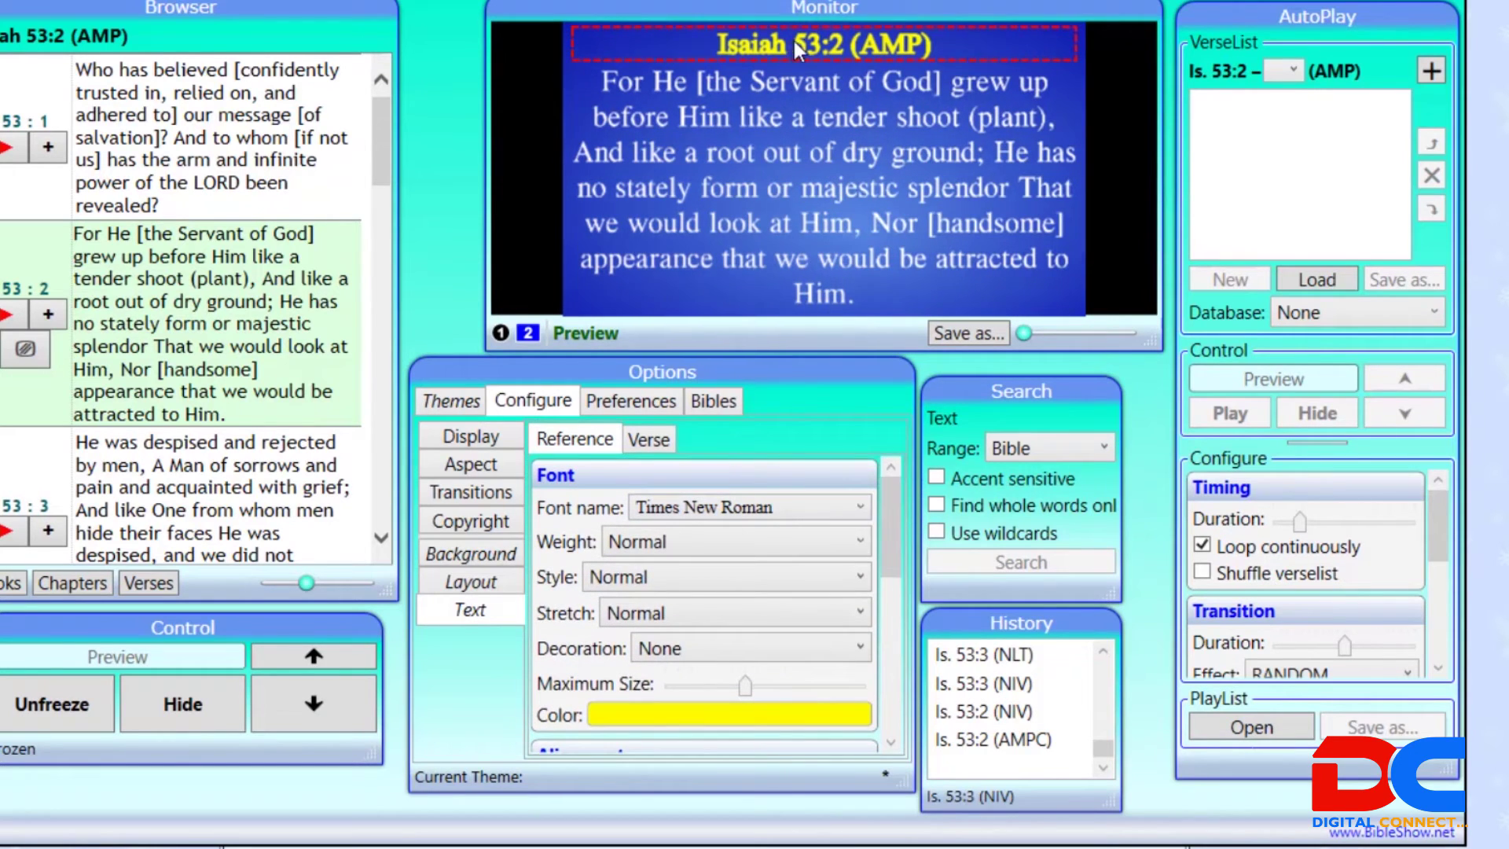
Review the verse text settings from the Scripture font choices down to the shadow and glow options.
{"action": "left_click", "coordinate": [650, 439]}
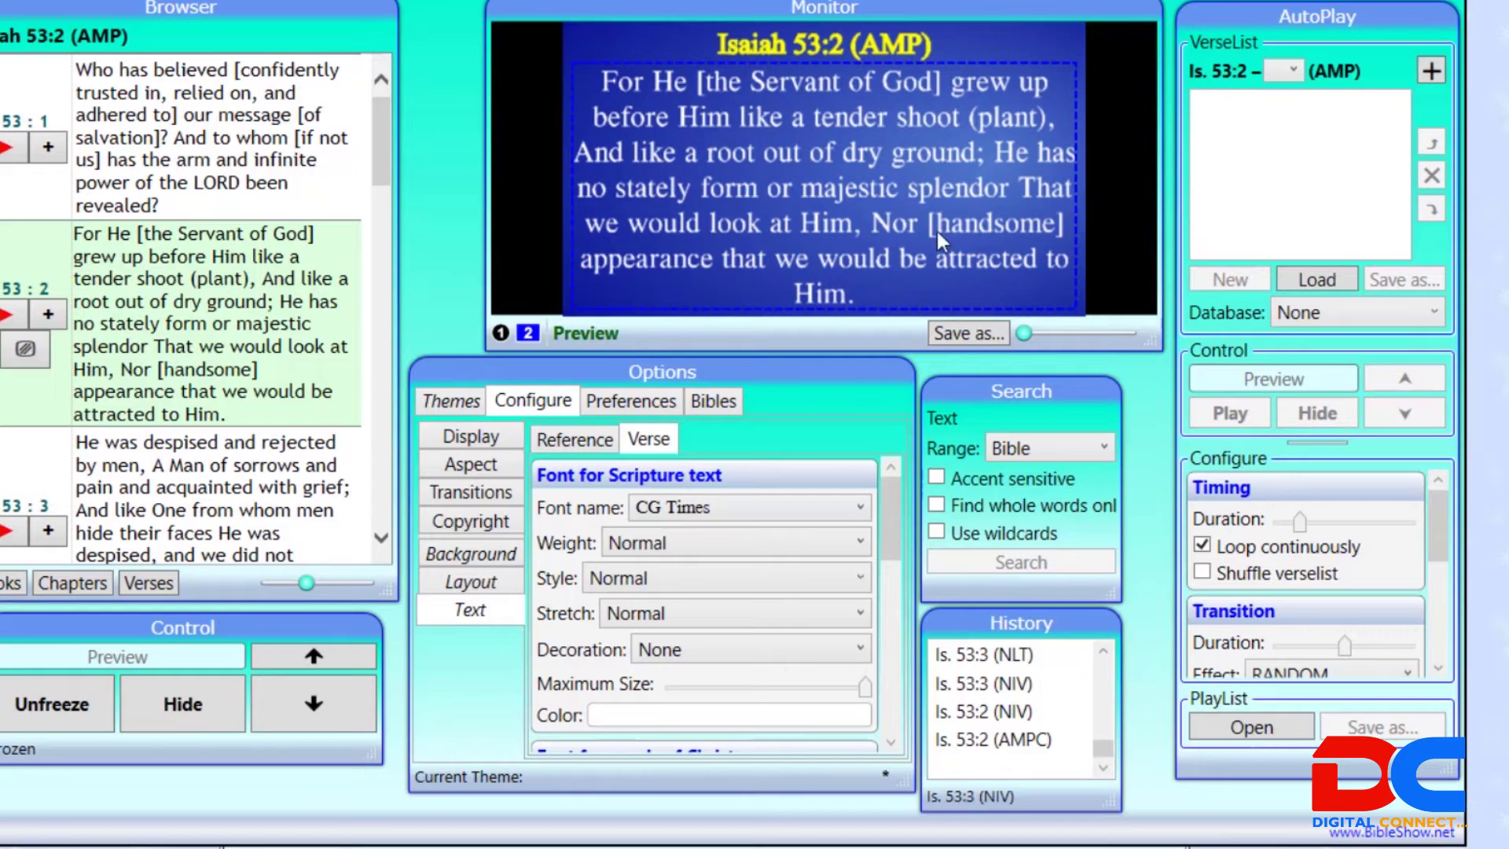
{"action": "left_click", "coordinate": [762, 508]}
{"action": "left_click", "coordinate": [572, 518]}
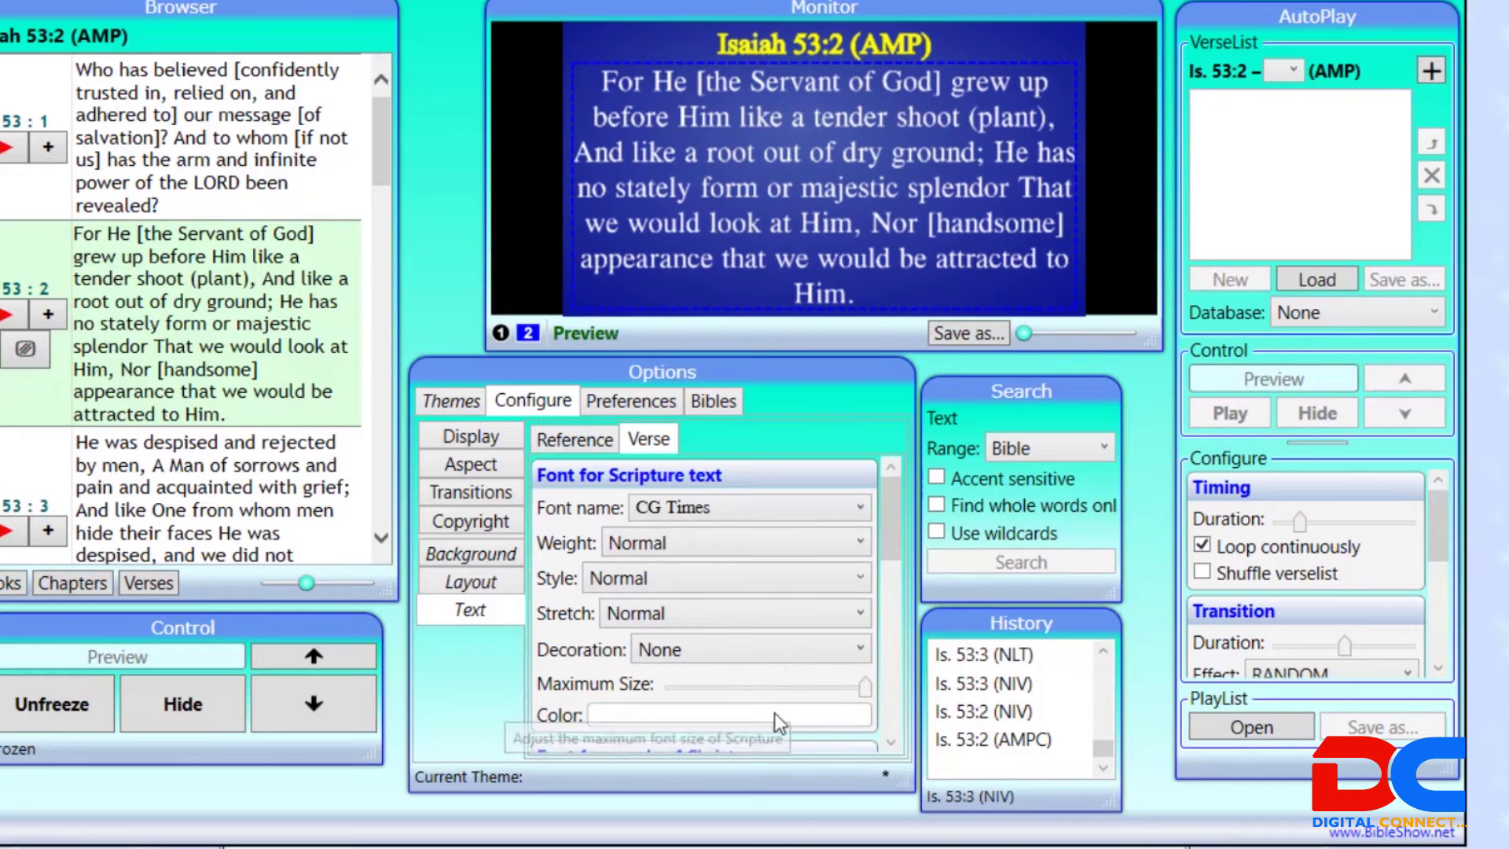
{"action": "left_click_drag", "start_coordinate": [898, 534], "coordinate": [890, 668]}
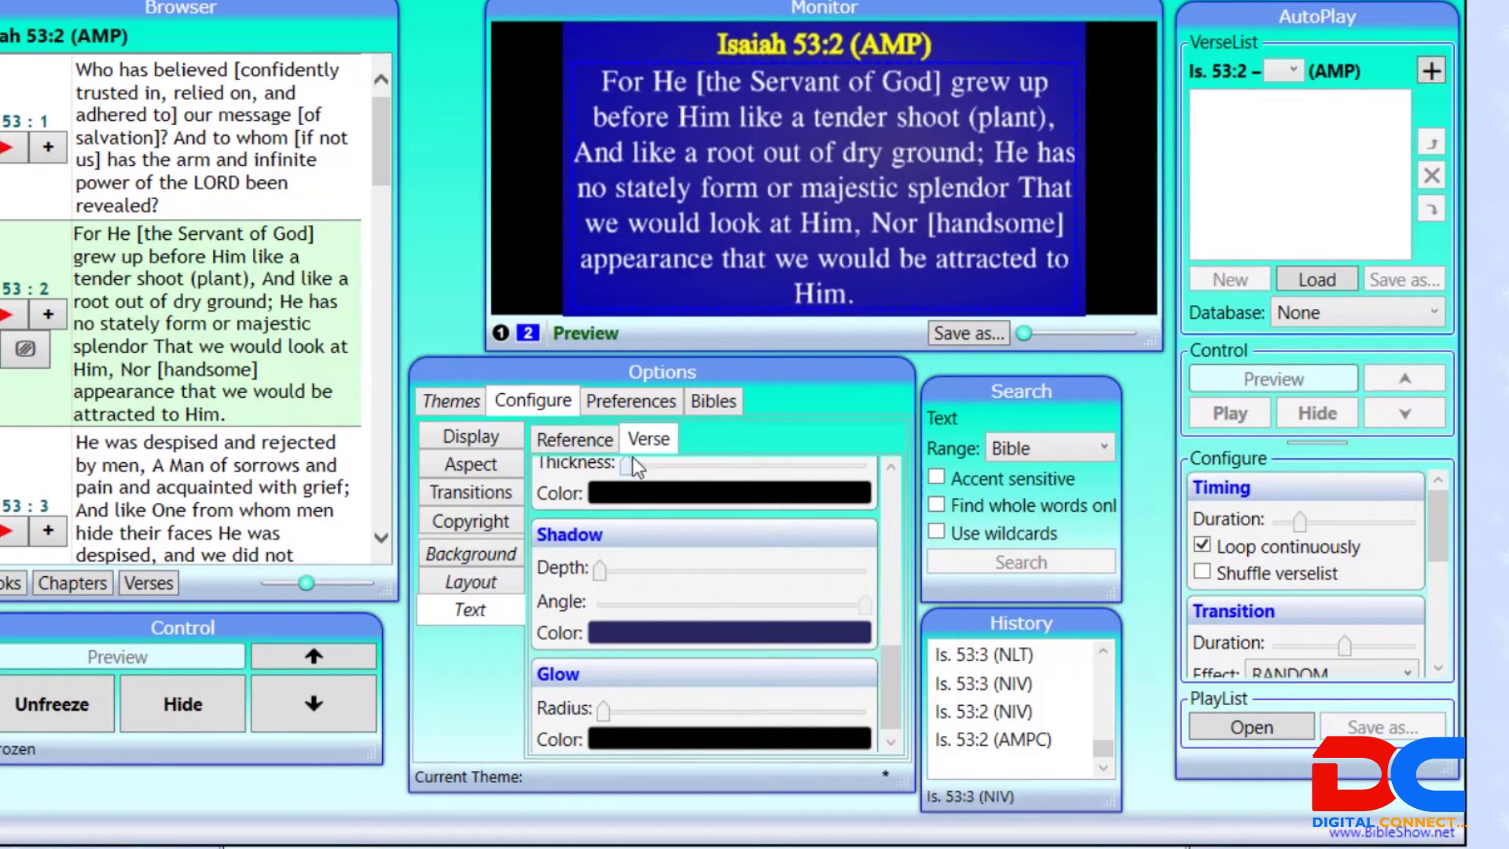
{"action": "left_click", "coordinate": [605, 439]}
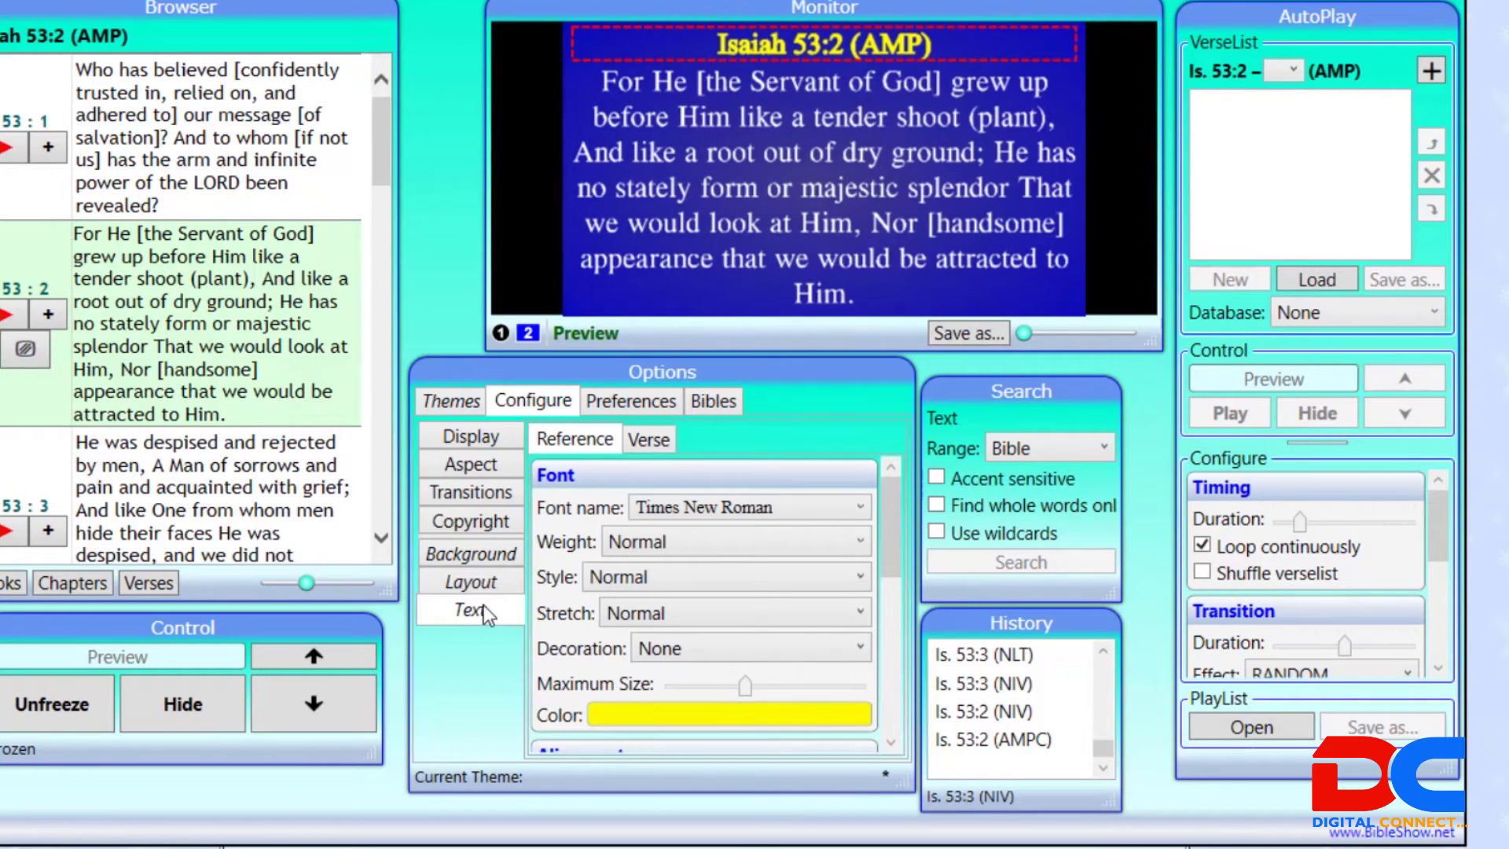
Save the current configuration as a theme named icgc 12 in the Themes folder.
{"action": "left_click", "coordinate": [456, 399]}
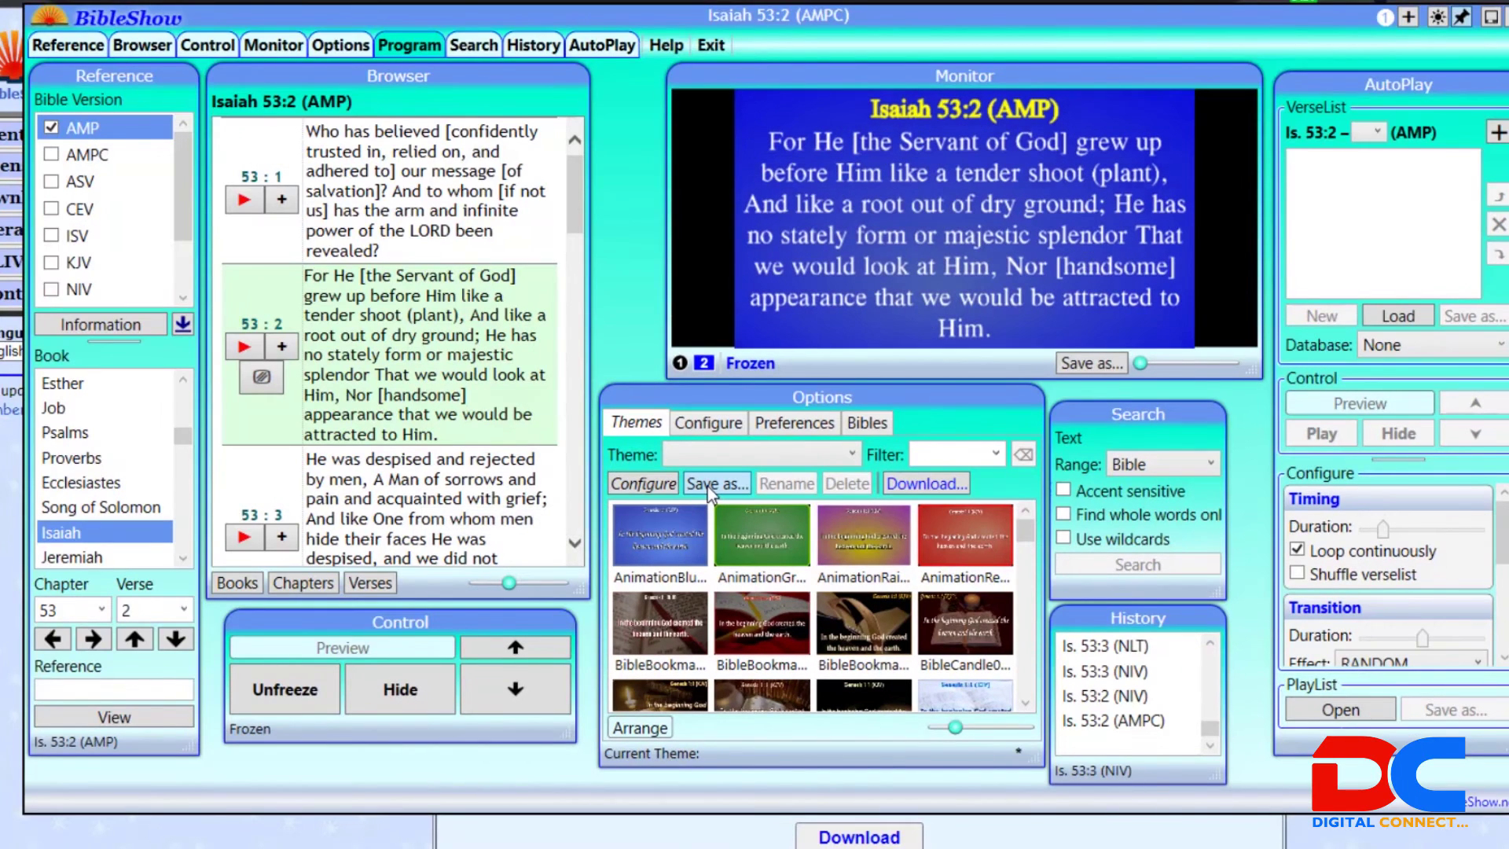
{"action": "left_click", "coordinate": [709, 486]}
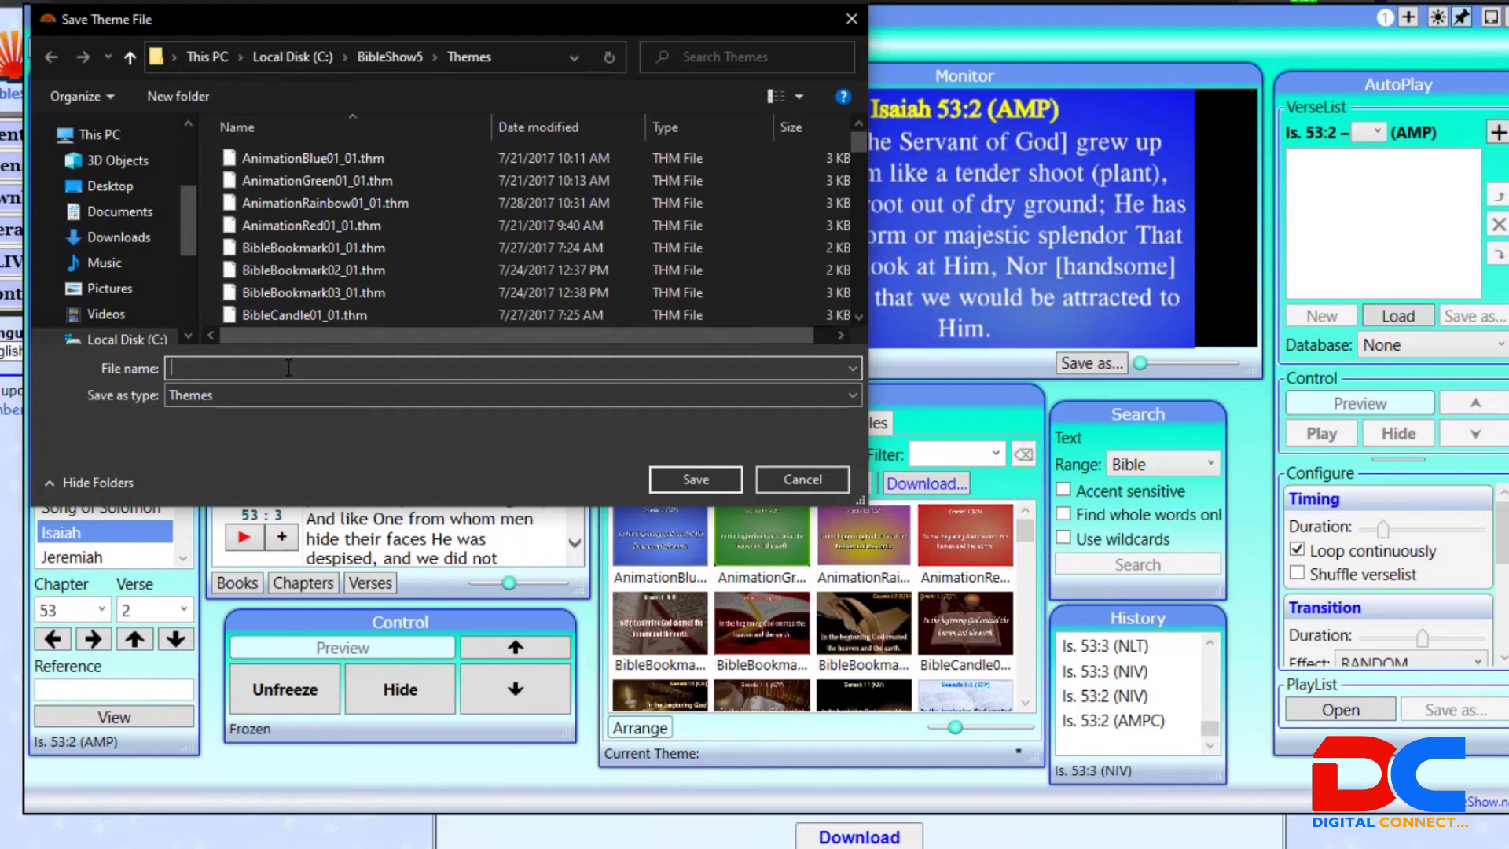
{"action": "type", "text": "ic"}
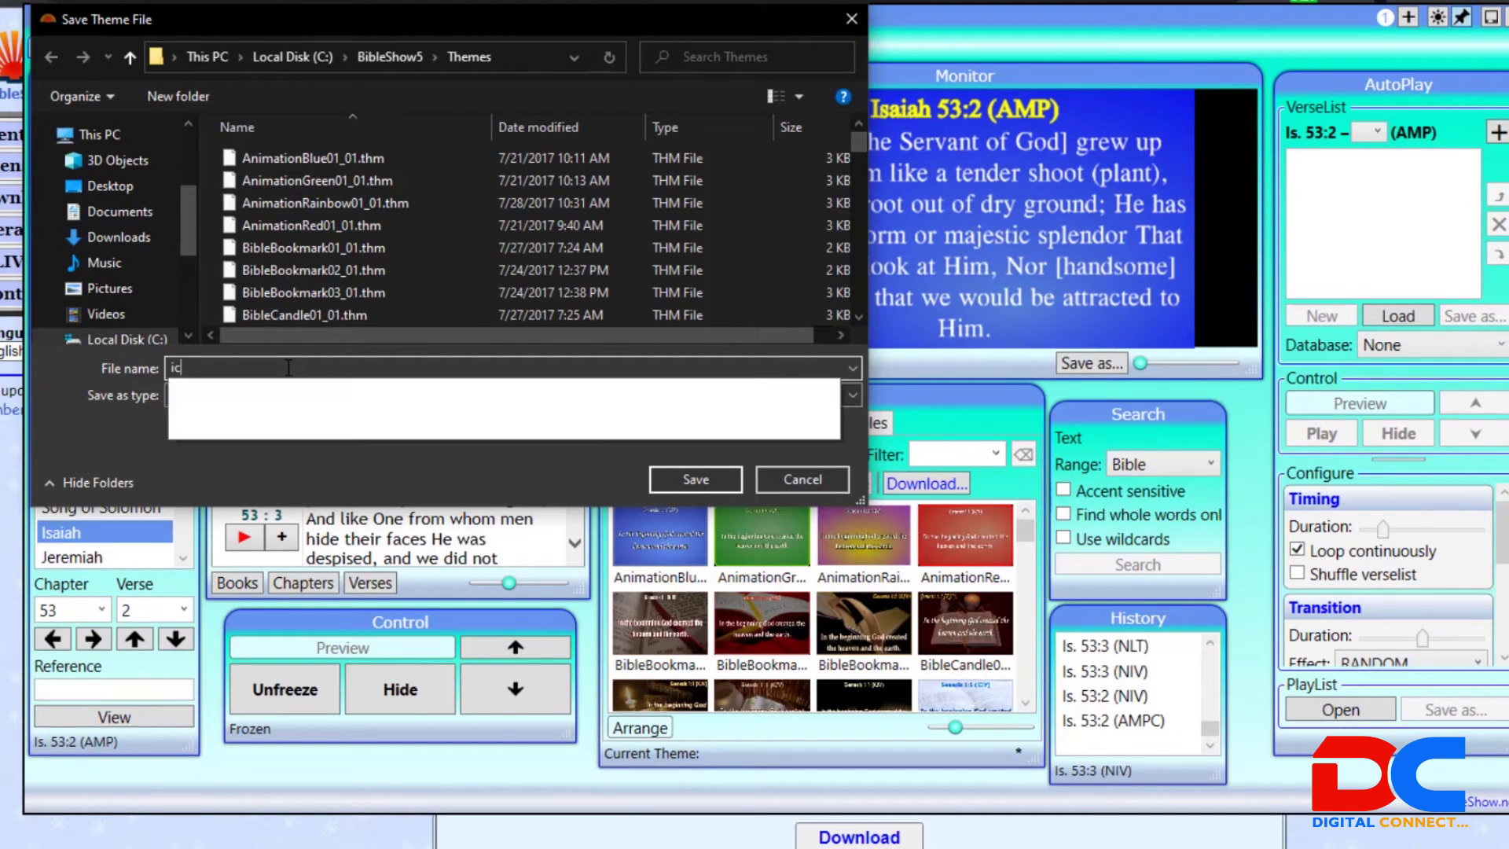
{"action": "type", "text": "gc 12"}
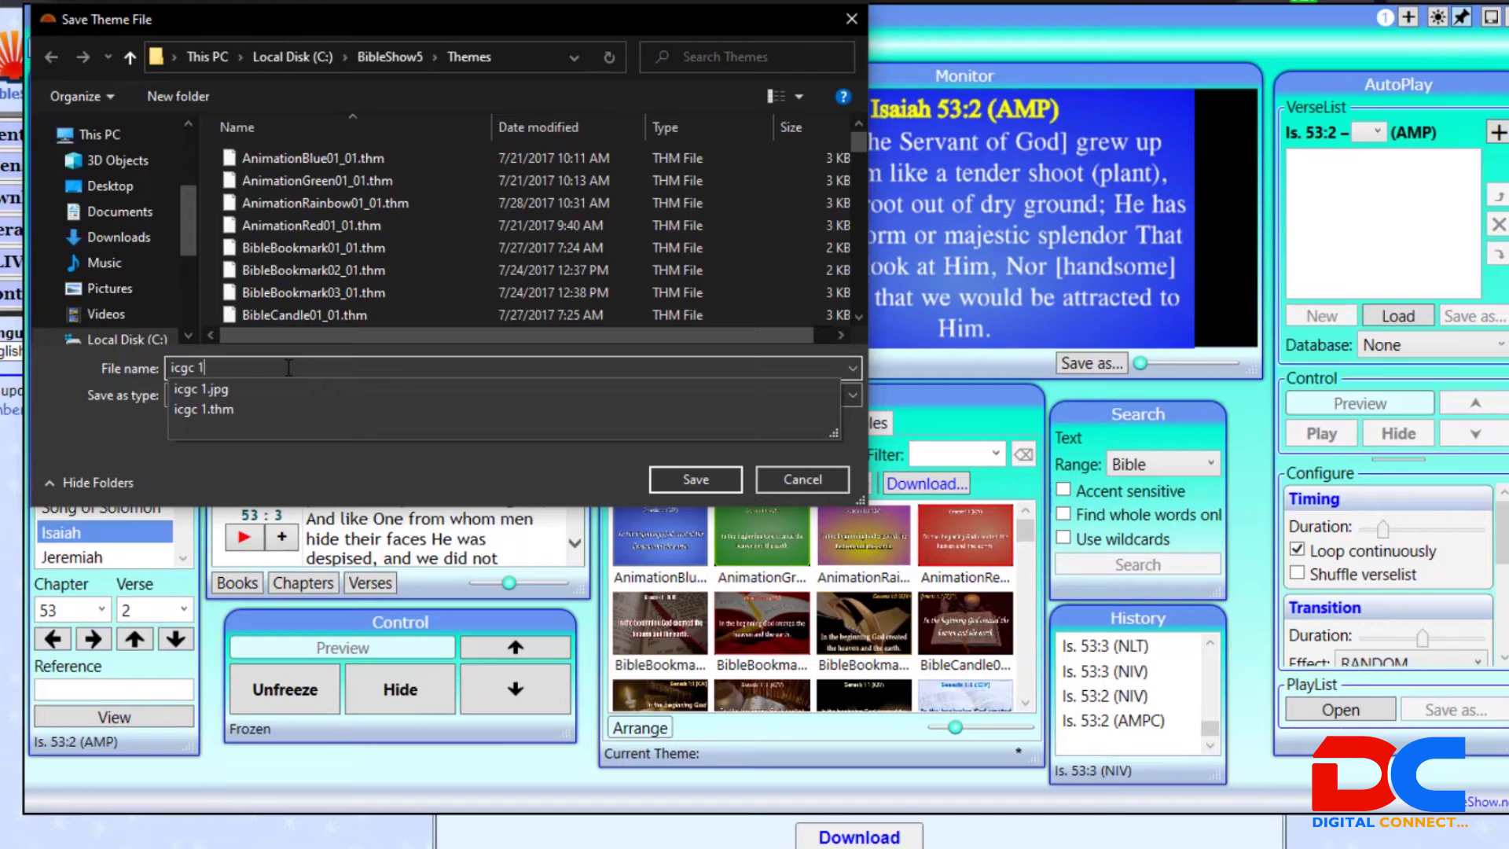
{"action": "left_click", "coordinate": [695, 484]}
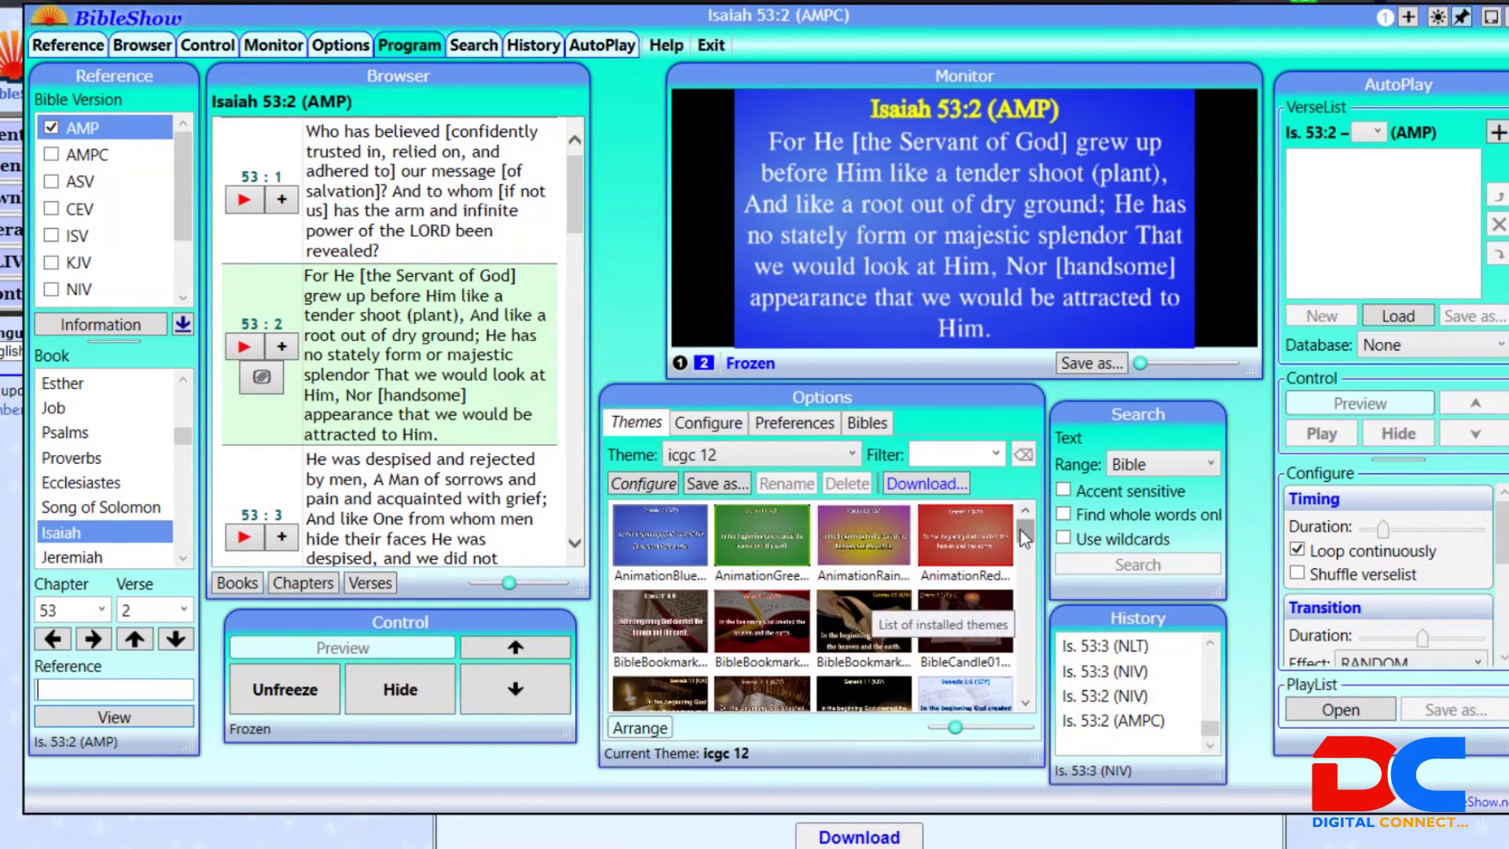
Browse the installed themes, look over the configuration, general preferences and Bibles settings, and return to the theme list.
{"action": "scroll", "coordinate": [1022, 523], "scroll_direction": "down", "scroll_amount": 3}
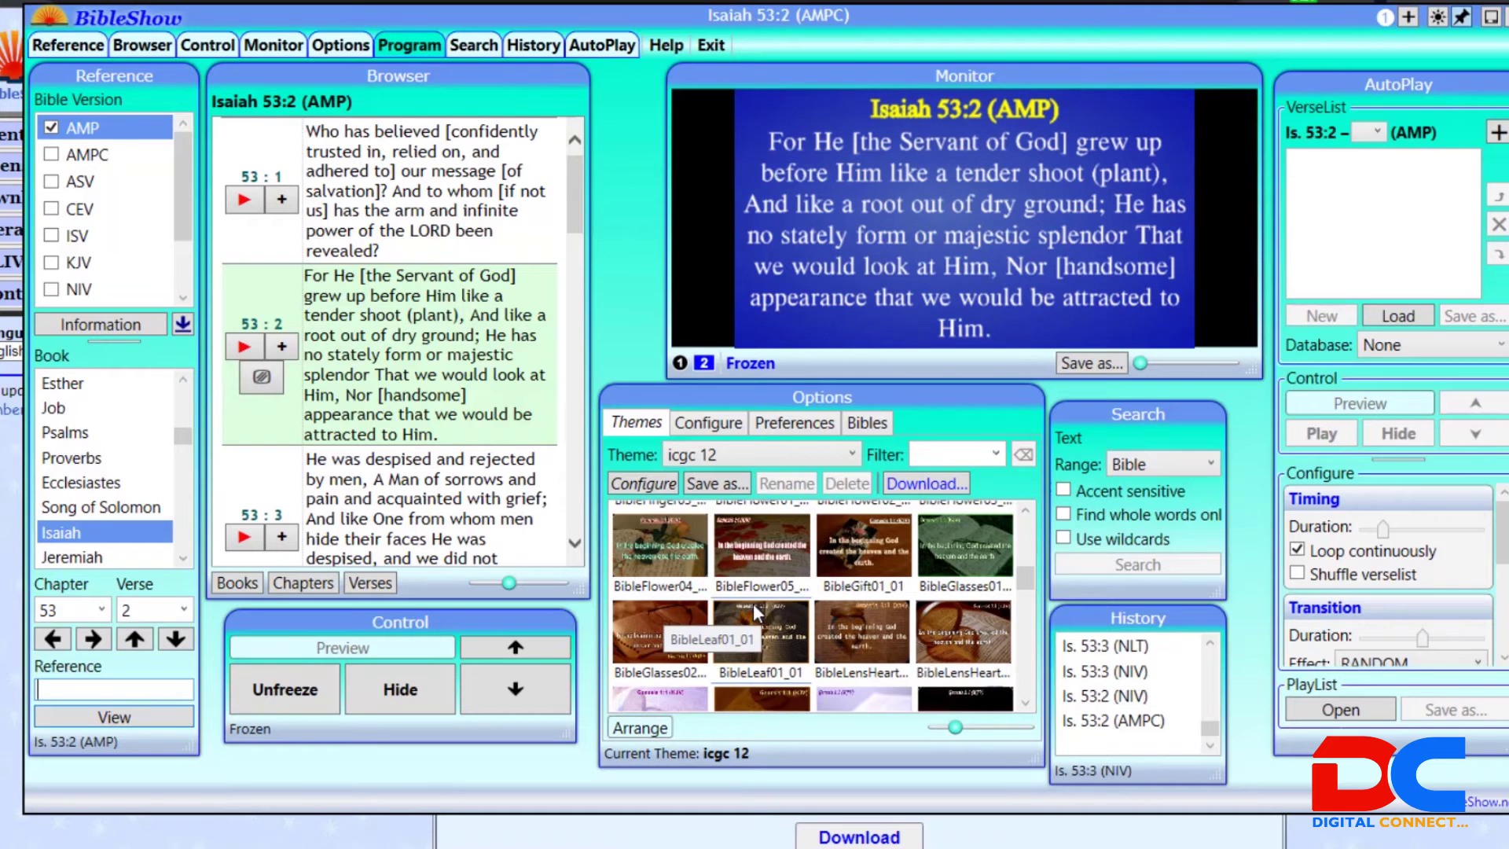
{"action": "left_click", "coordinate": [720, 429]}
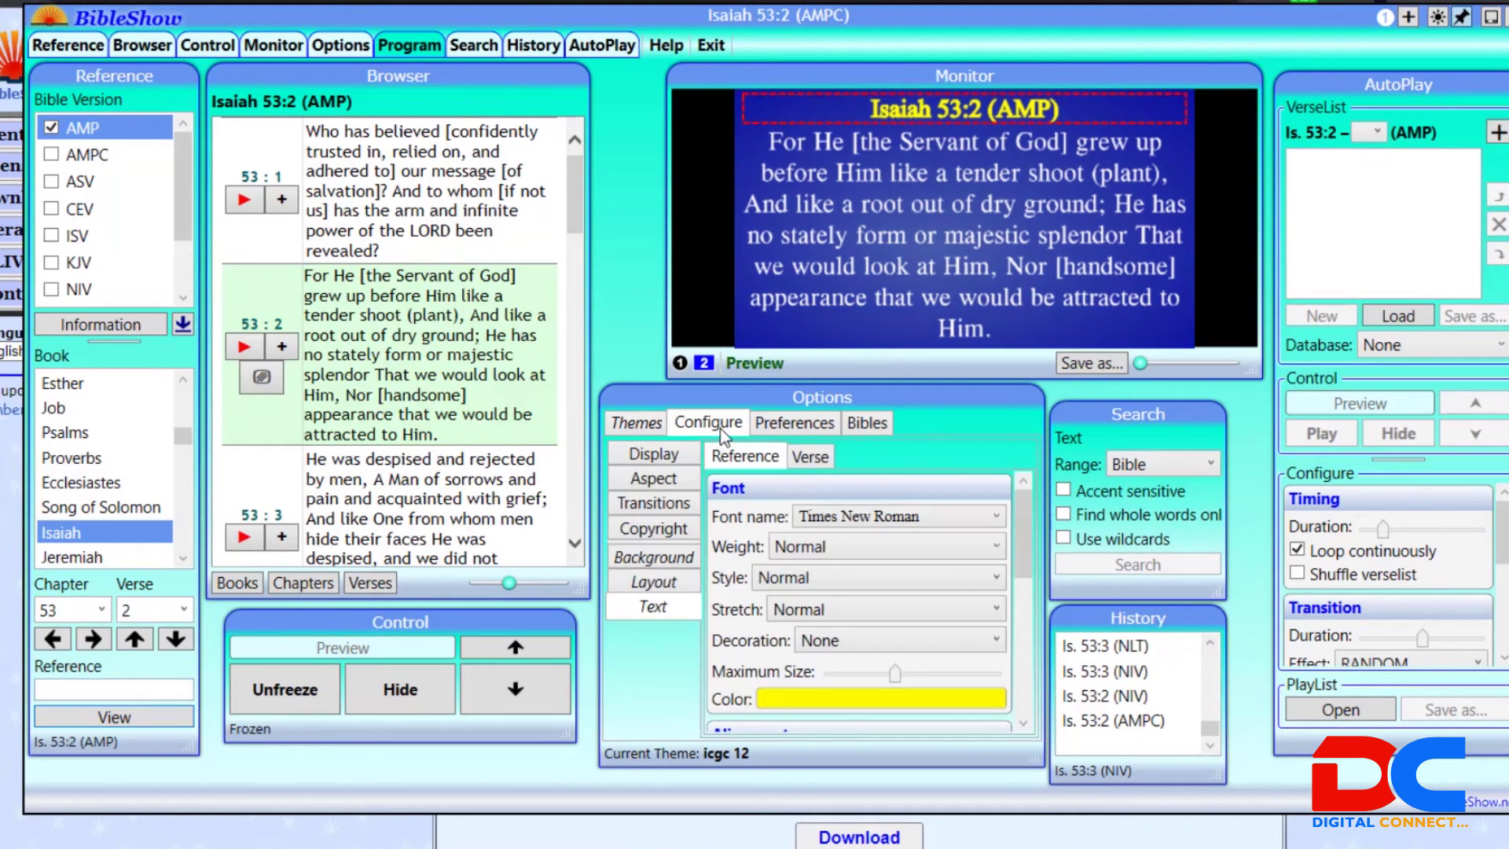
{"action": "left_click", "coordinate": [835, 425]}
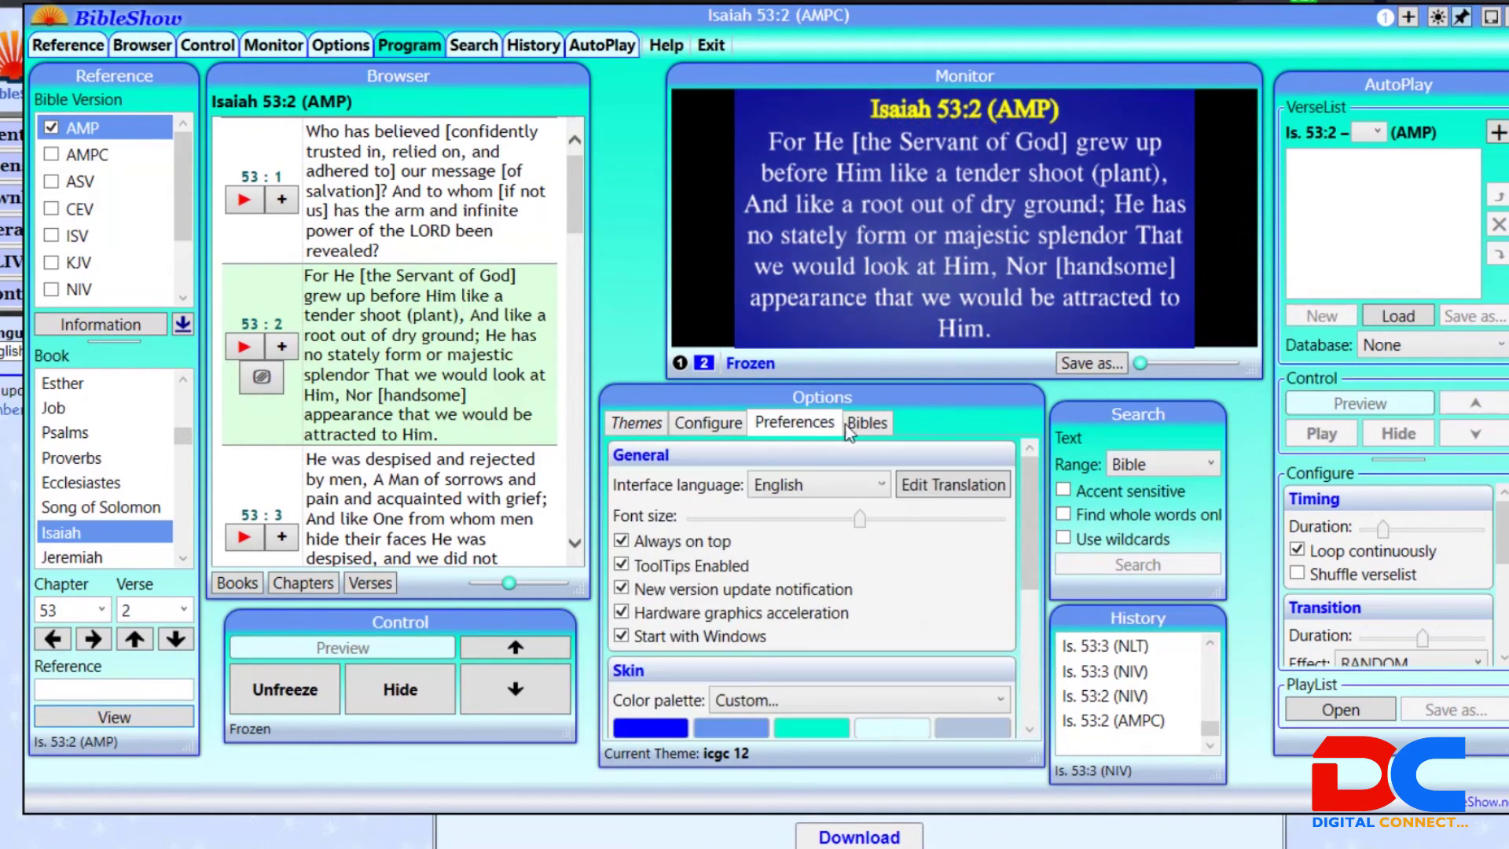
{"action": "left_click", "coordinate": [862, 428]}
{"action": "left_click", "coordinate": [805, 435]}
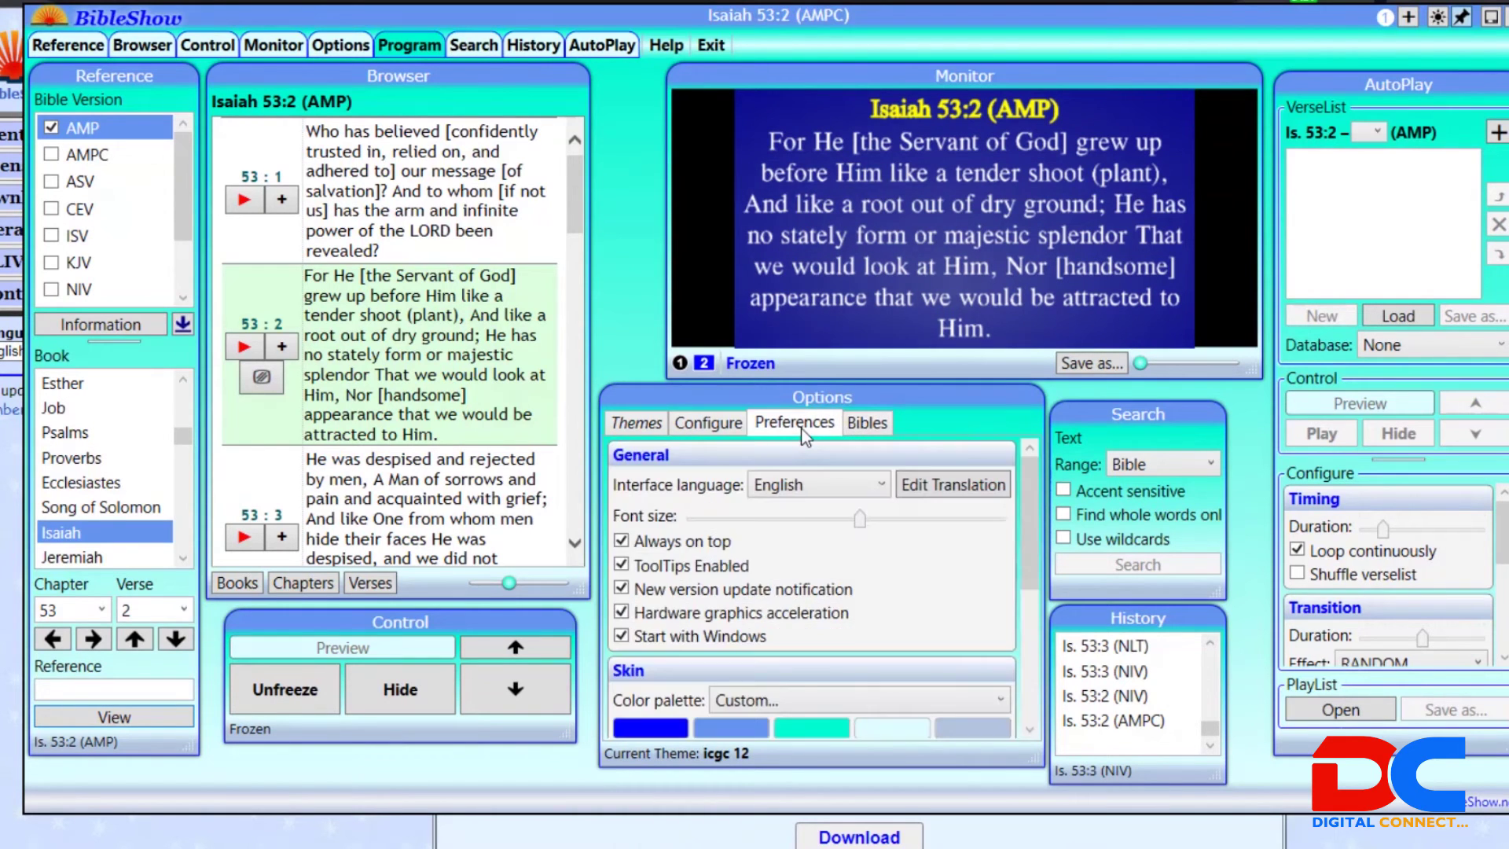
{"action": "left_click", "coordinate": [713, 428]}
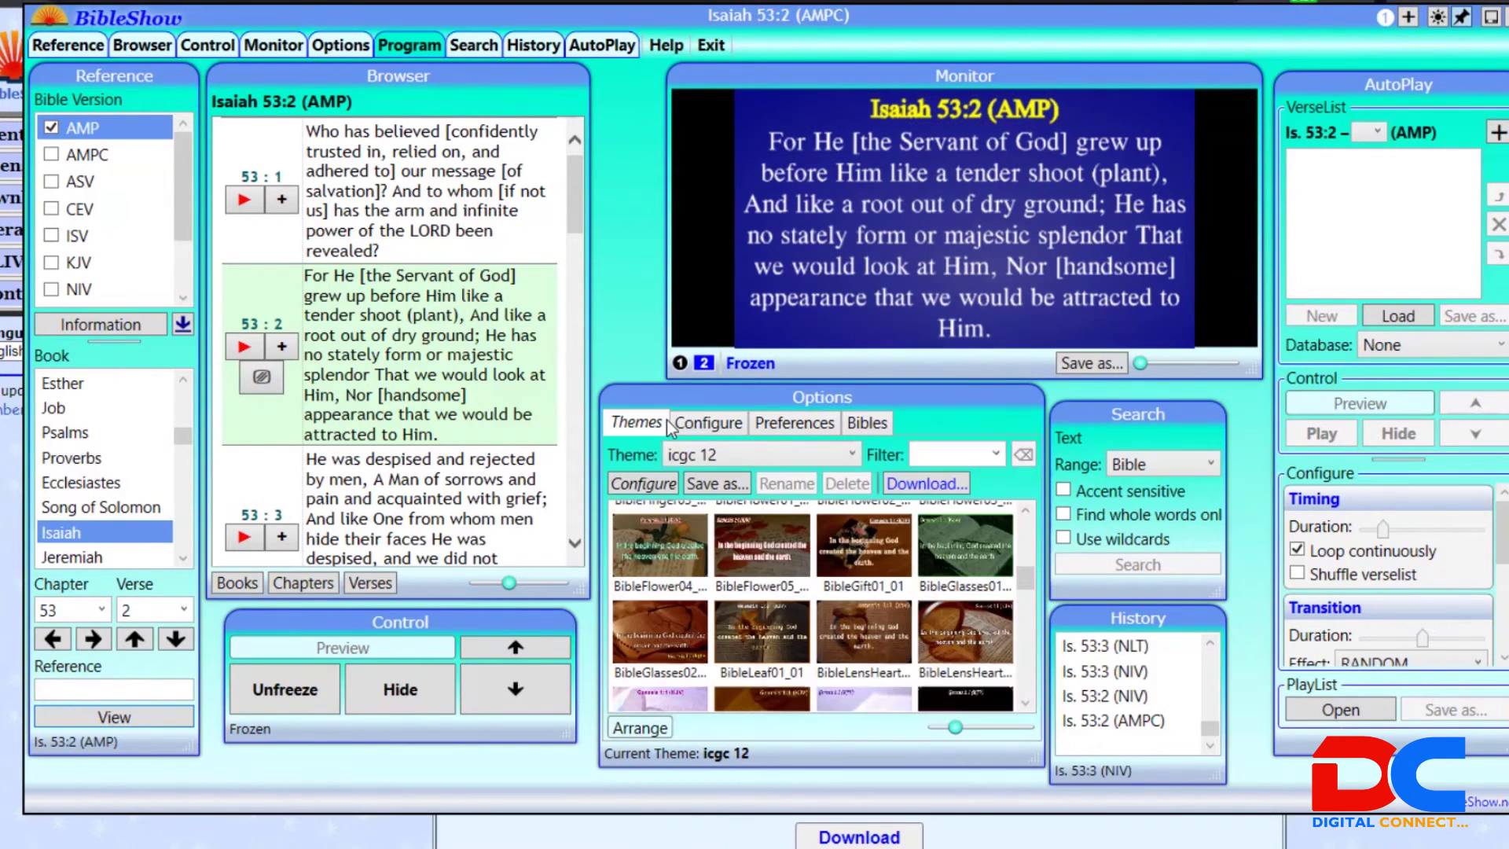
{"action": "left_click", "coordinate": [669, 429]}
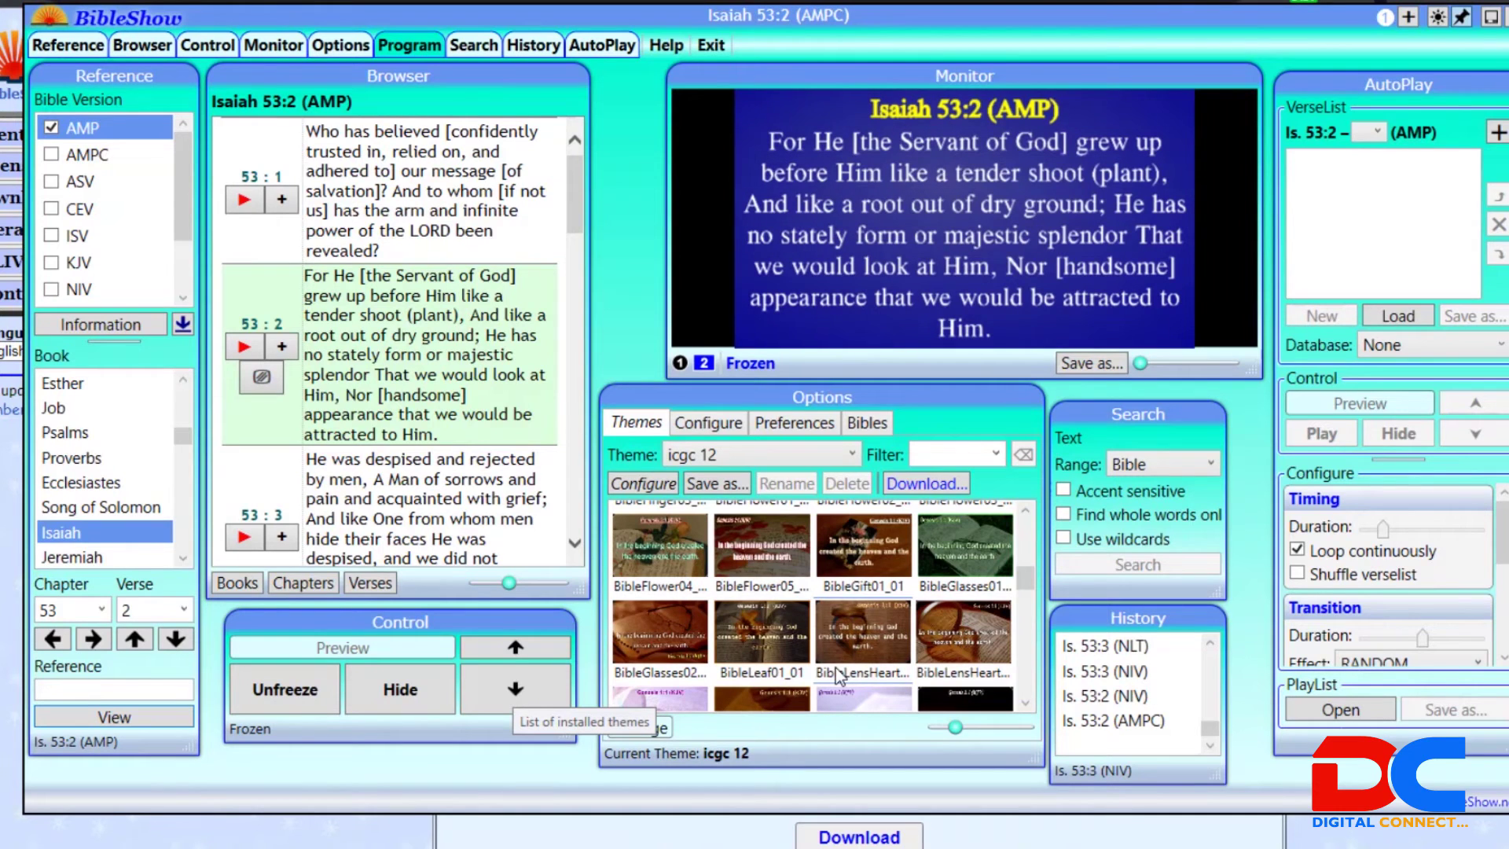
Hide the displayed verse and show the Bible book overview in the browser.
{"action": "left_click", "coordinate": [426, 695]}
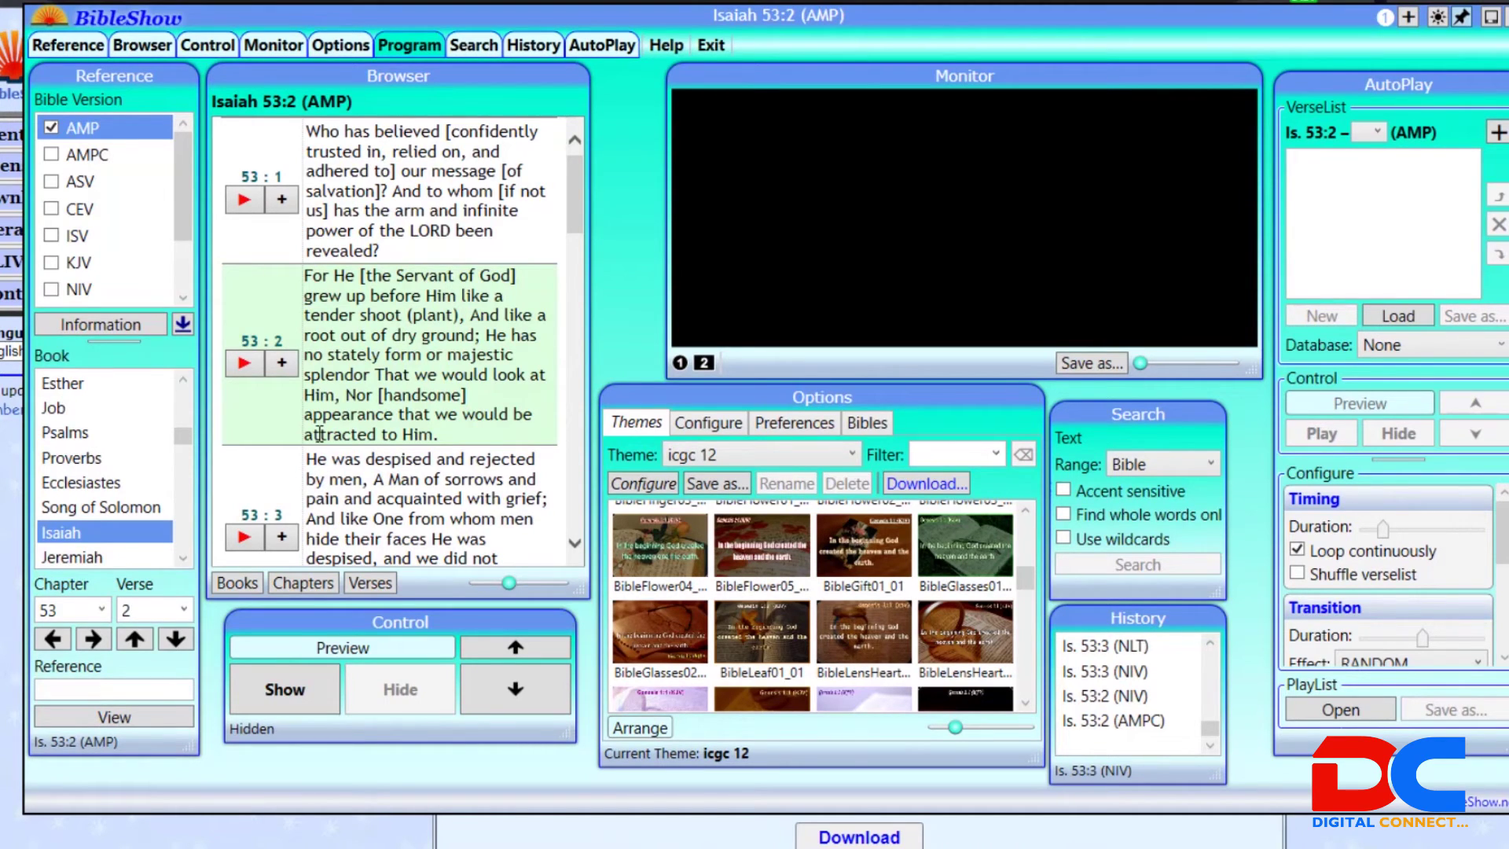
{"action": "left_click", "coordinate": [243, 583]}
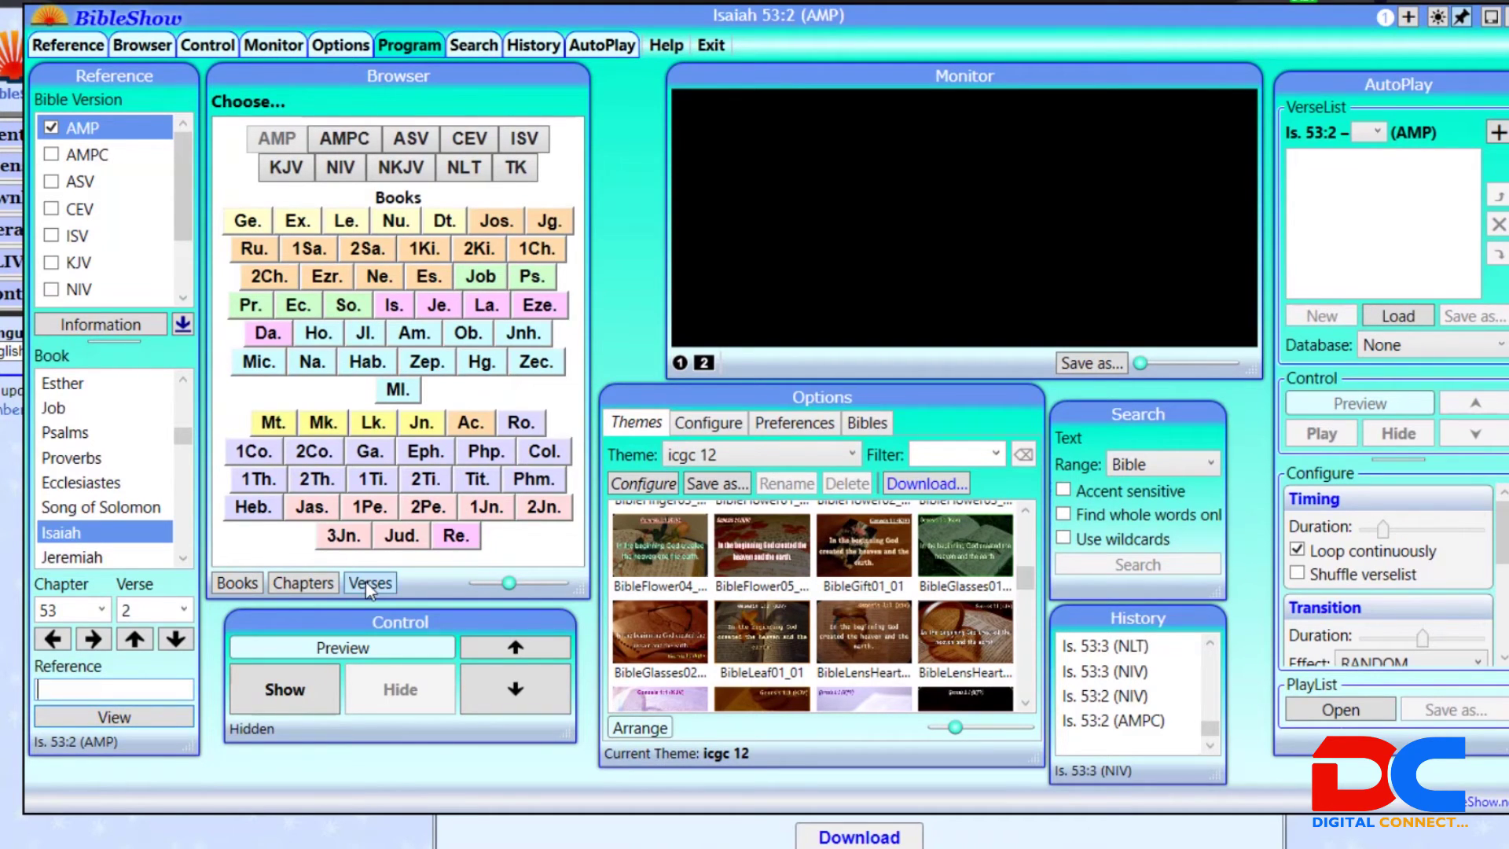
Open 1 John chapter 1 in the AMP version and display verse 9 on the output.
{"action": "left_click", "coordinate": [481, 510]}
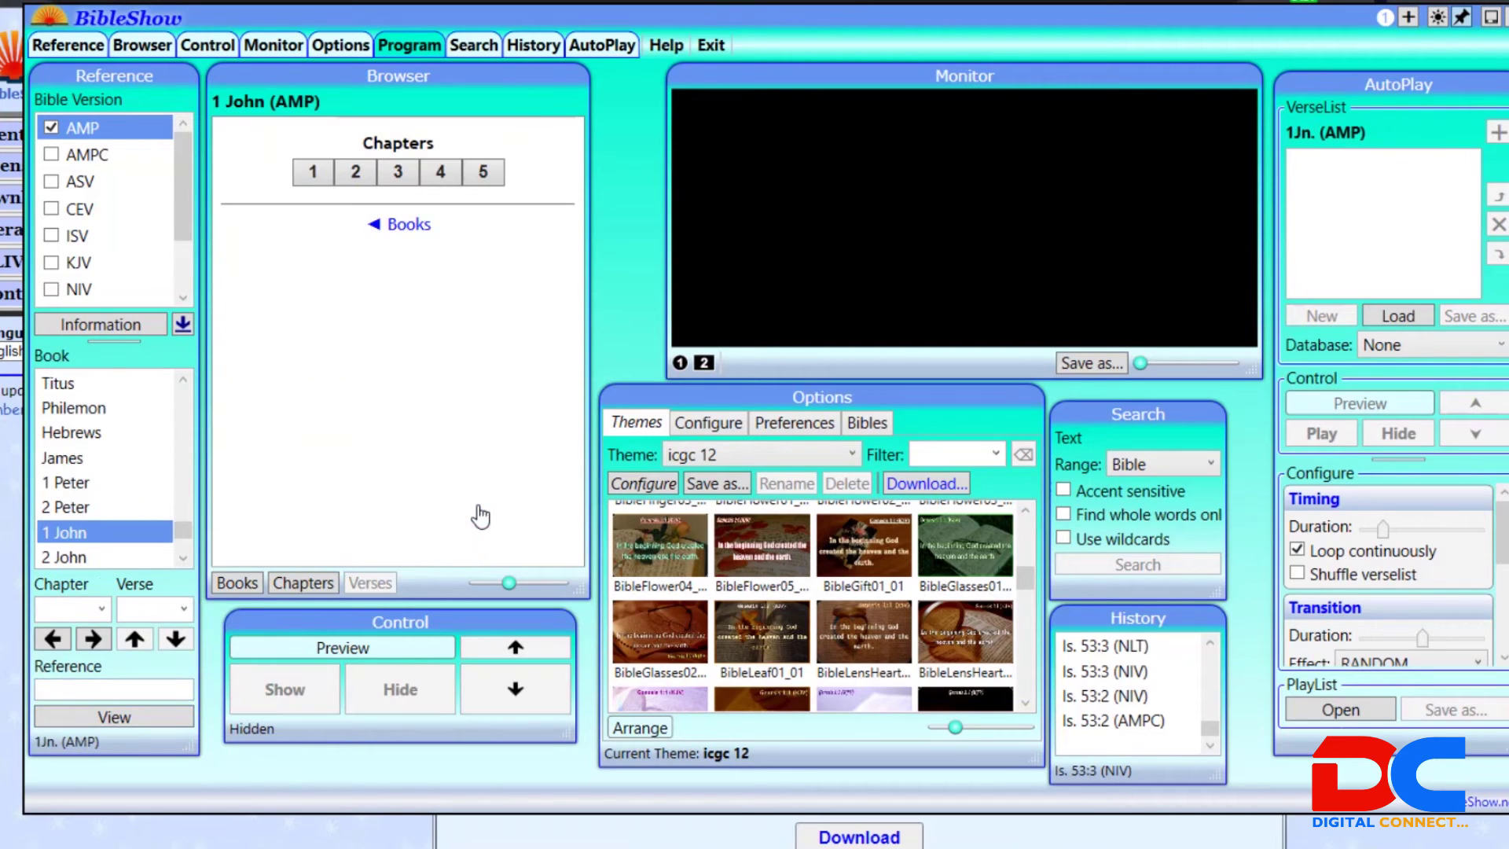
{"action": "left_click", "coordinate": [316, 173]}
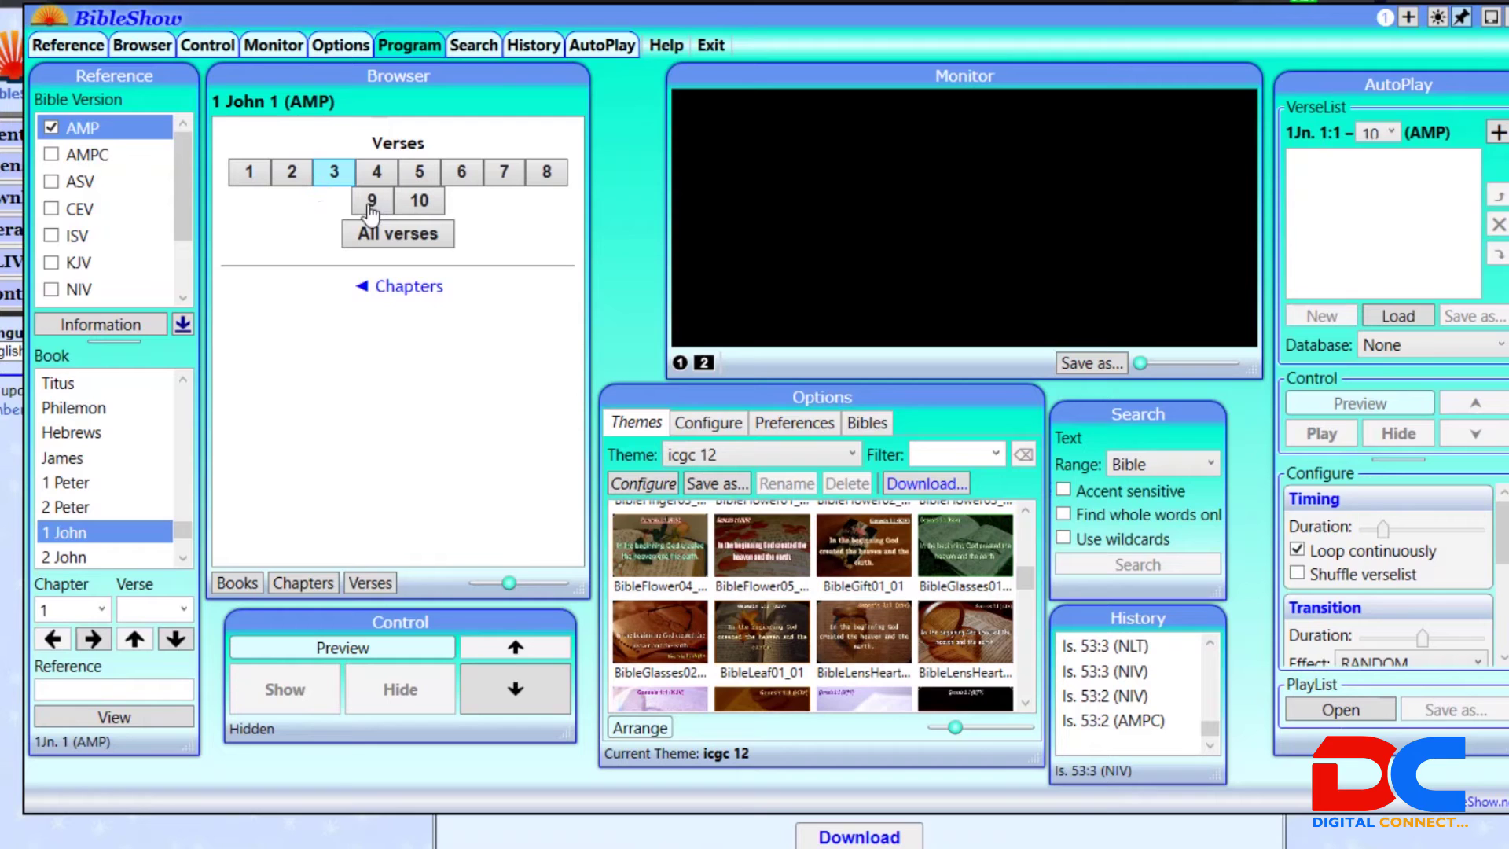
{"action": "left_click", "coordinate": [371, 202]}
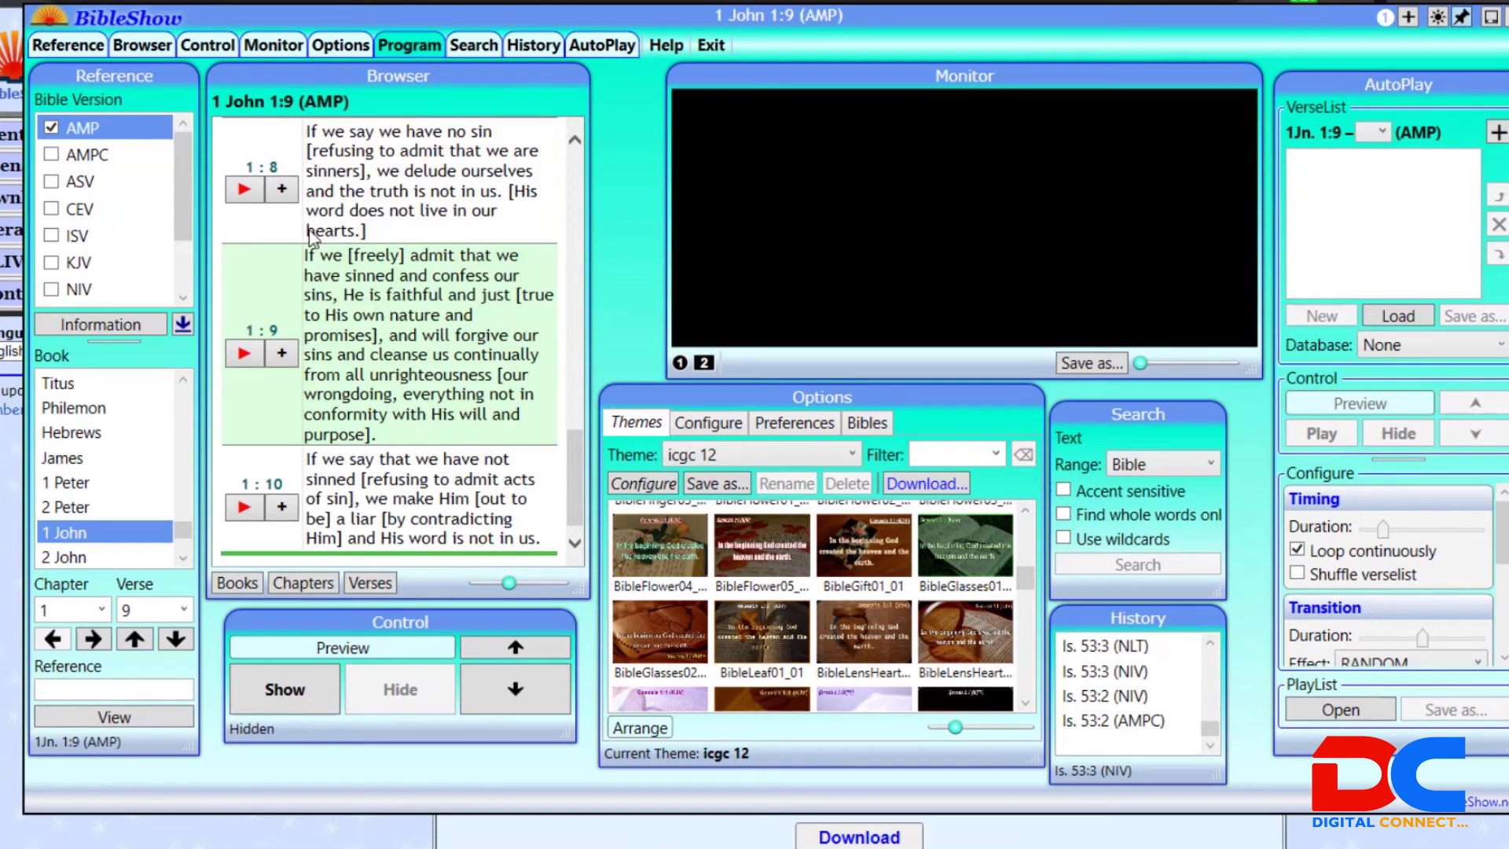
{"action": "left_click", "coordinate": [245, 355]}
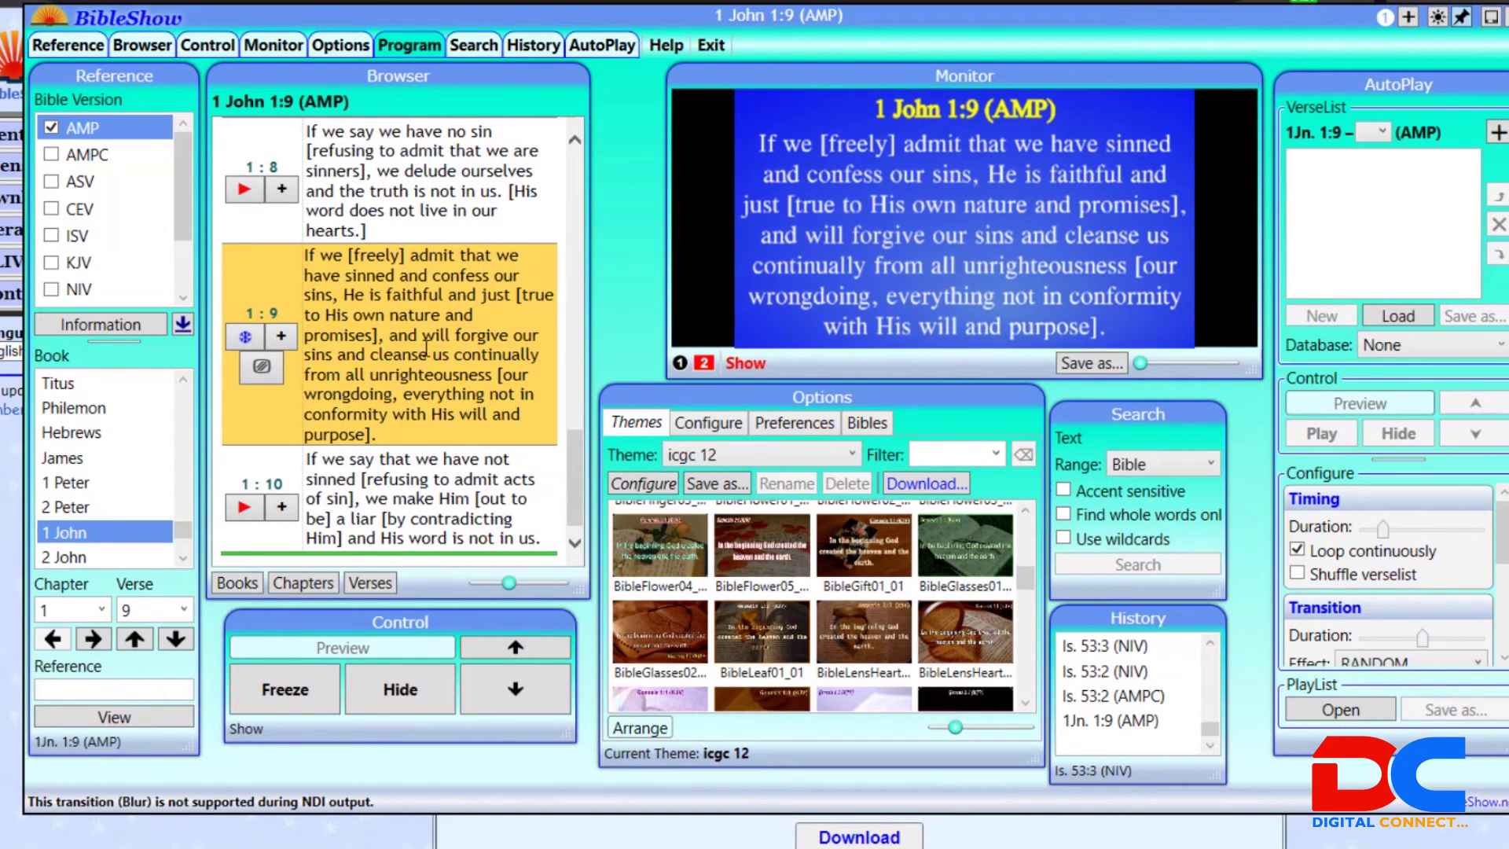
Choose Habakkuk chapter 2 from the book overview and display verse 13 on the output.
{"action": "left_click", "coordinate": [237, 583]}
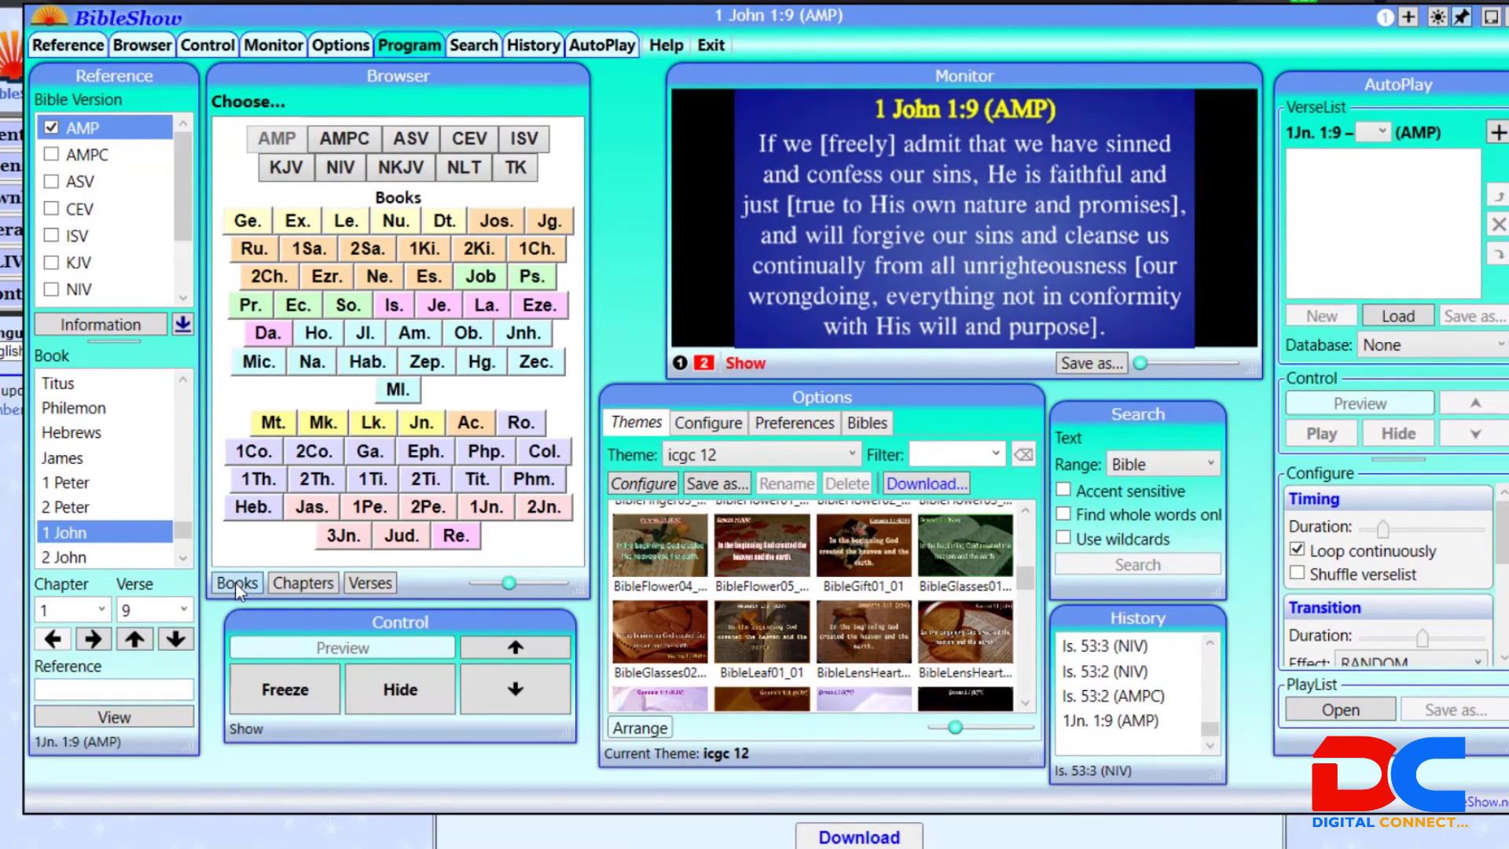
{"action": "left_click", "coordinate": [360, 360]}
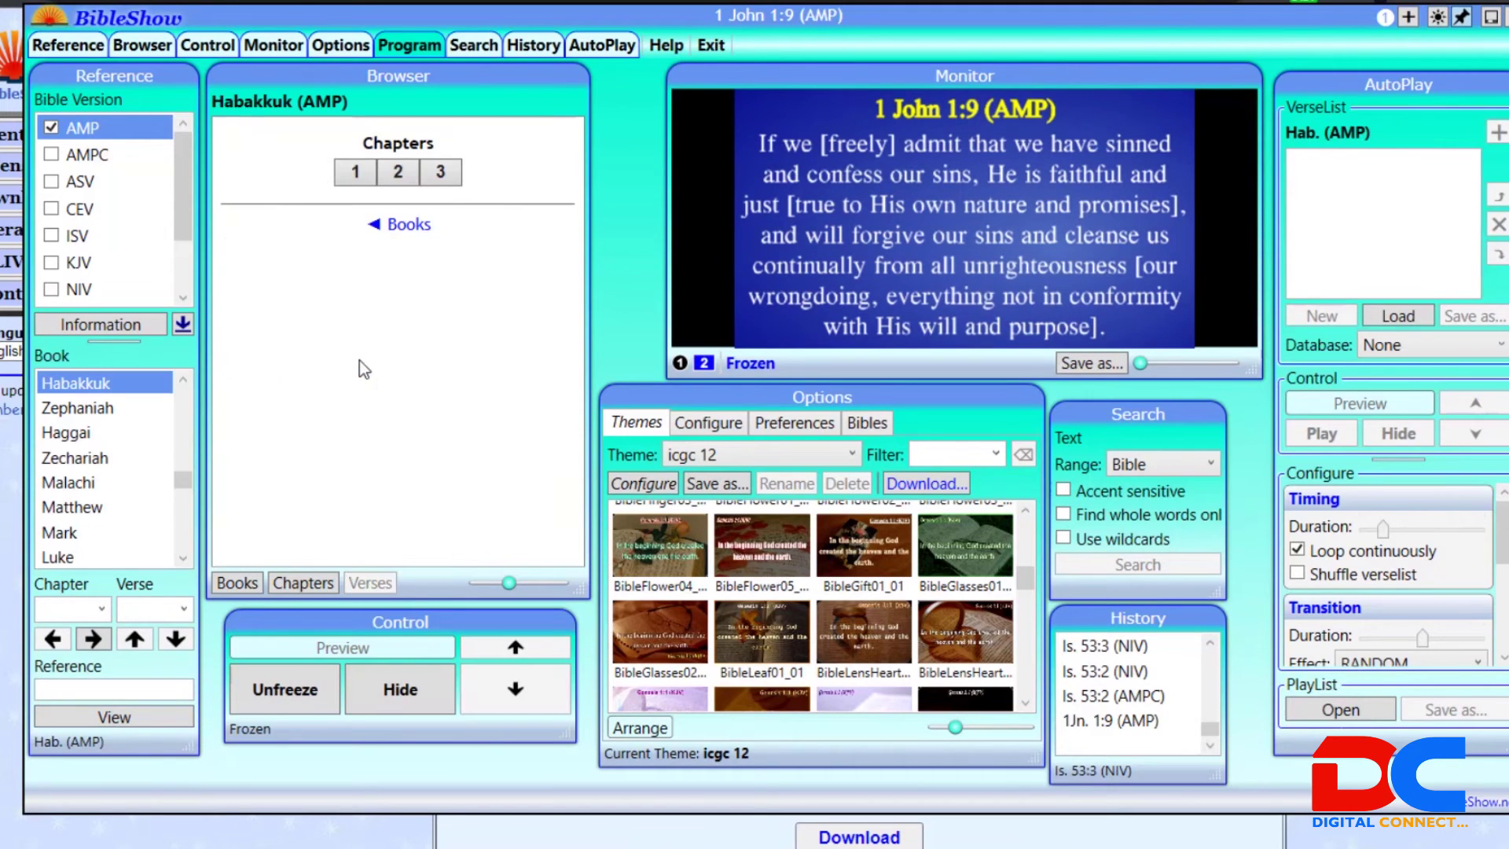
{"action": "left_click", "coordinate": [398, 170]}
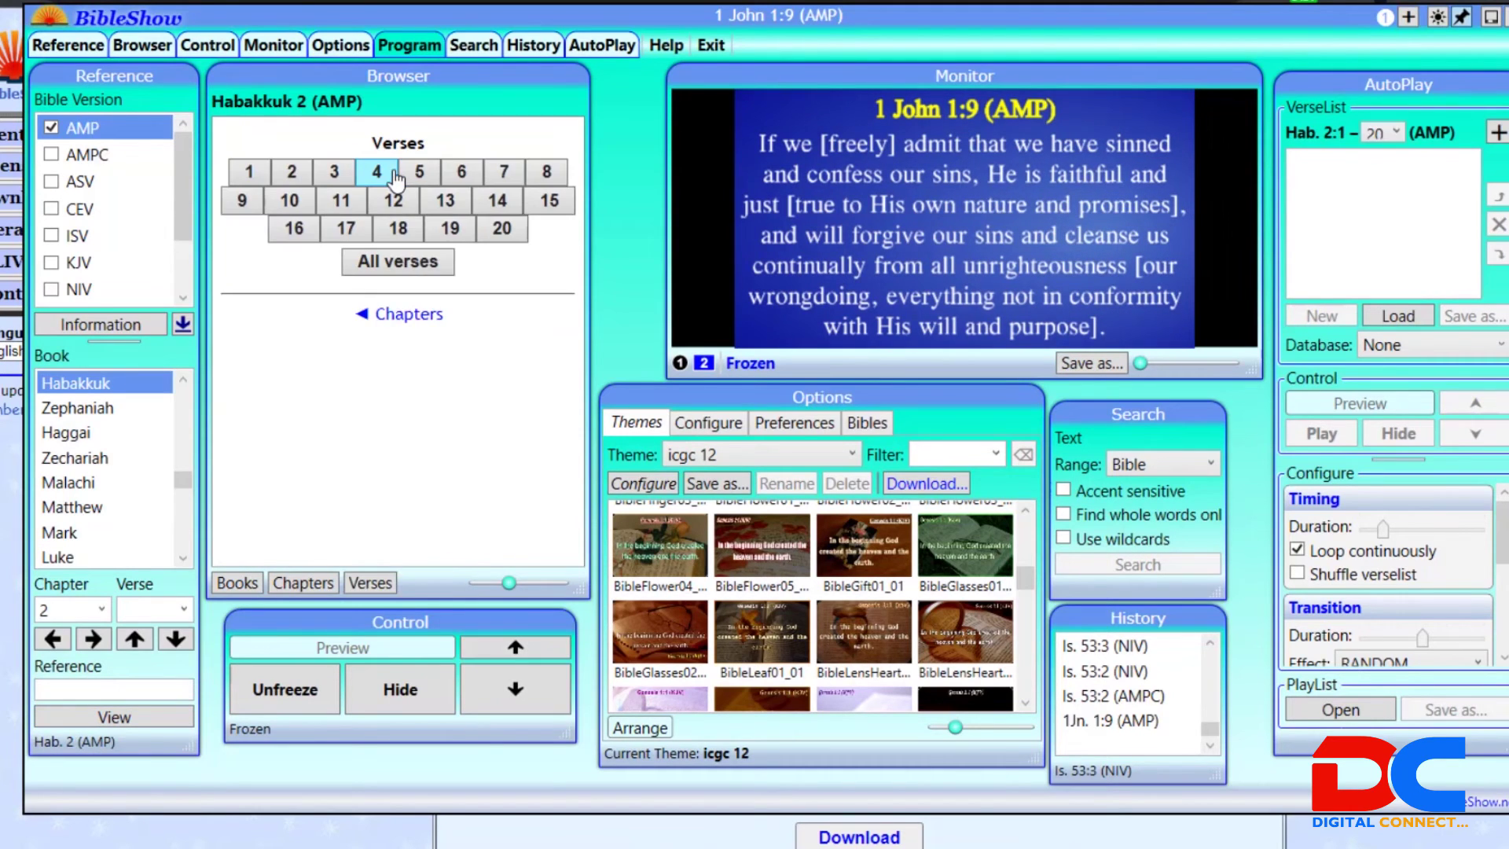
{"action": "left_click", "coordinate": [439, 206]}
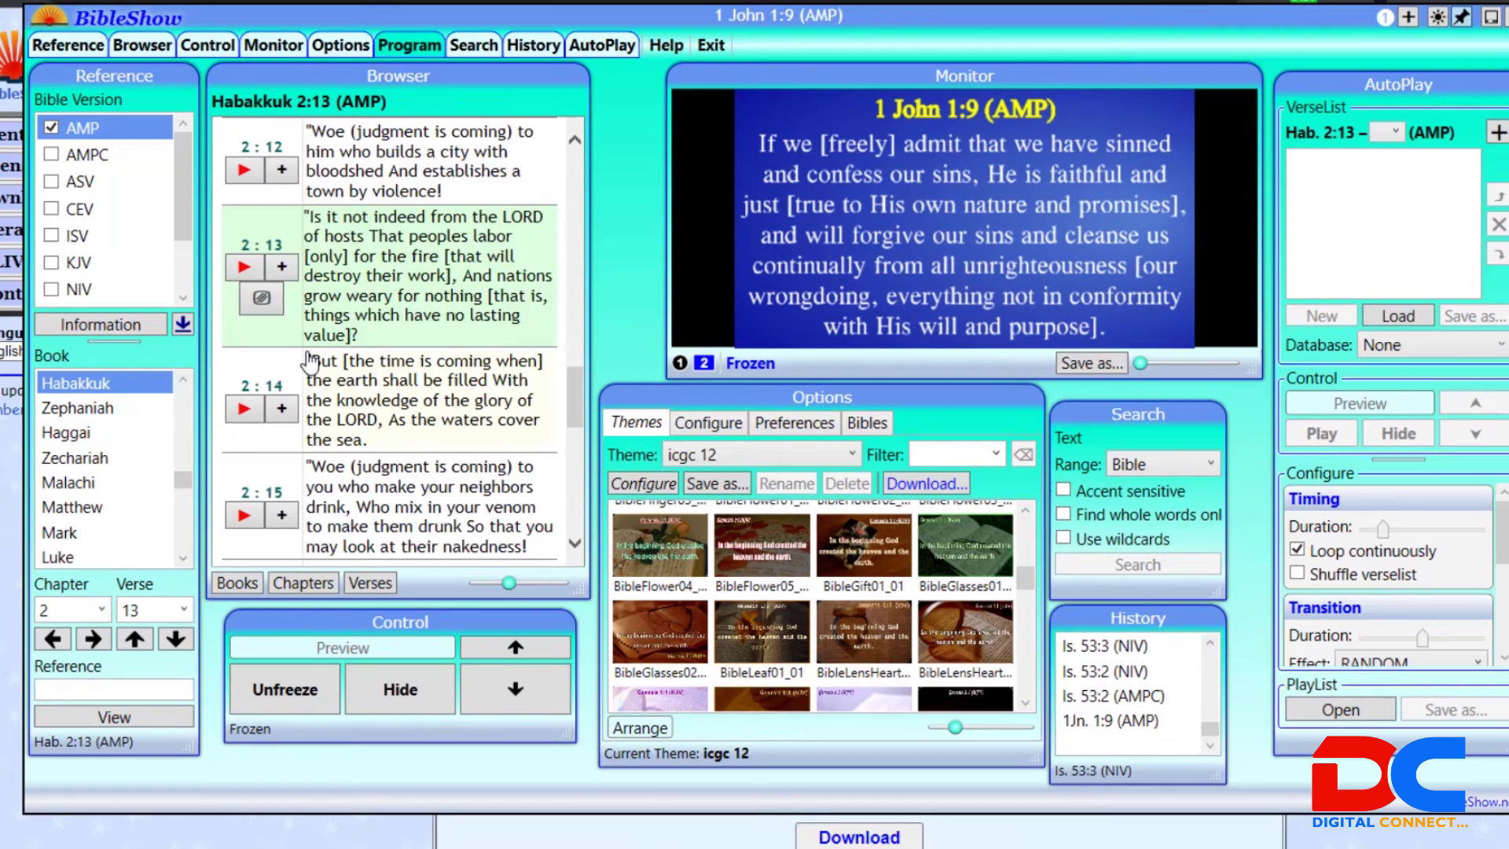
{"action": "left_click", "coordinate": [247, 270]}
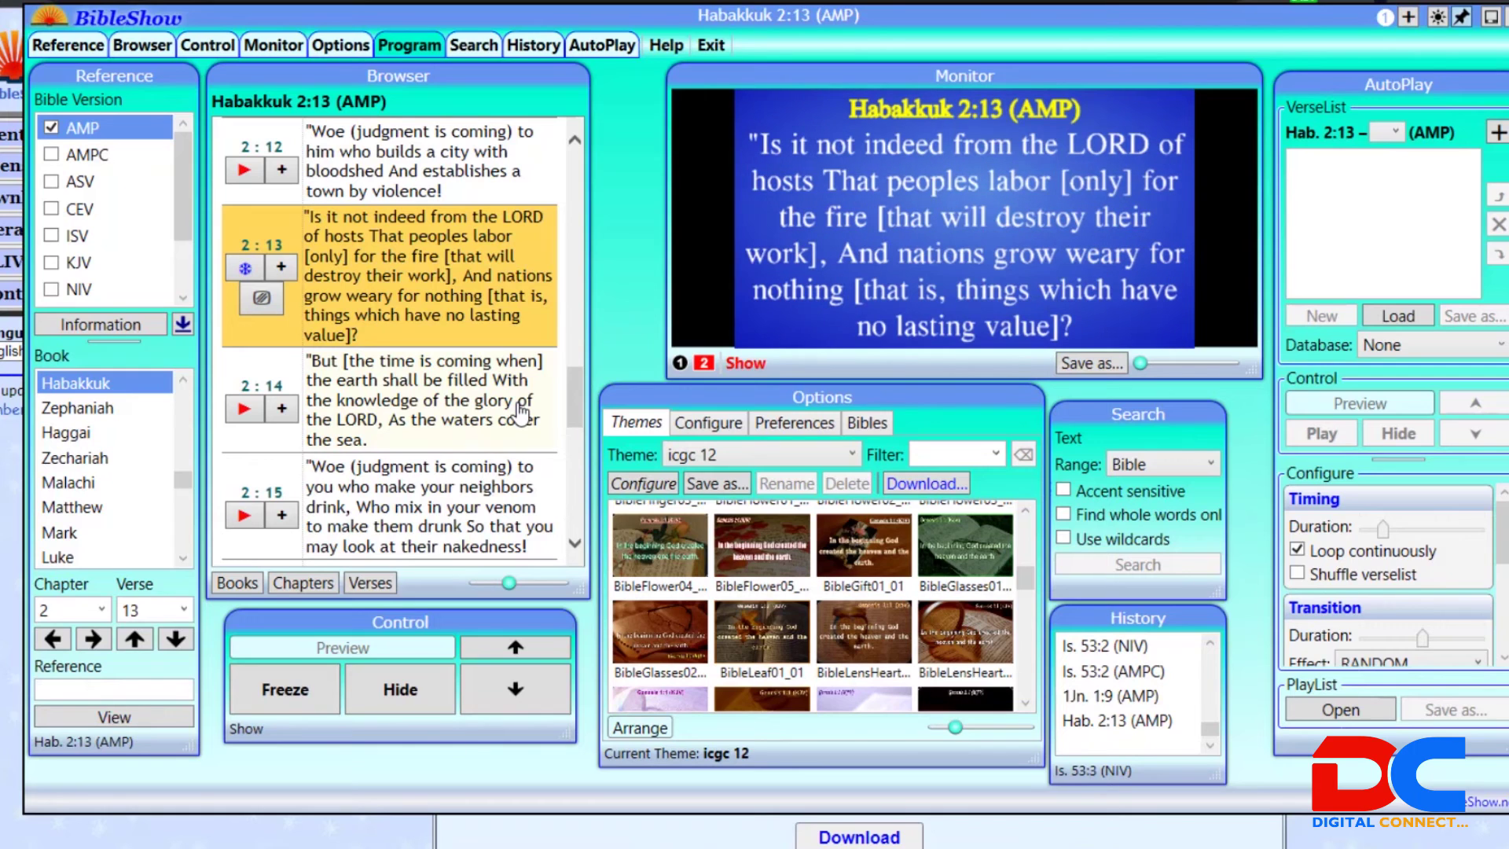
Display Micah 5:13 from the book overview, hide it from the output and show it again.
{"action": "left_click", "coordinate": [246, 582]}
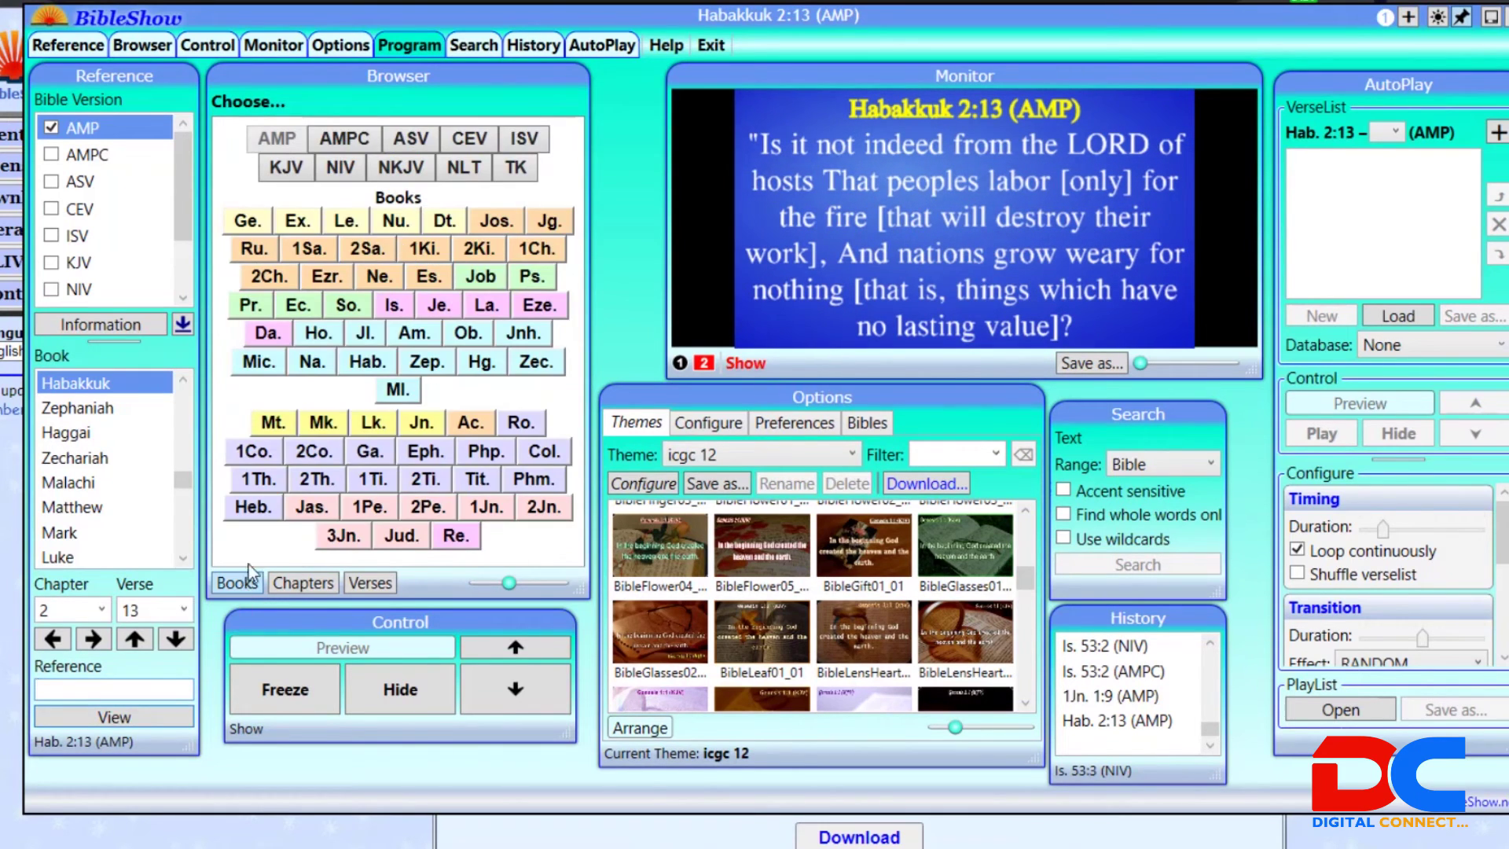
{"action": "left_click", "coordinate": [259, 362]}
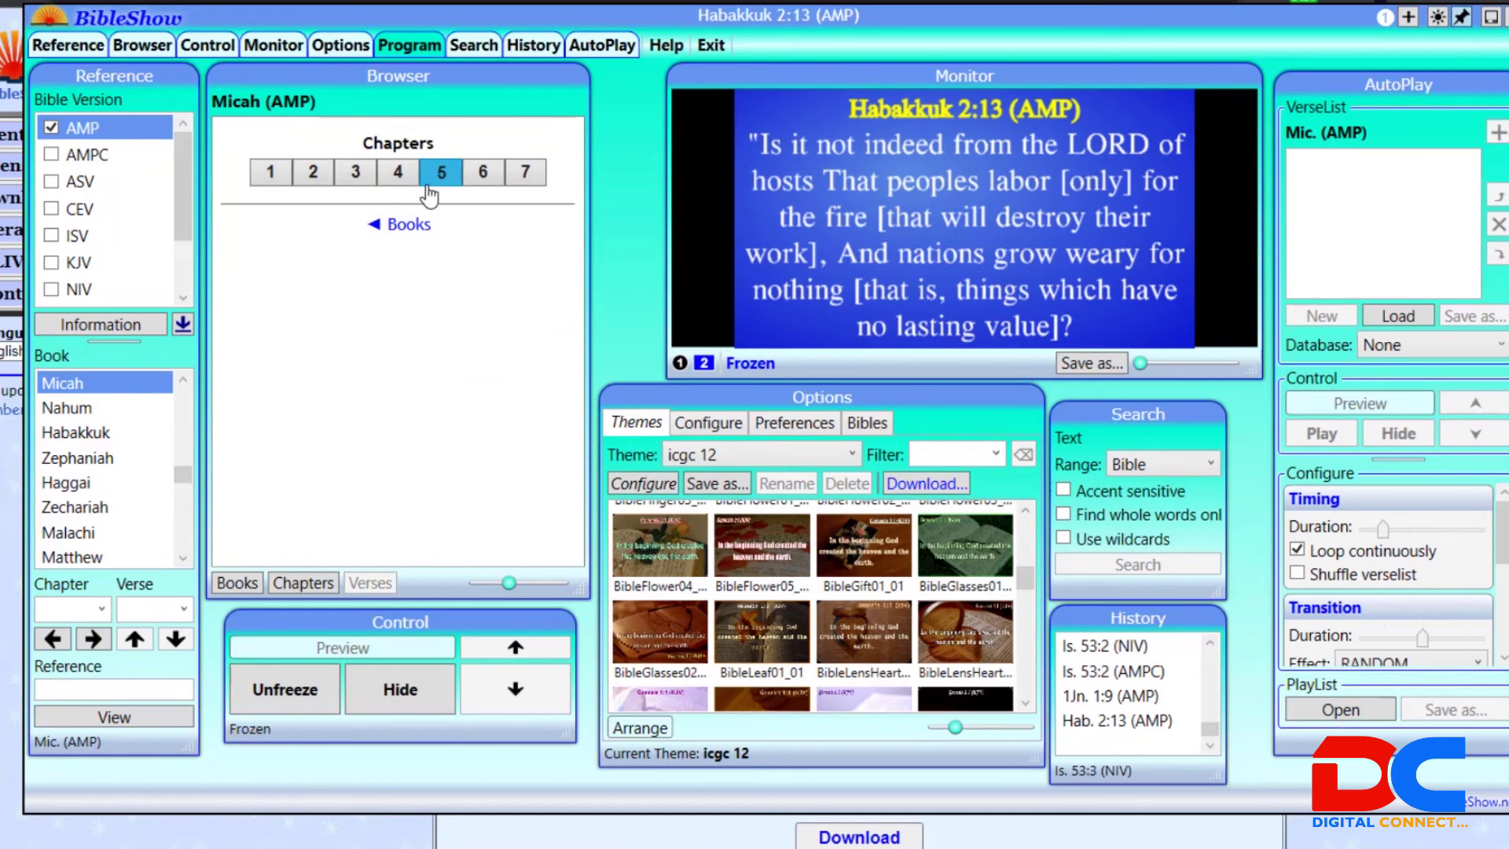
{"action": "left_click", "coordinate": [439, 173]}
{"action": "left_click", "coordinate": [456, 206]}
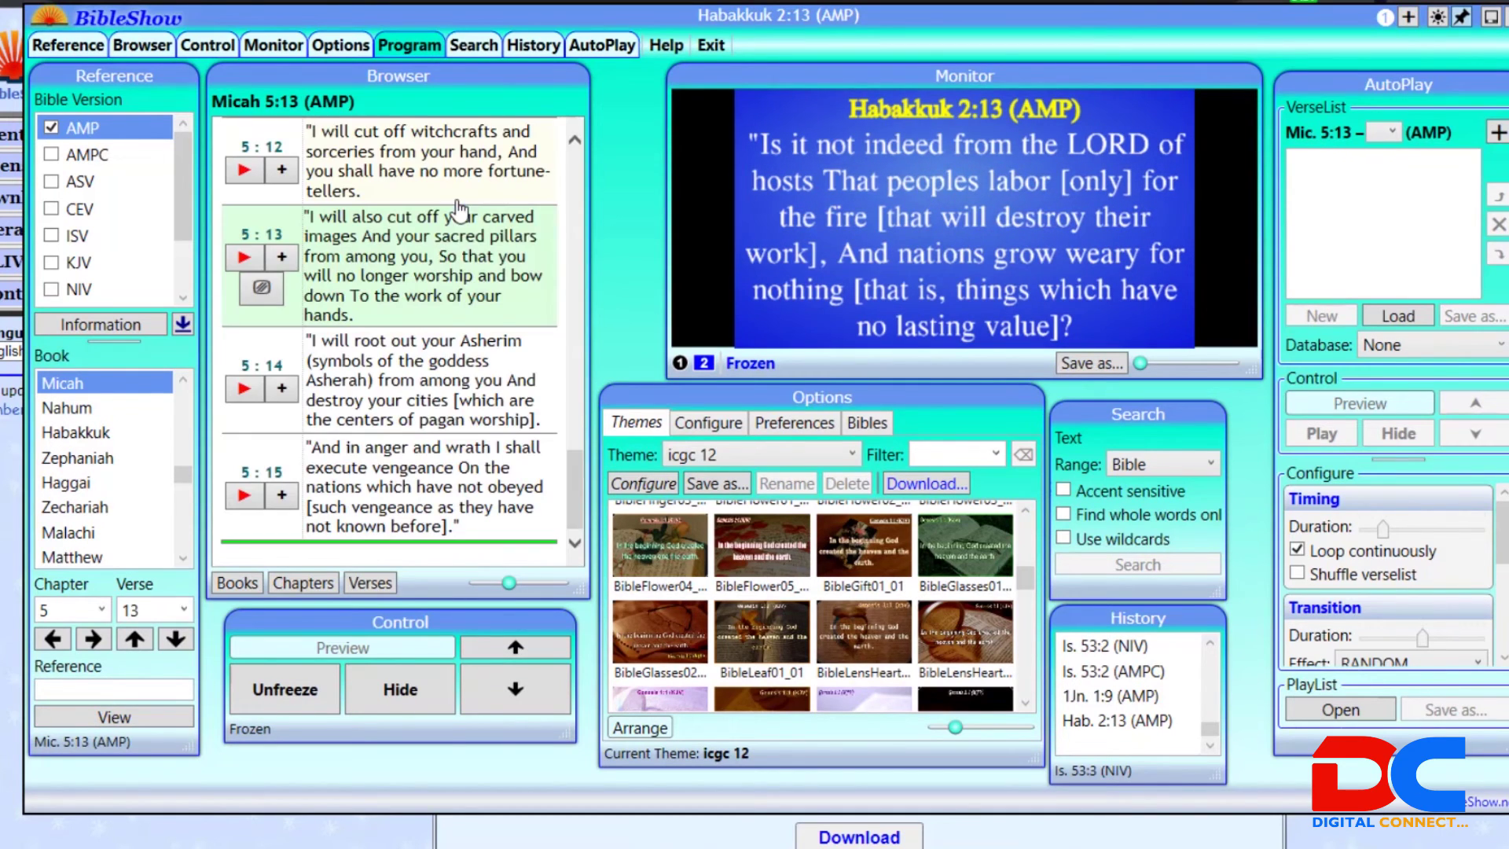
{"action": "left_click", "coordinate": [245, 259]}
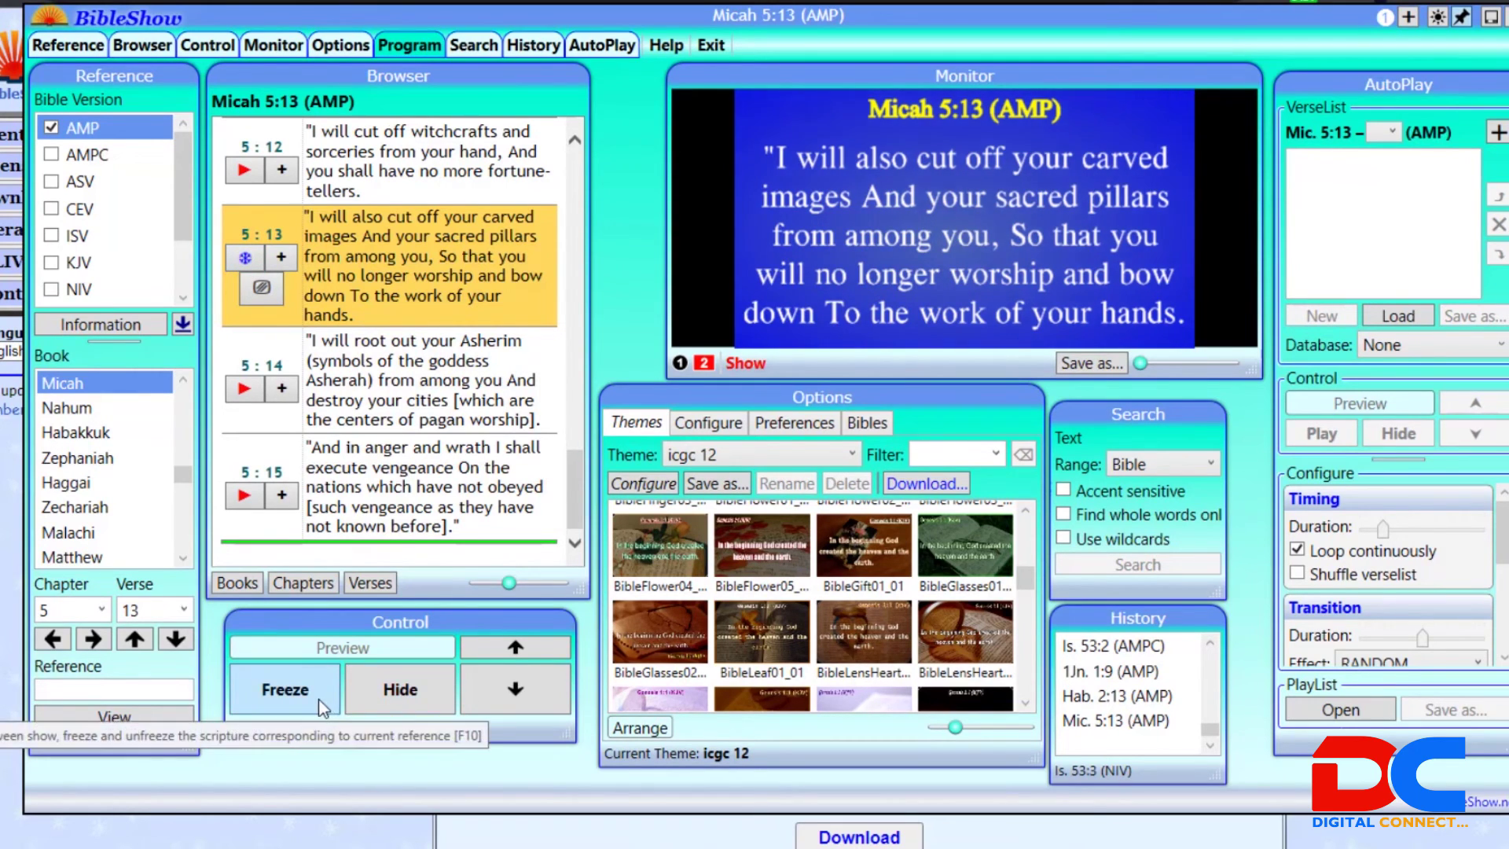
{"action": "left_click", "coordinate": [406, 695]}
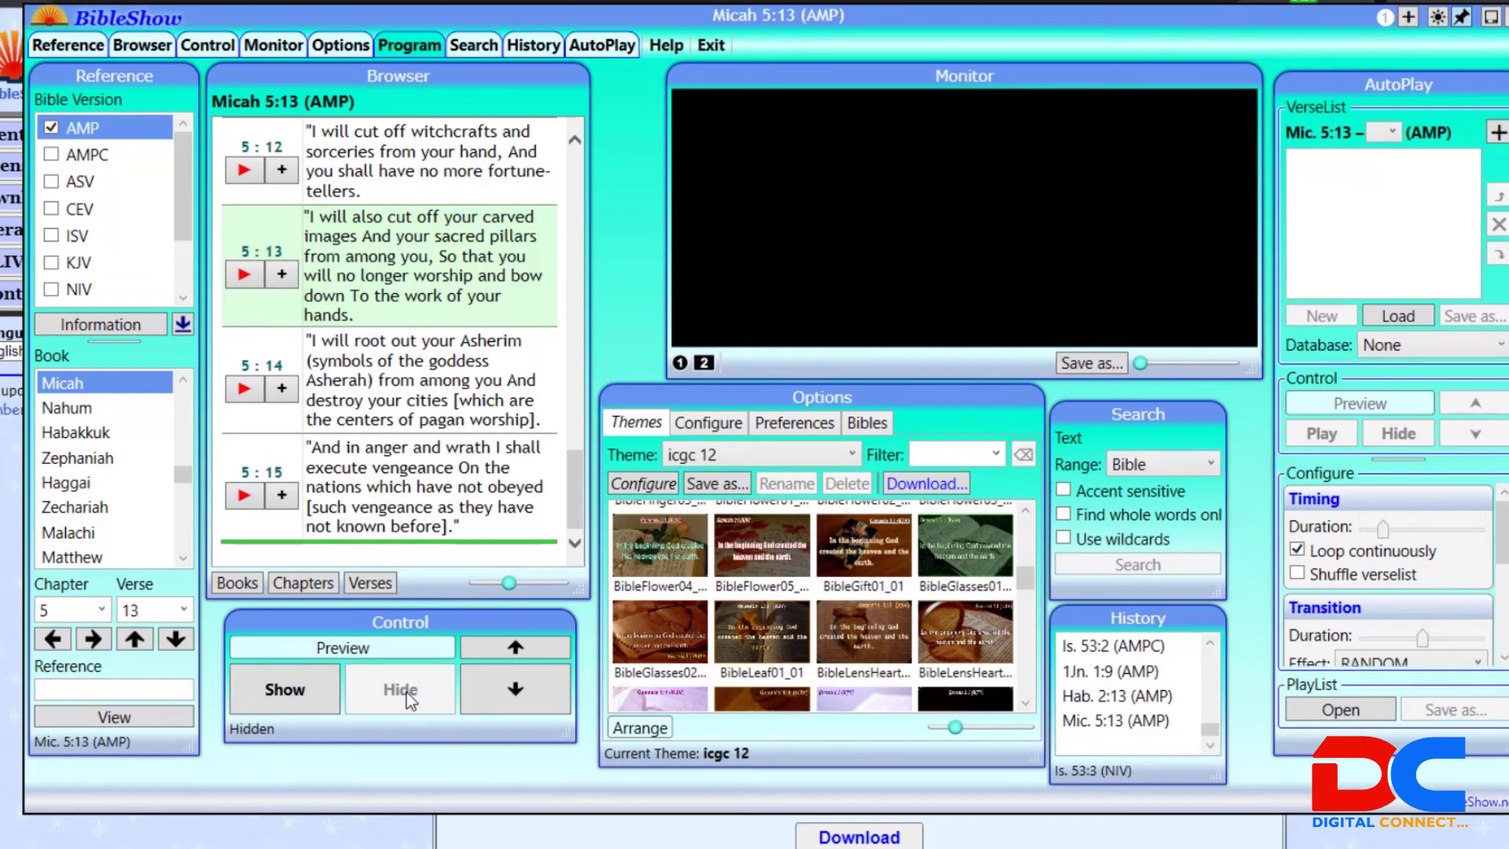
{"action": "left_click", "coordinate": [299, 708]}
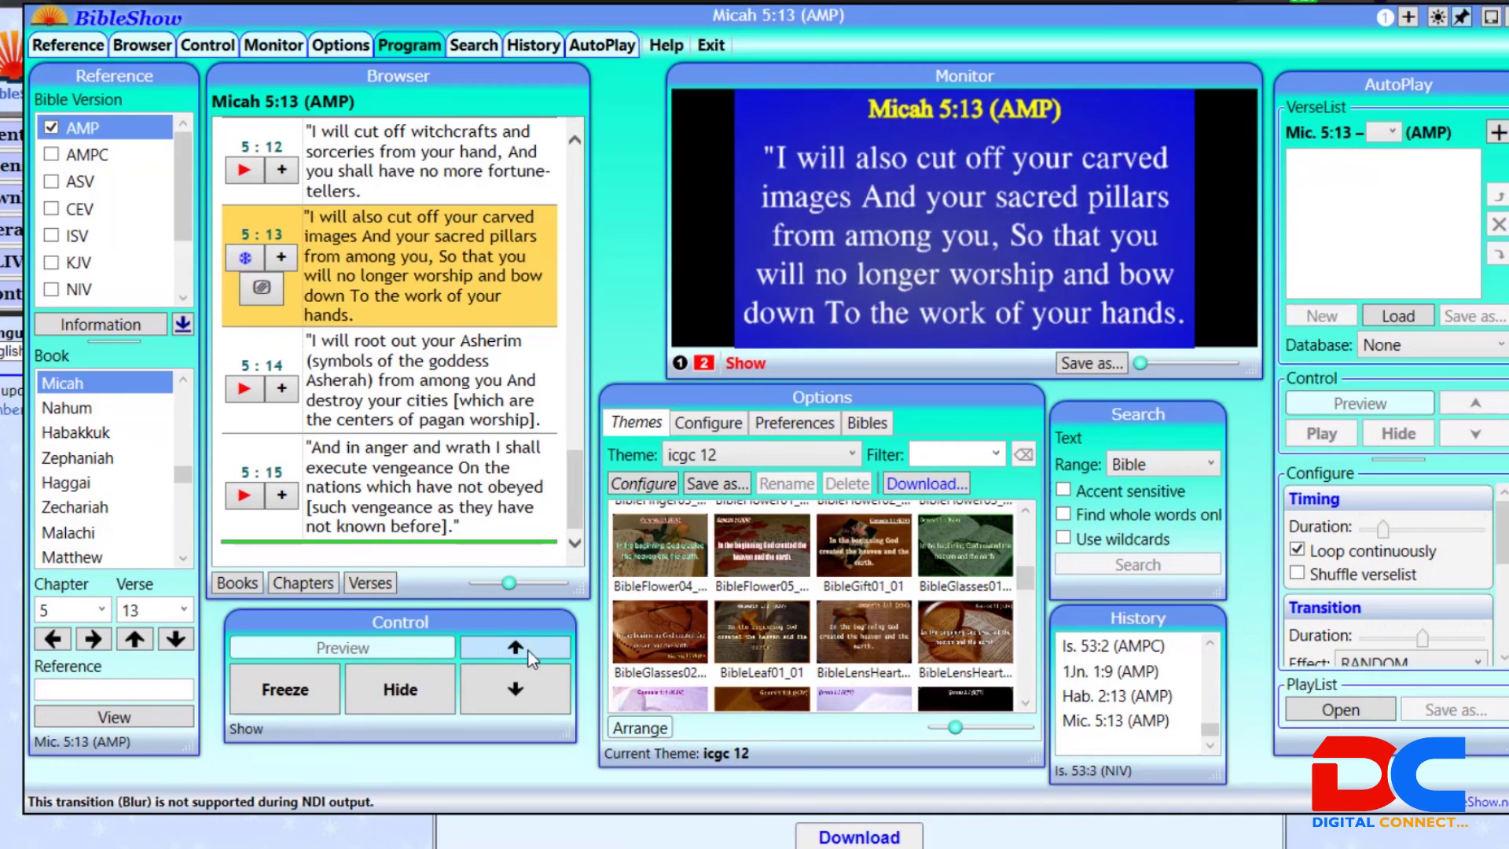
Advance the displayed scripture verse by verse from Micah 5:13 to Micah 6:13.
{"action": "left_click", "coordinate": [526, 701]}
{"action": "left_click", "coordinate": [528, 706]}
{"action": "left_click", "coordinate": [526, 701]}
{"action": "left_click", "coordinate": [526, 702]}
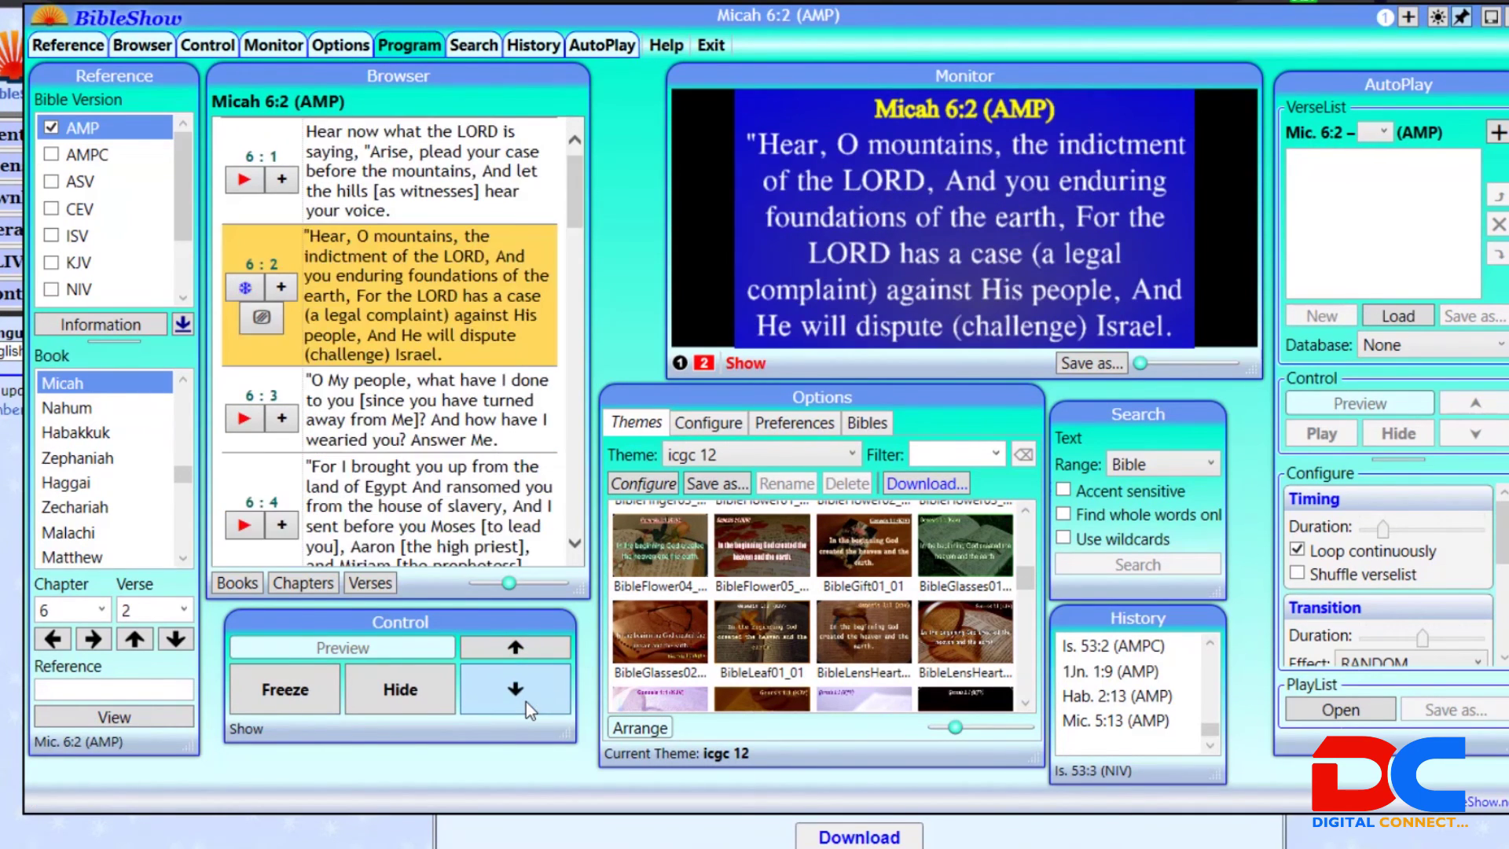
{"action": "left_click", "coordinate": [526, 701]}
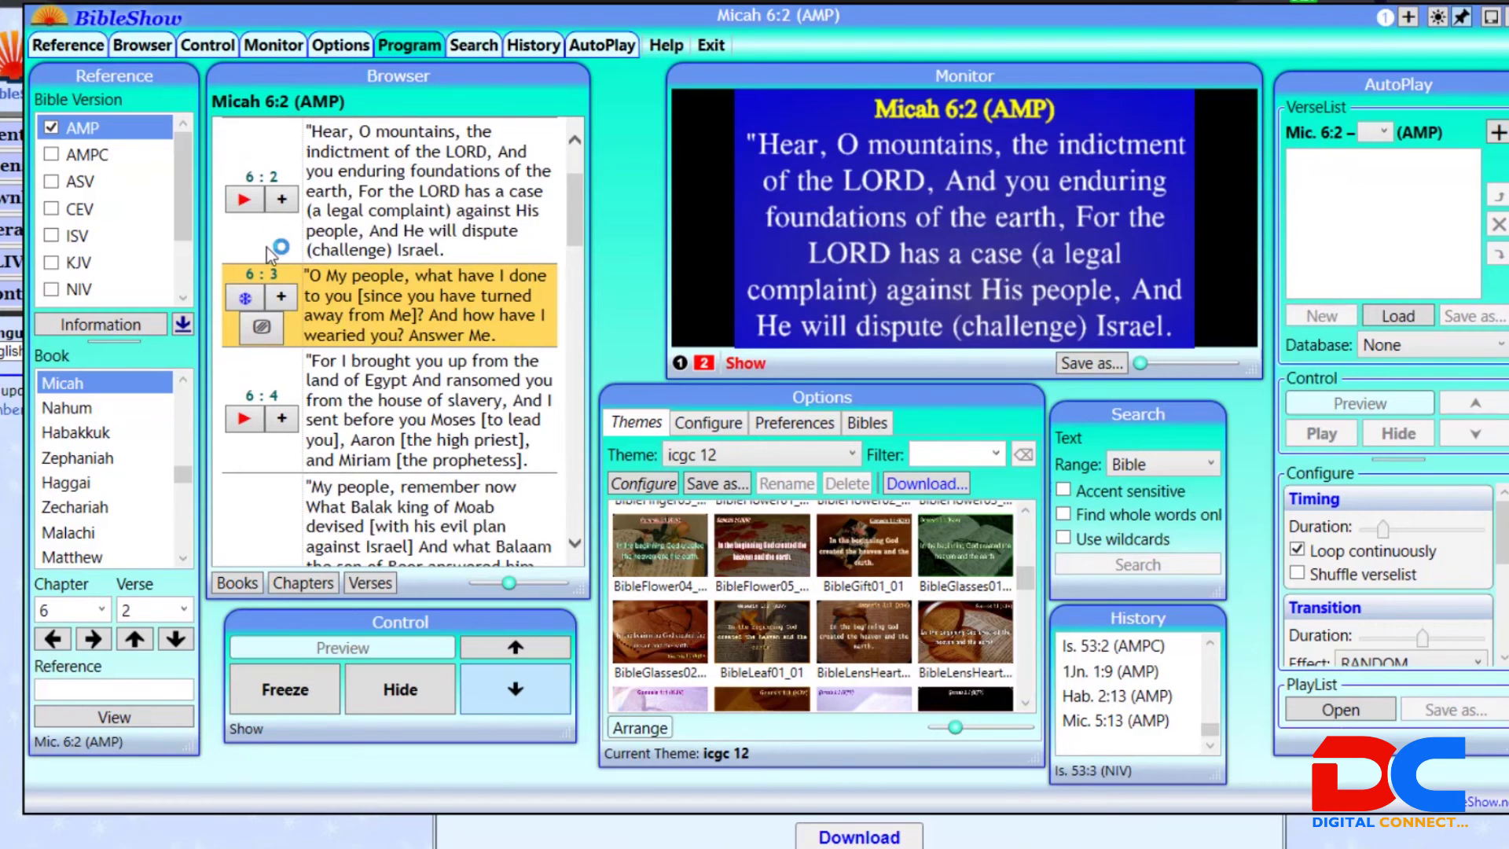
{"action": "key", "text": "Down"}
{"action": "key", "text": "Down"}
{"action": "key", "text": "Down"}
{"action": "key", "text": "Down"}
{"action": "key", "text": "Down"}
{"action": "key", "text": "Down"}
{"action": "key", "text": "Down"}
{"action": "key", "text": "Down"}
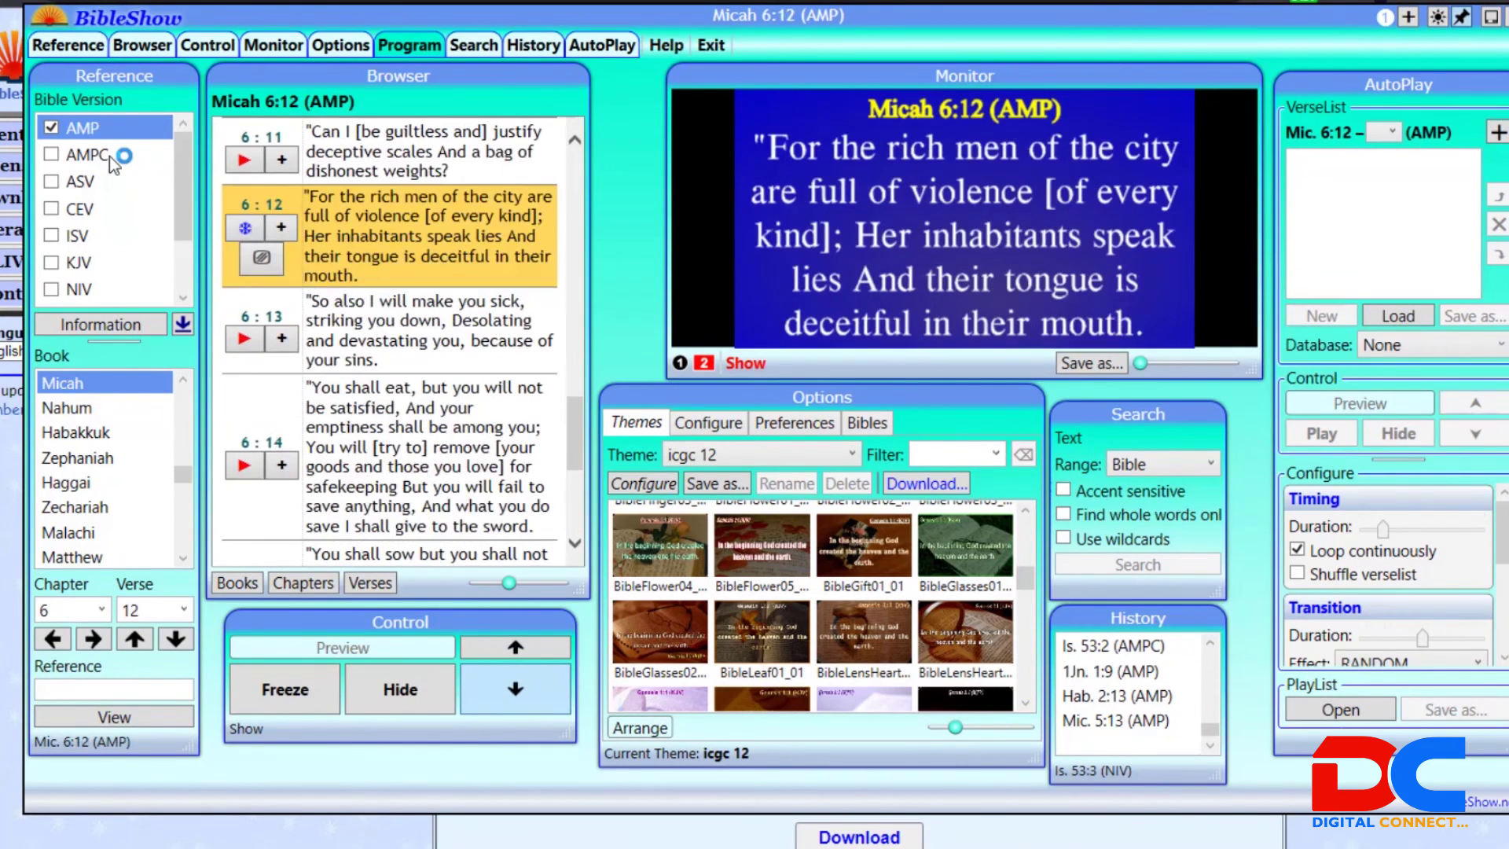
Switch the displayed Micah 6:13 through the AMPC, ASV, CEV and ISV versions, ending on KJV.
{"action": "left_click", "coordinate": [98, 157]}
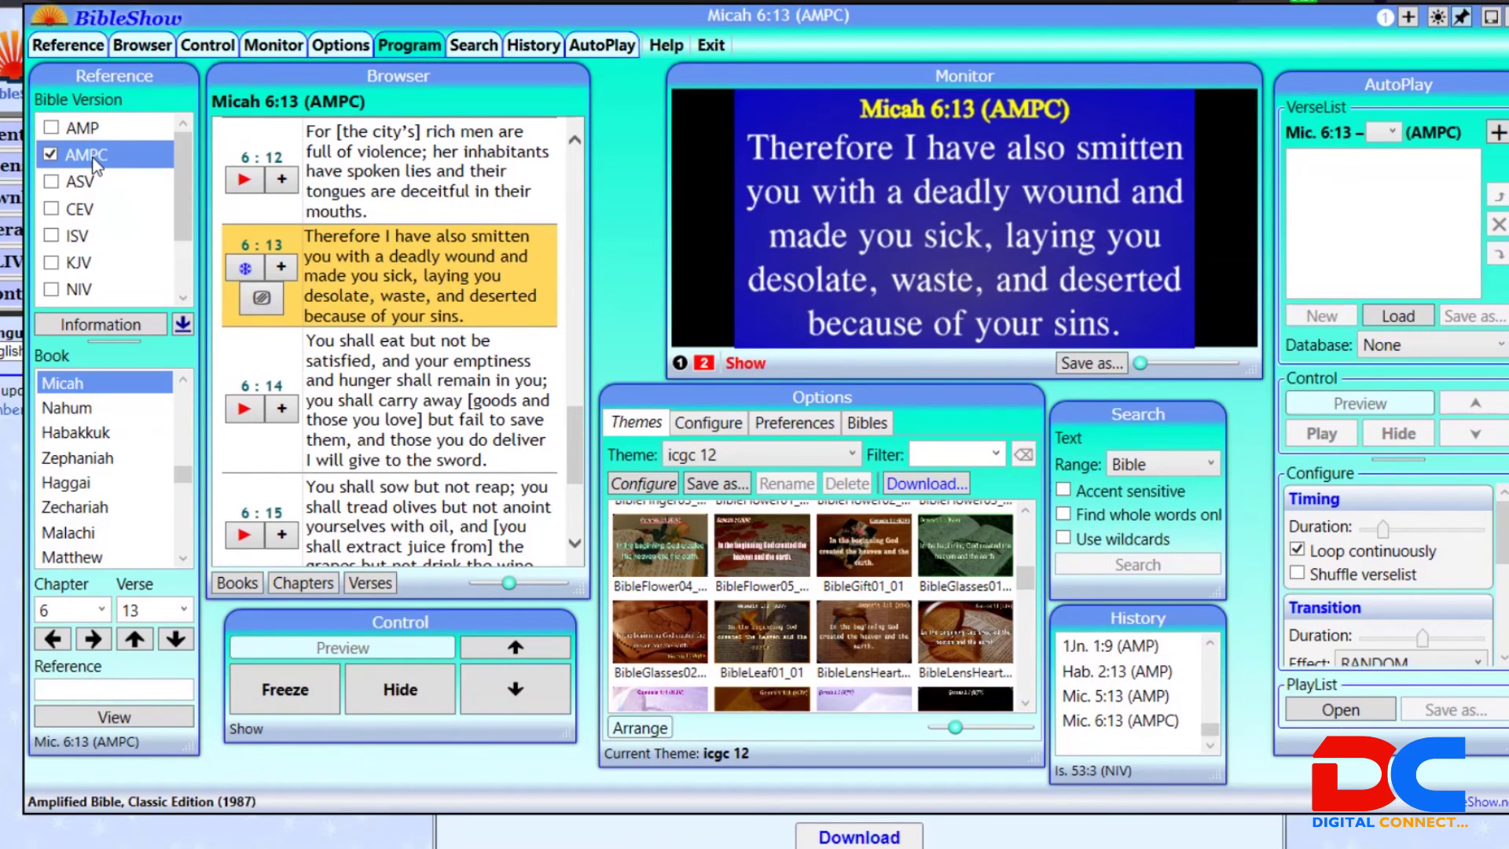
{"action": "left_click", "coordinate": [106, 185]}
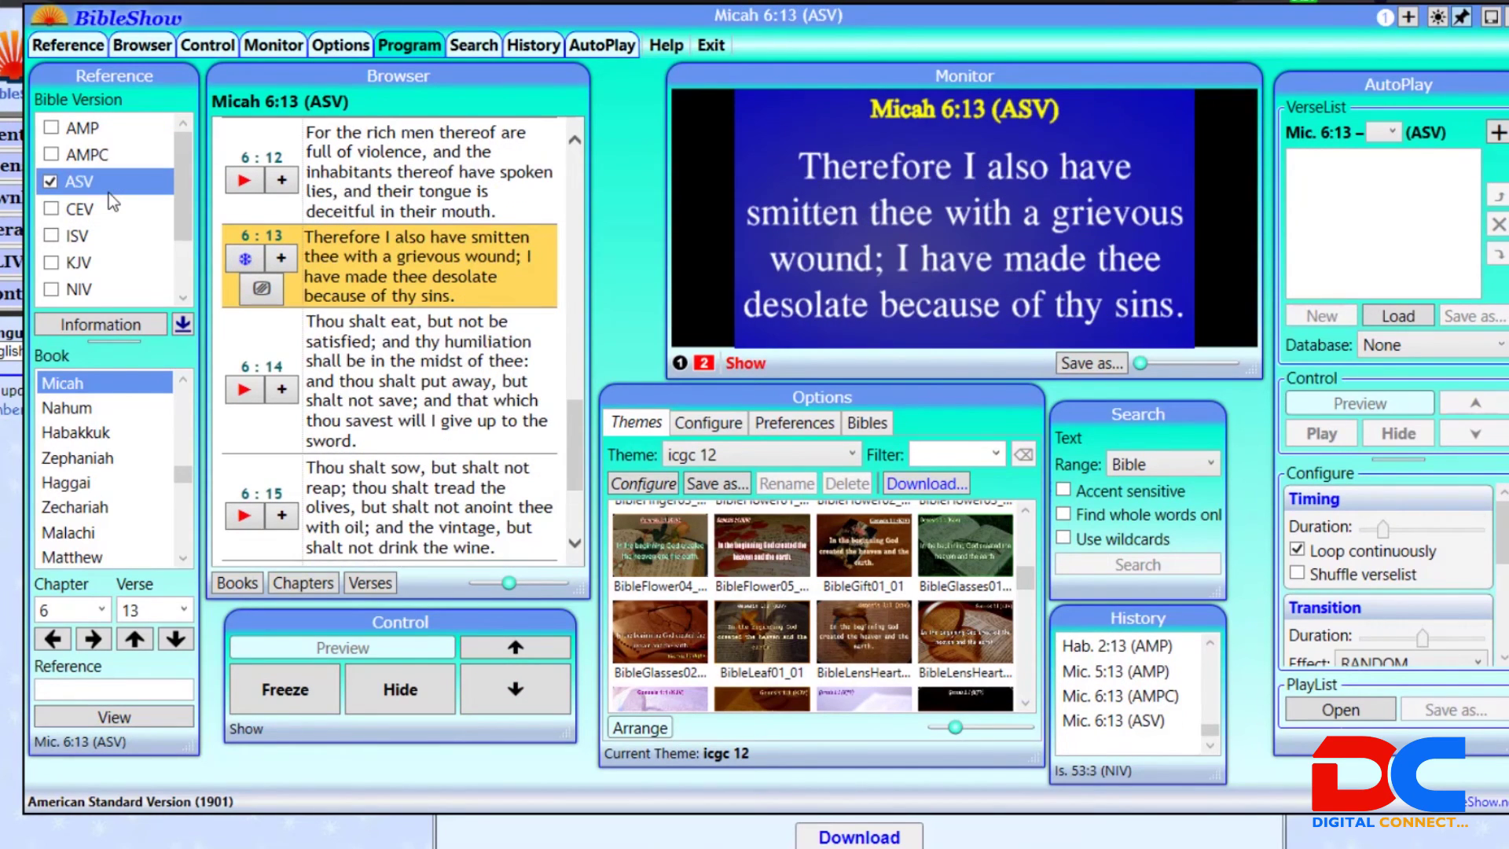
{"action": "left_click", "coordinate": [110, 212]}
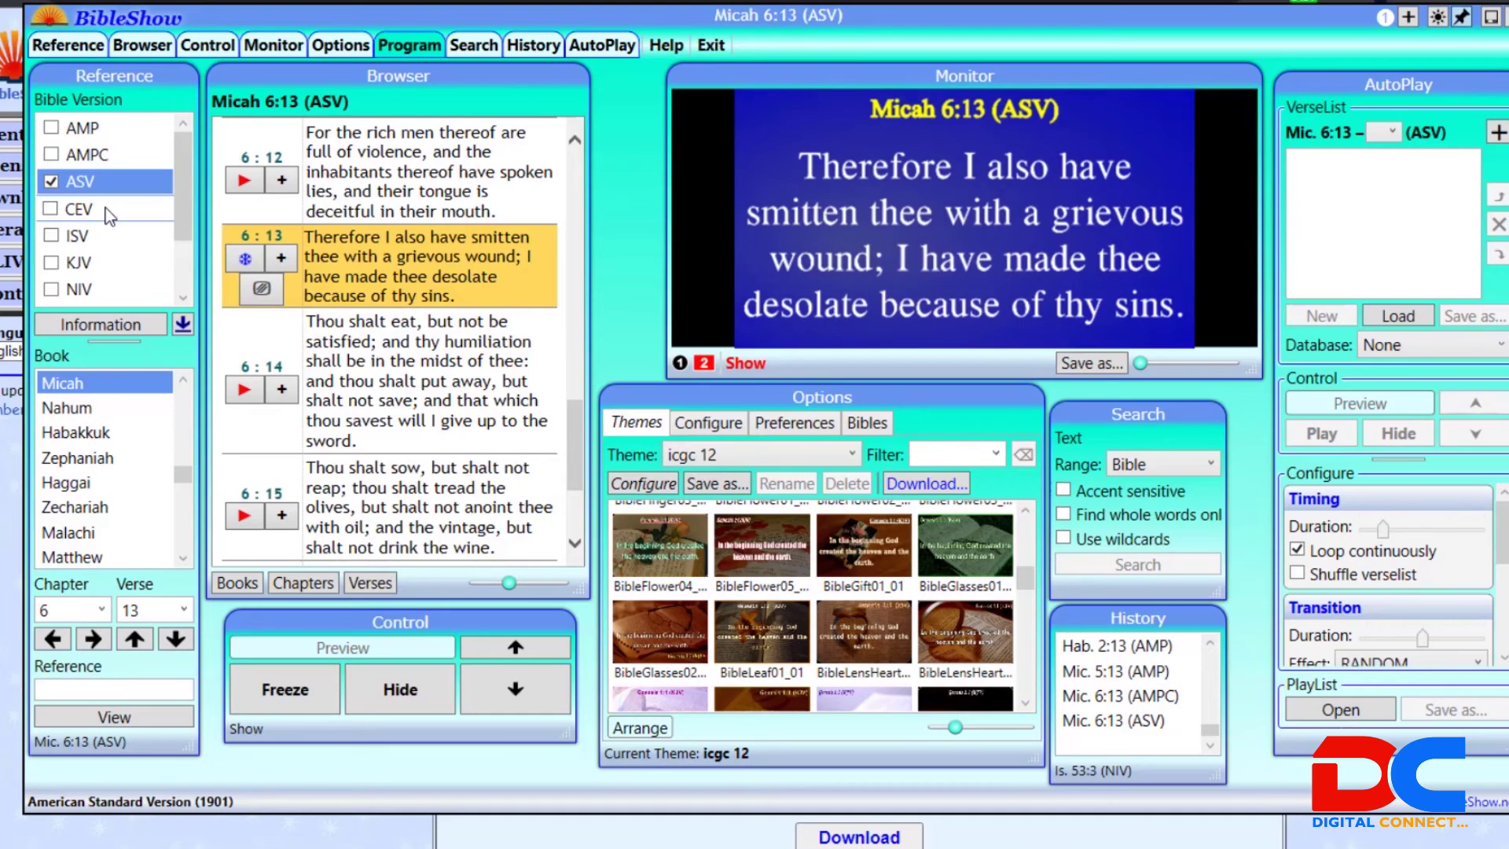
{"action": "left_click", "coordinate": [111, 236]}
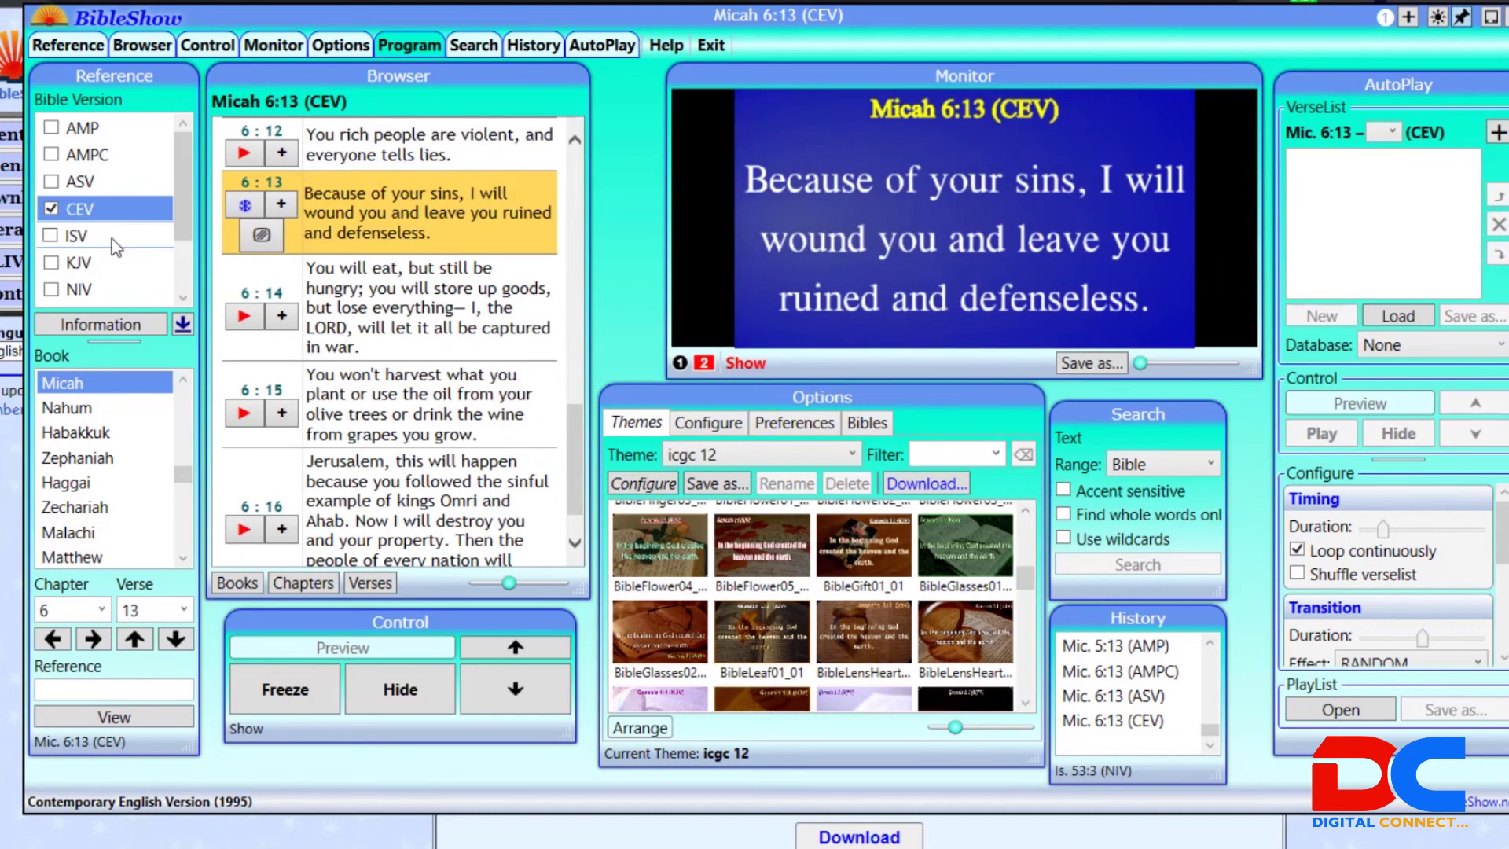
{"action": "left_click", "coordinate": [112, 261]}
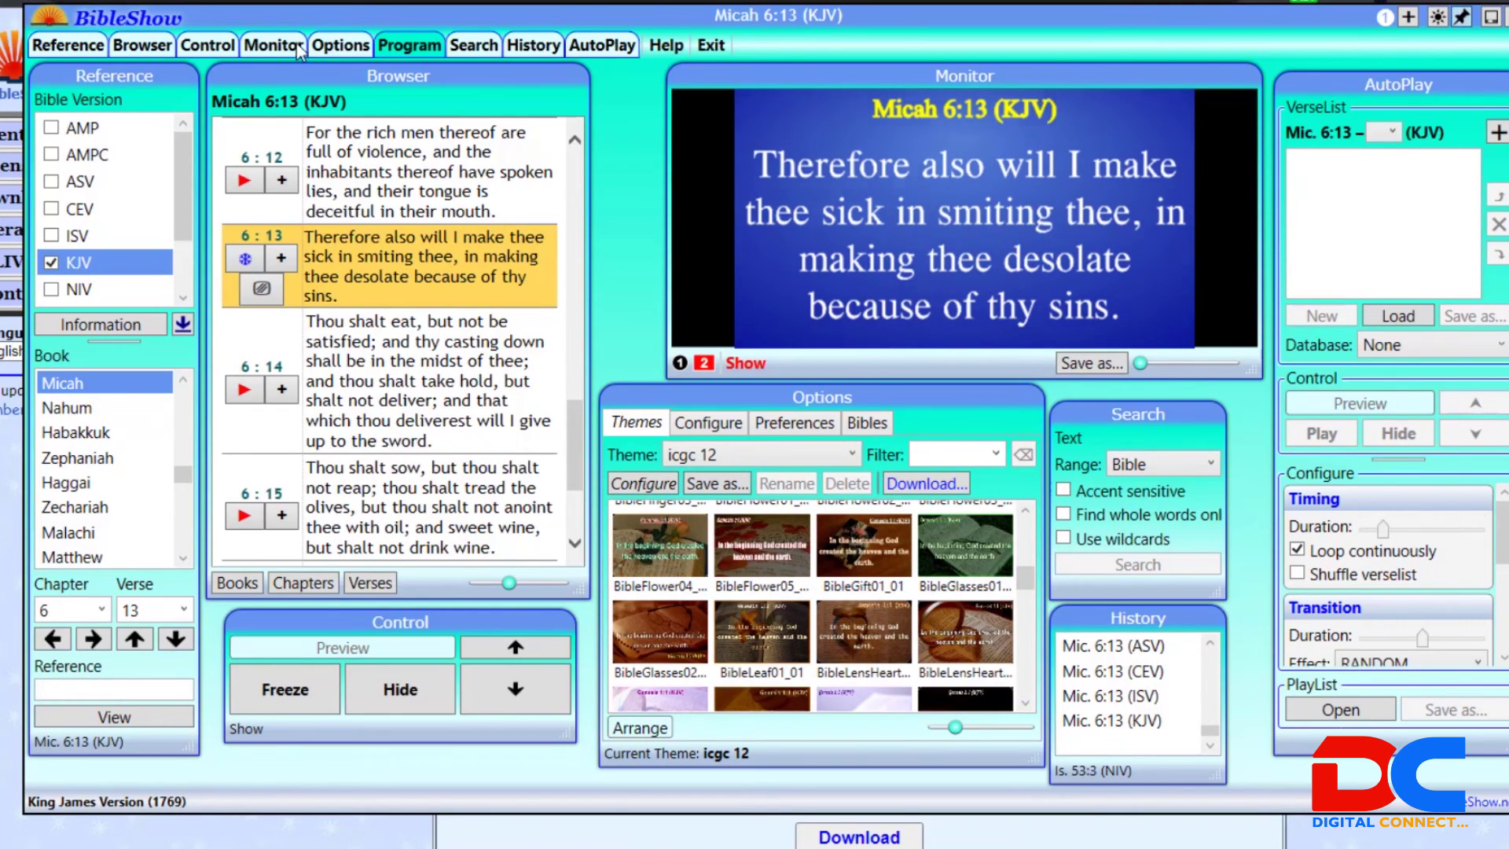
Hide the Options and AutoPlay panels and move the Monitor panel closer to the Browser panel.
{"action": "left_click", "coordinate": [348, 45]}
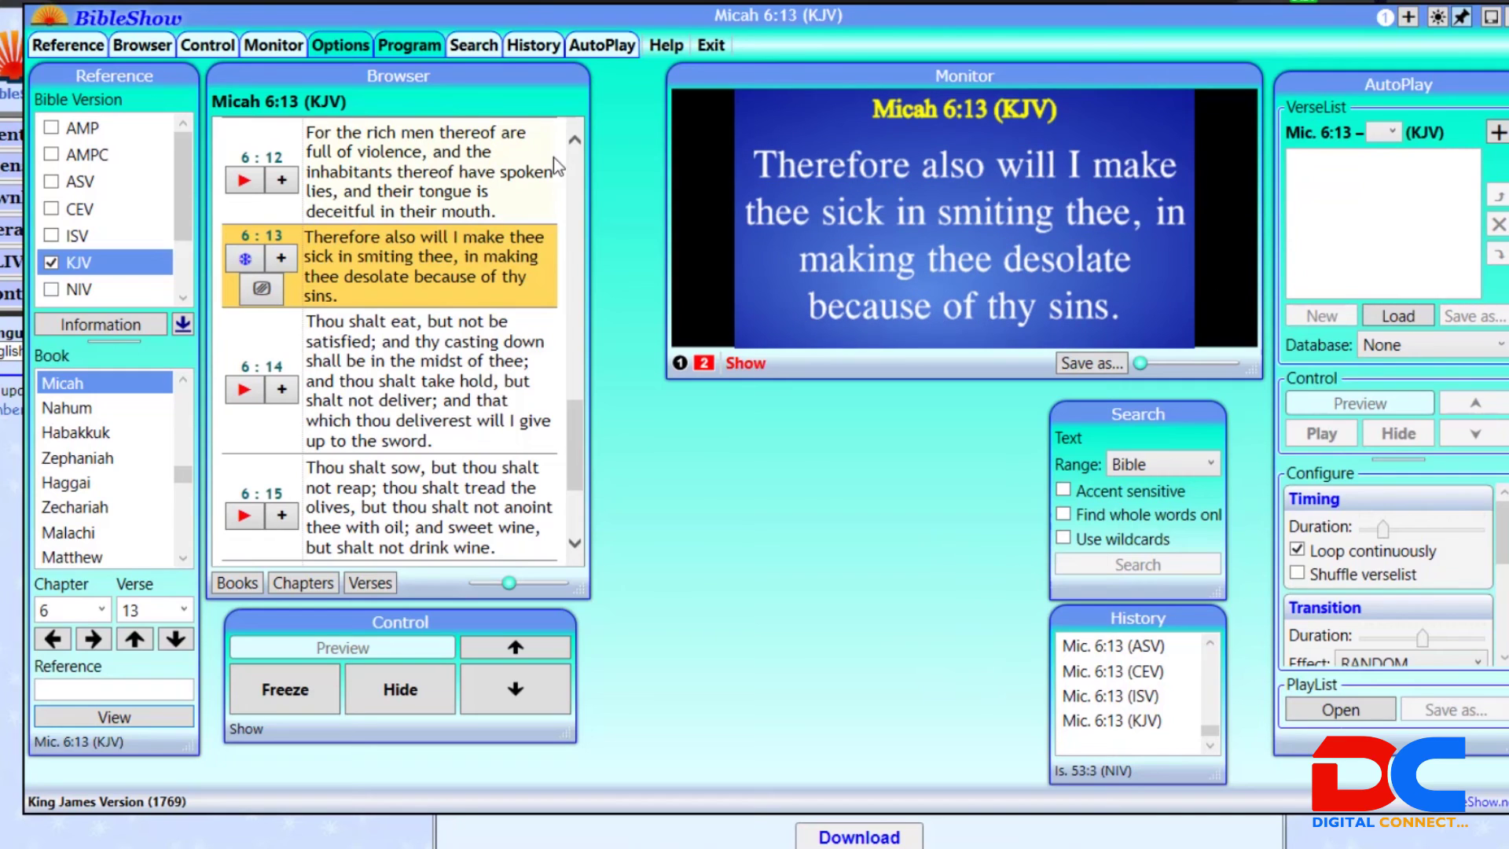
{"action": "left_click", "coordinate": [603, 46]}
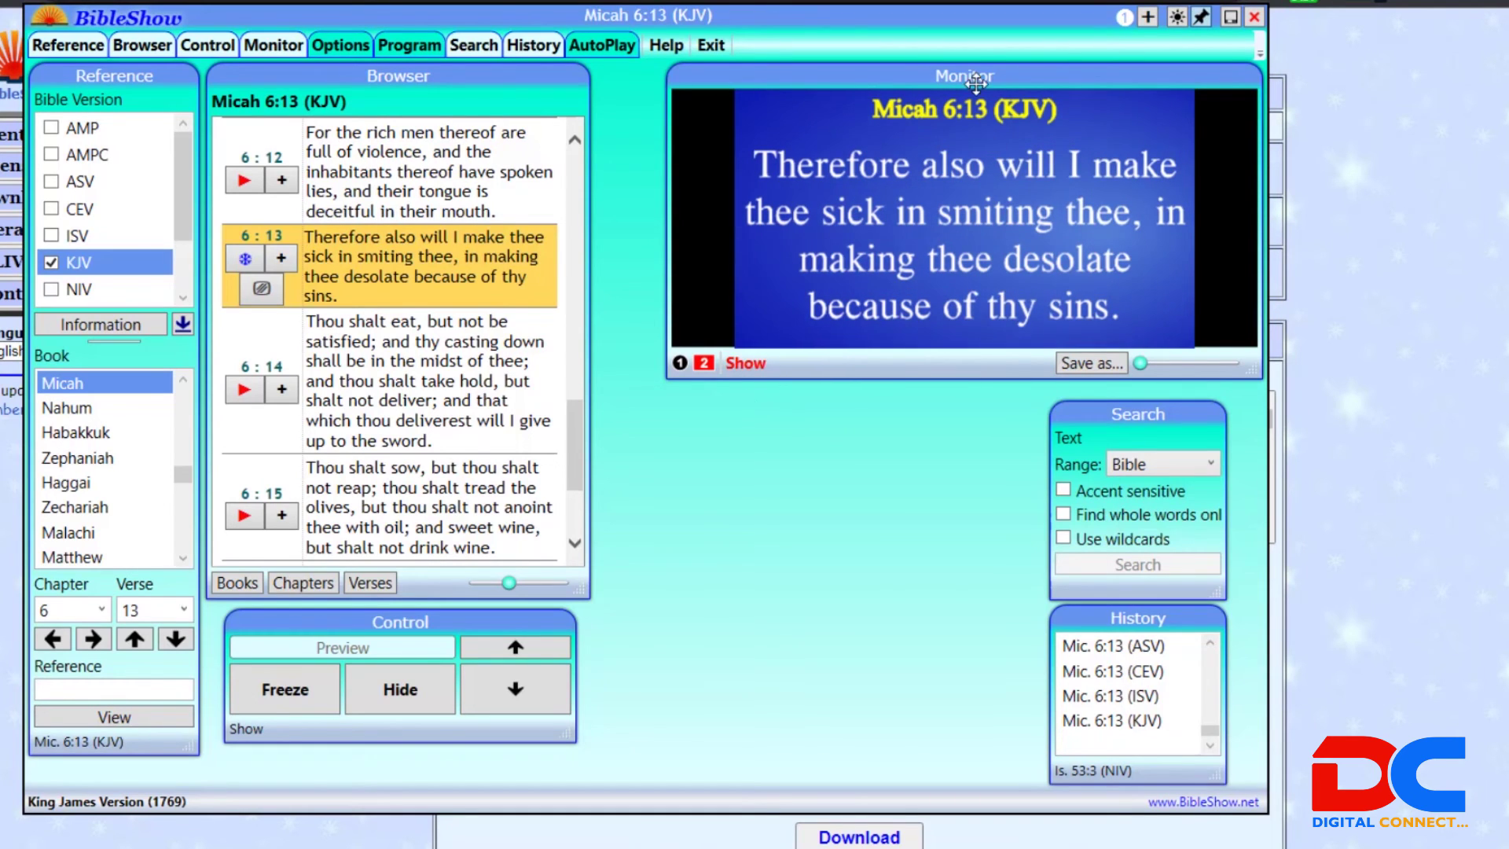
{"action": "left_click_drag", "start_coordinate": [967, 77], "coordinate": [914, 81]}
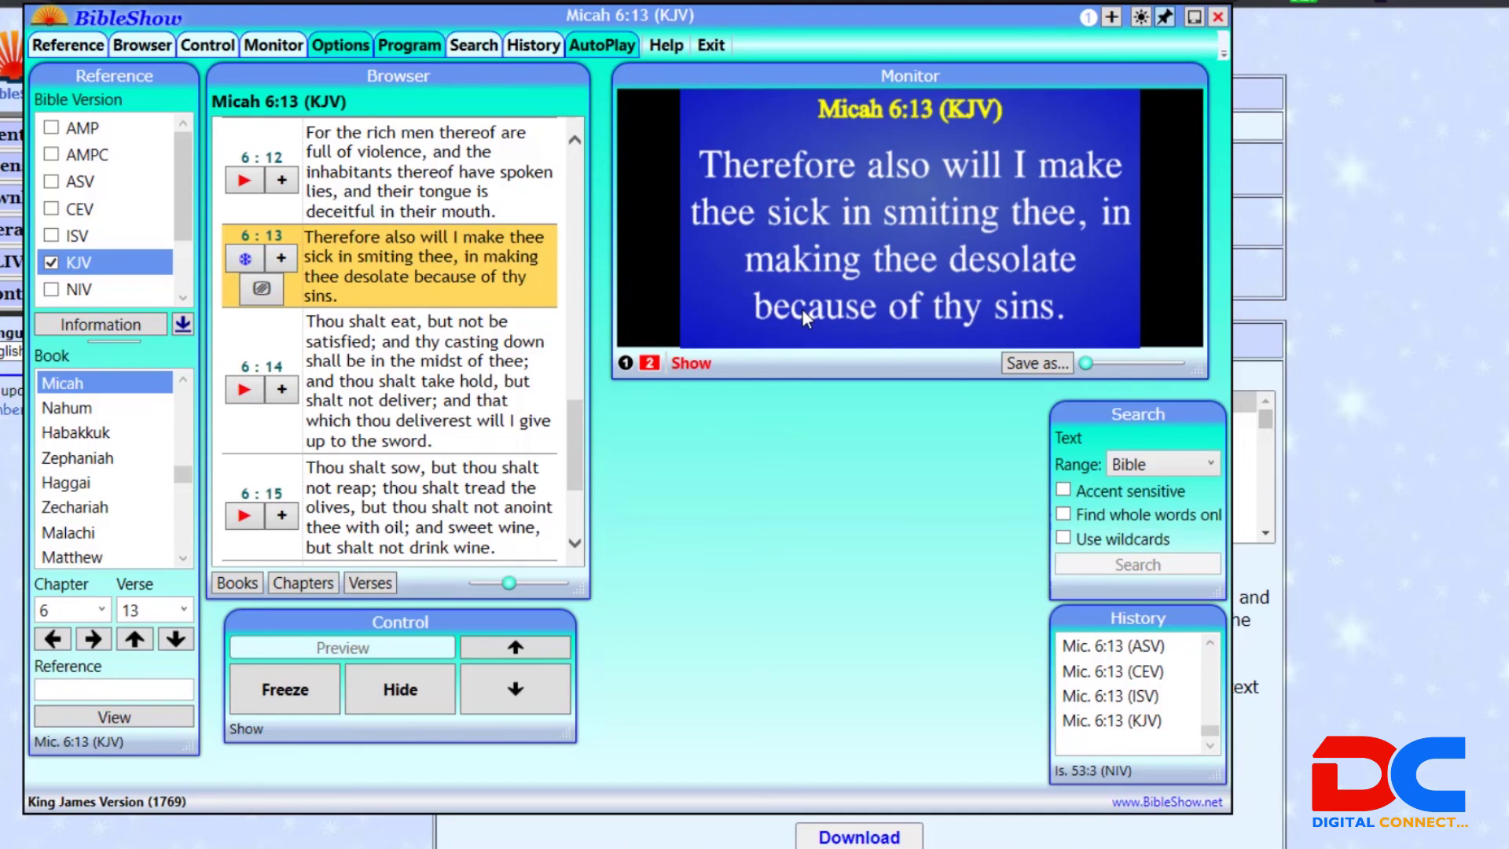
Minimize the BibleShow window, bring it back and reposition it over the download page.
{"action": "left_click", "coordinate": [1194, 17]}
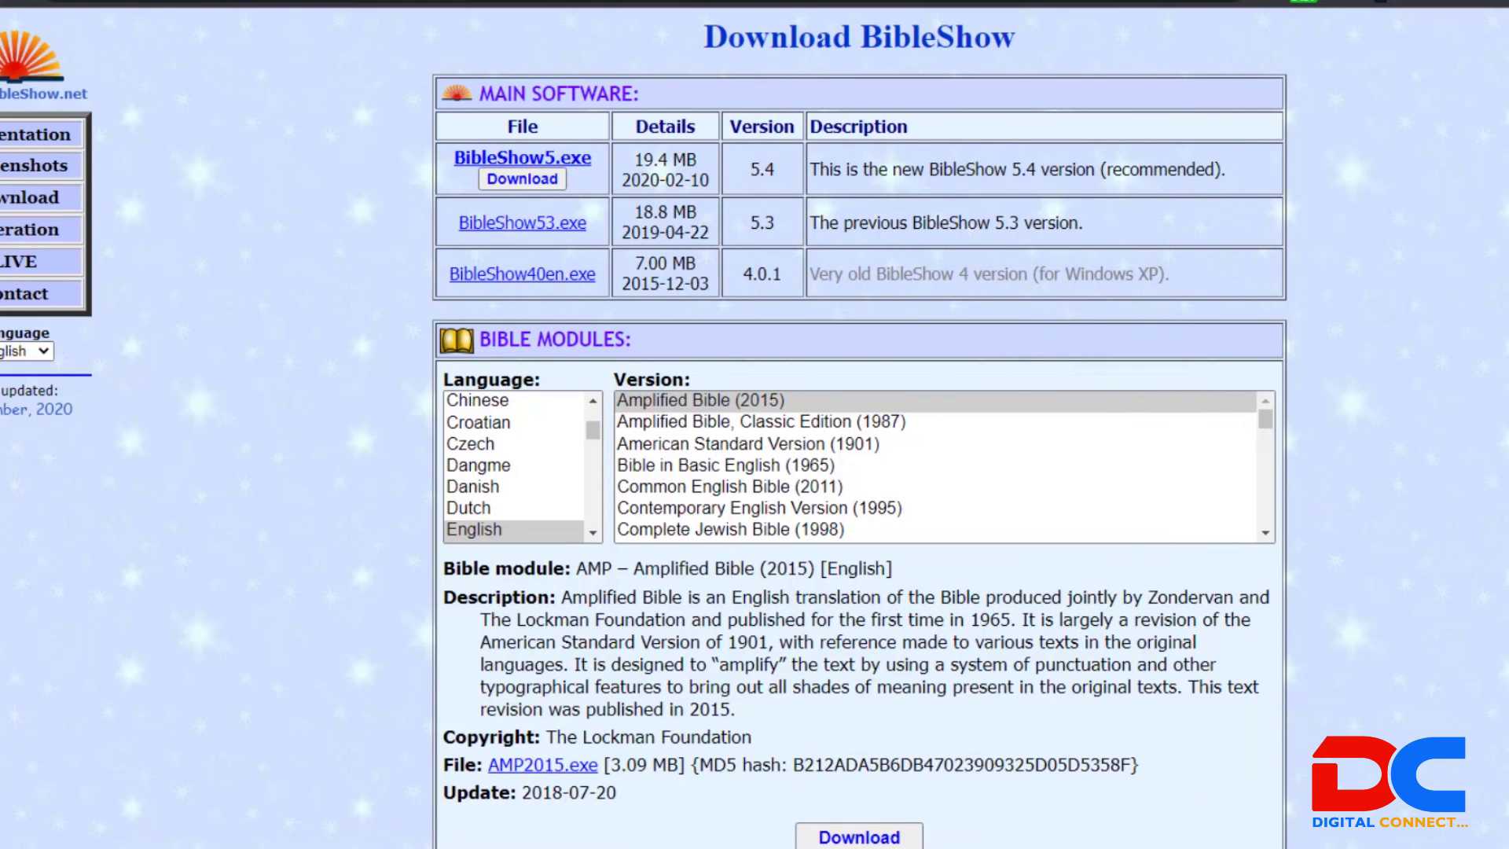
{"action": "key", "text": "alt+Tab"}
{"action": "left_click_drag", "start_coordinate": [1187, 44], "coordinate": [511, 35]}
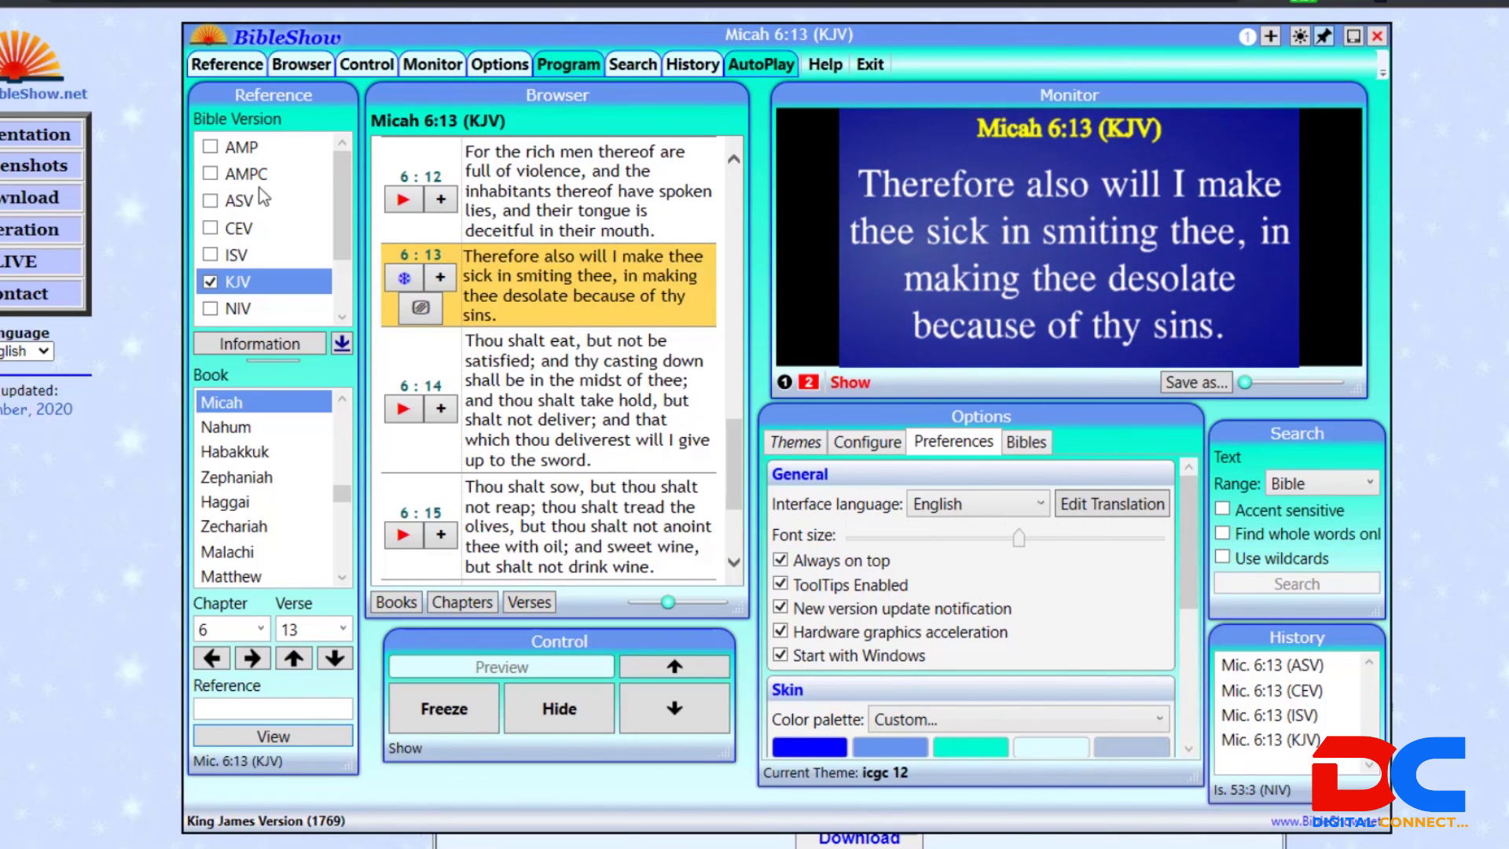
Display Micah 6:12 in the AMP version, hide it from the output and show it again.
{"action": "left_click", "coordinate": [270, 148]}
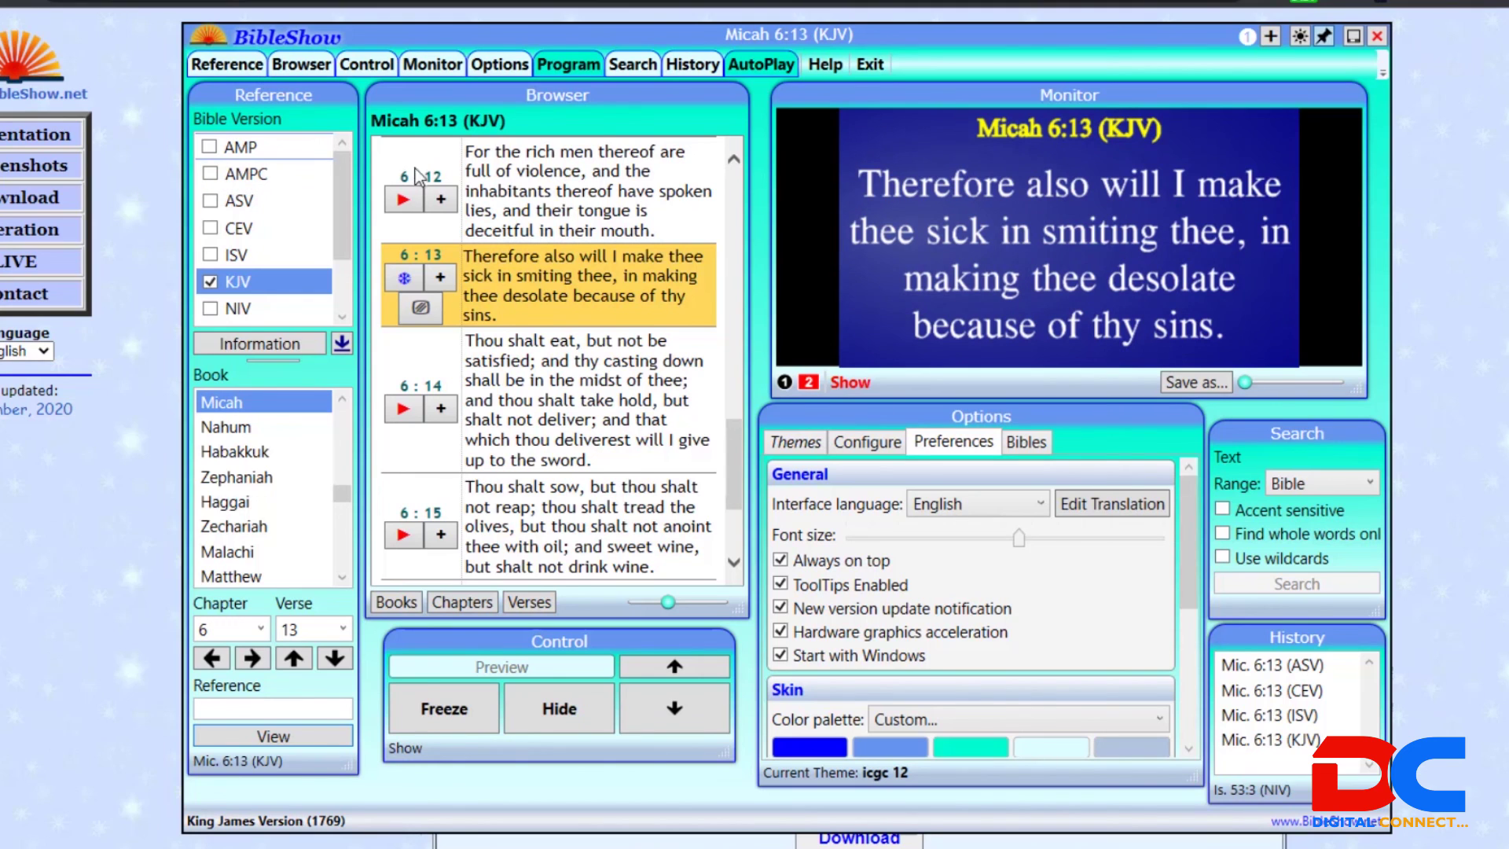
{"action": "left_click", "coordinate": [404, 201]}
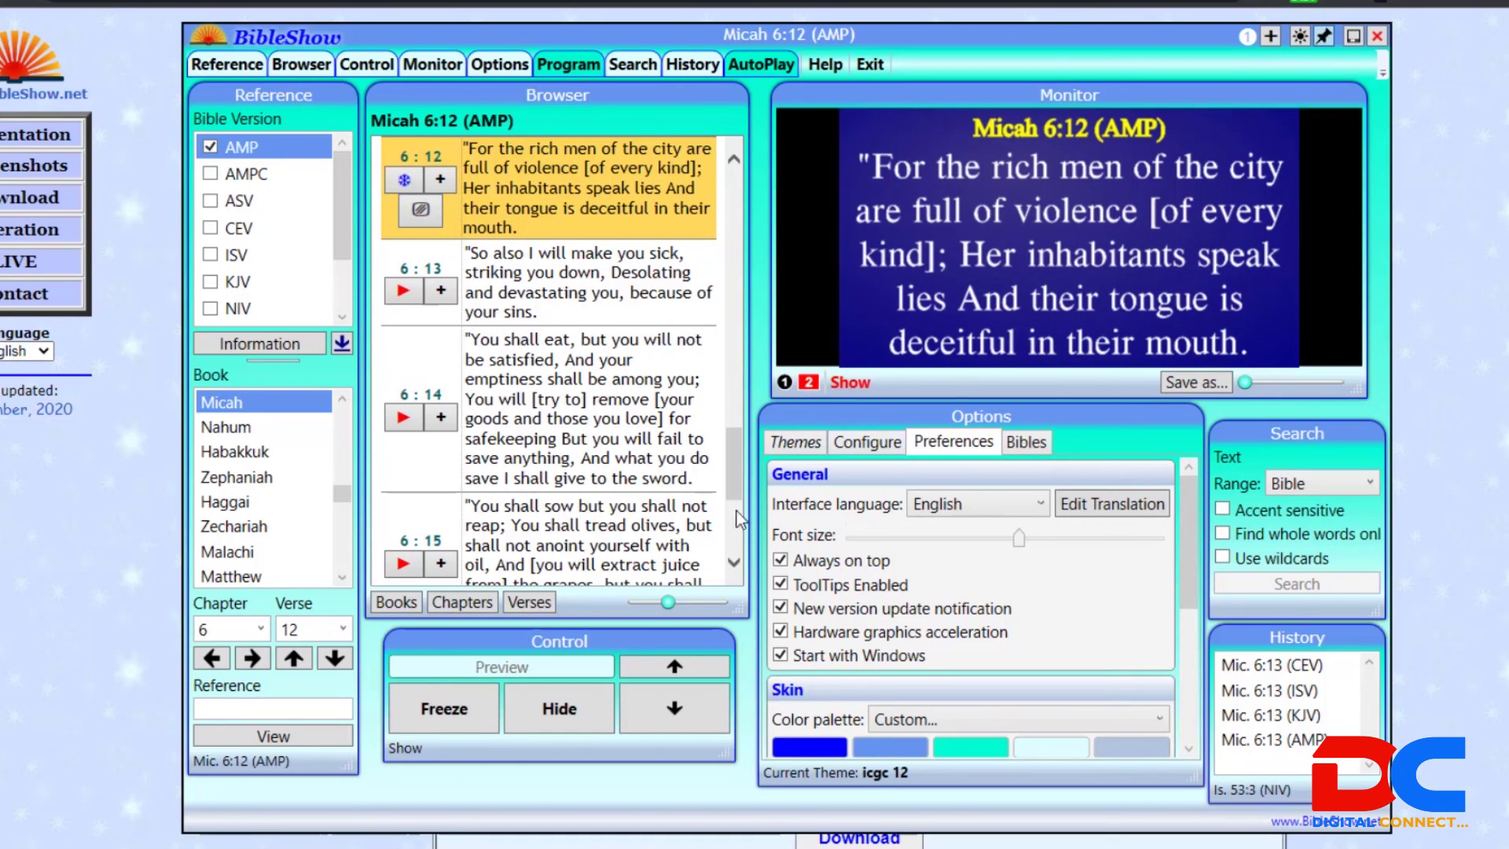
{"action": "left_click", "coordinate": [578, 693]}
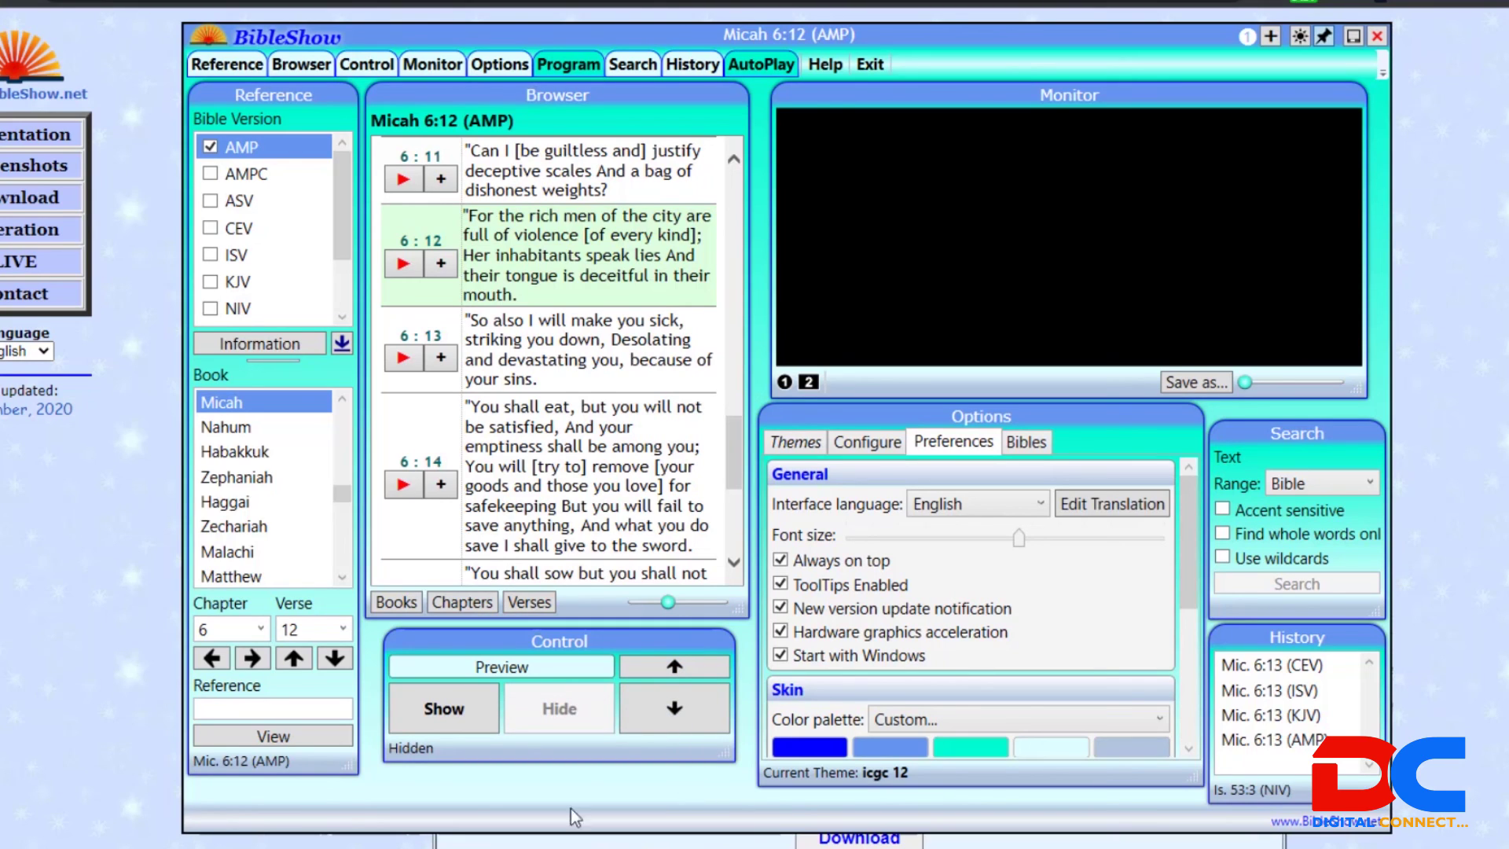
{"action": "left_click", "coordinate": [458, 720]}
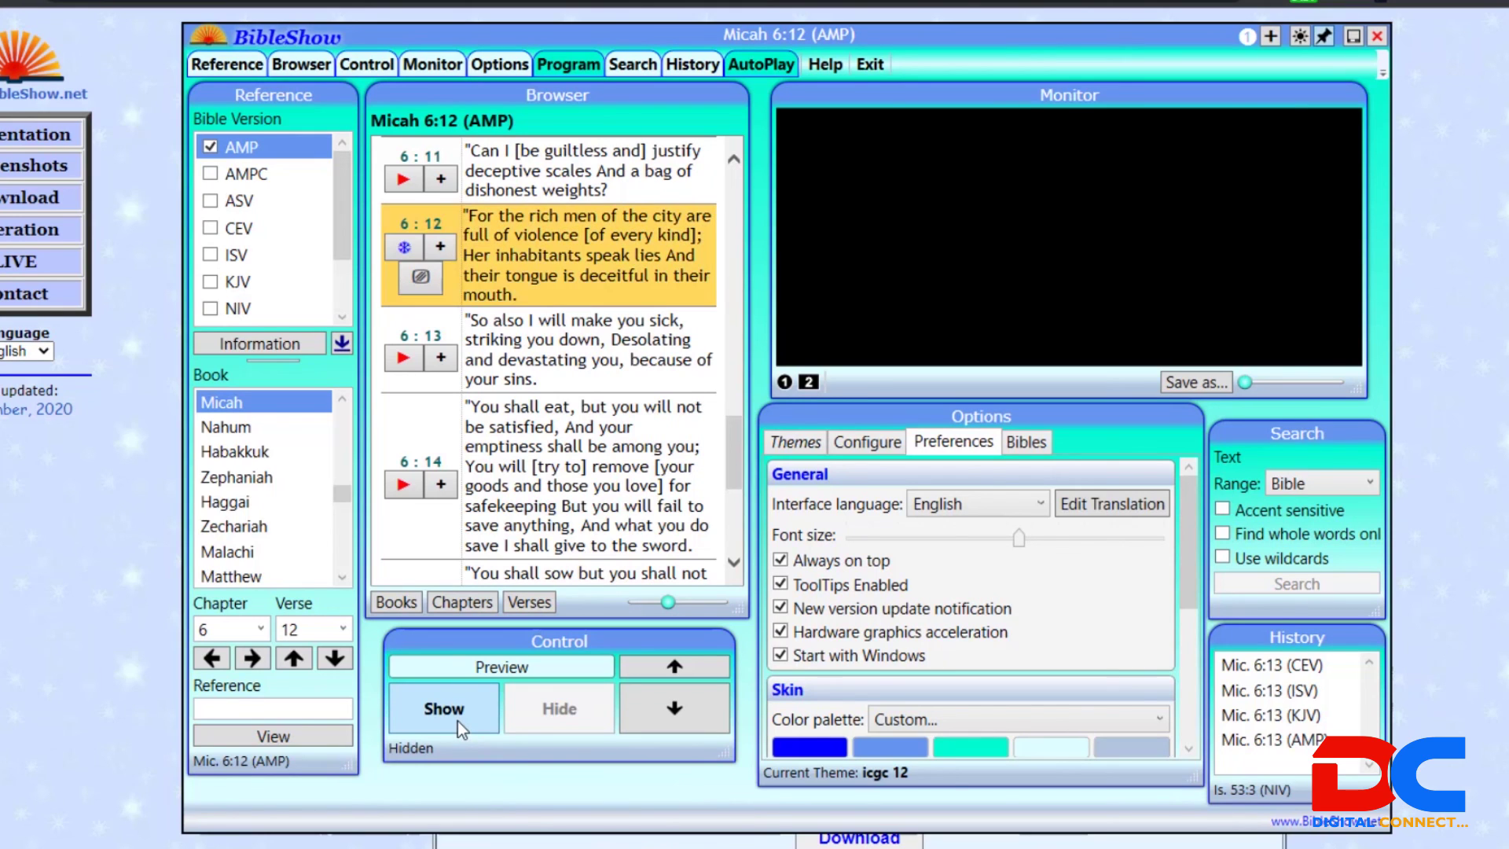